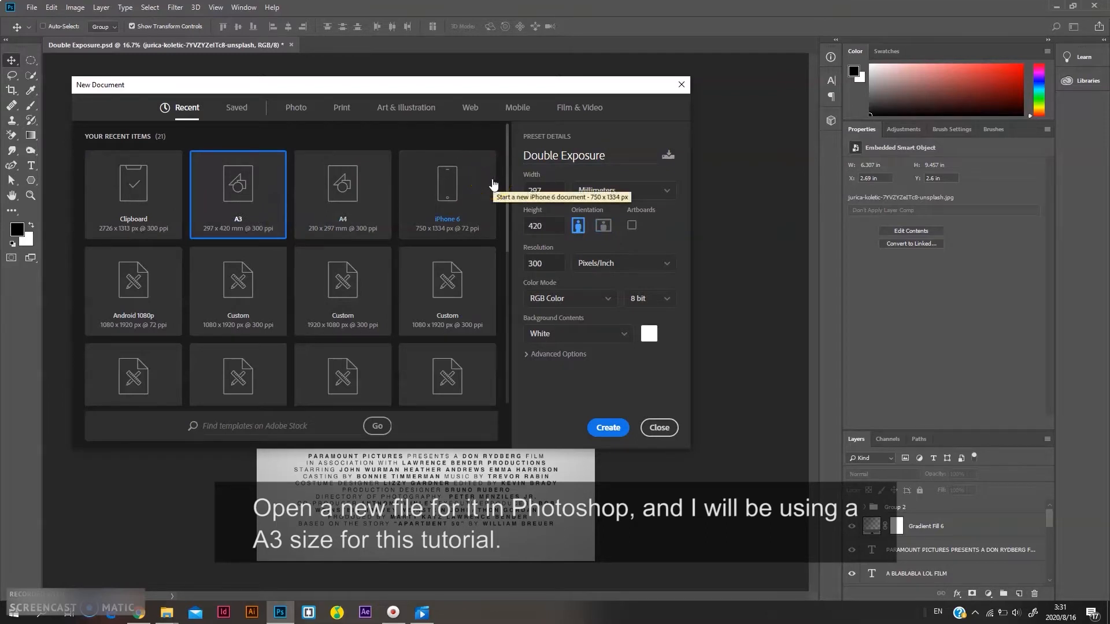
Create a new A3 document at 300 pixels per inch from the recent presets
left_click(578, 226)
left_click_drag(562, 258, 513, 267)
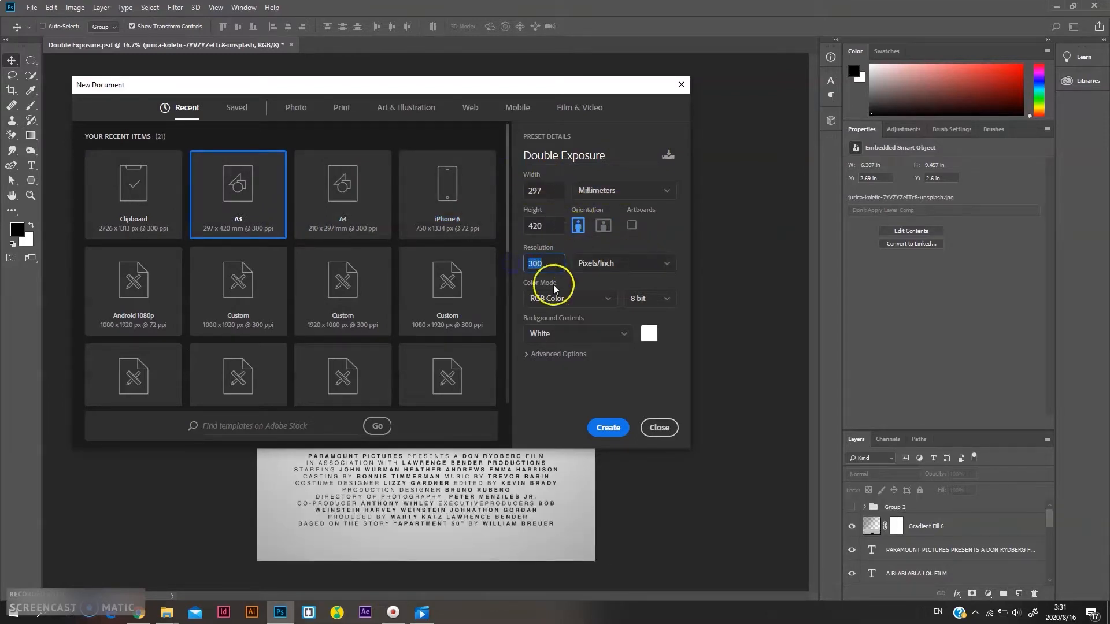
left_click(545, 256)
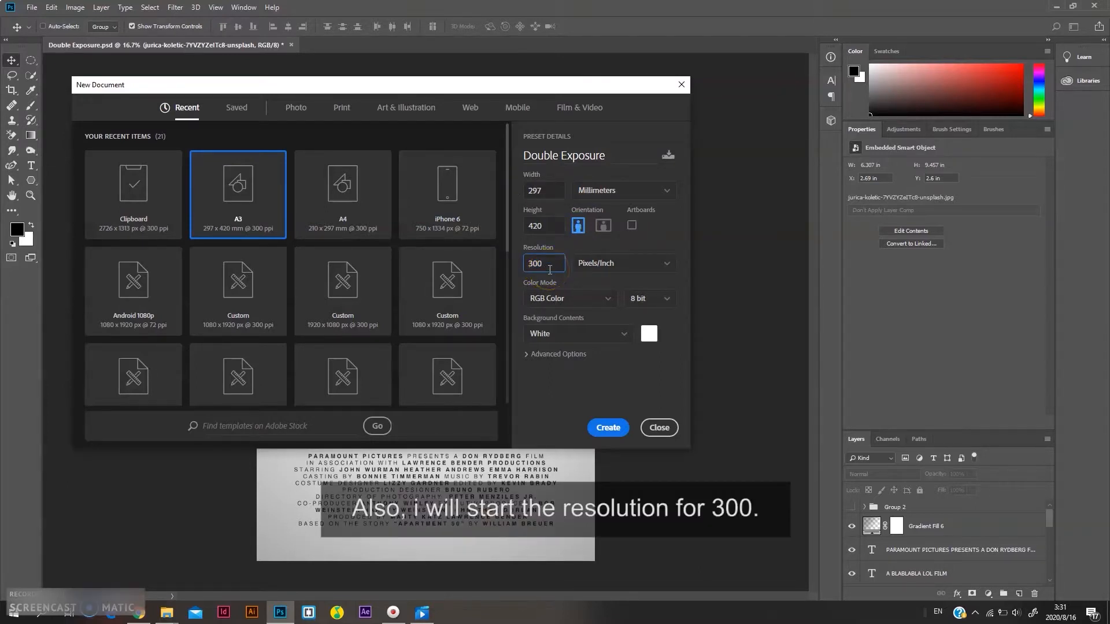
left_click(614, 429)
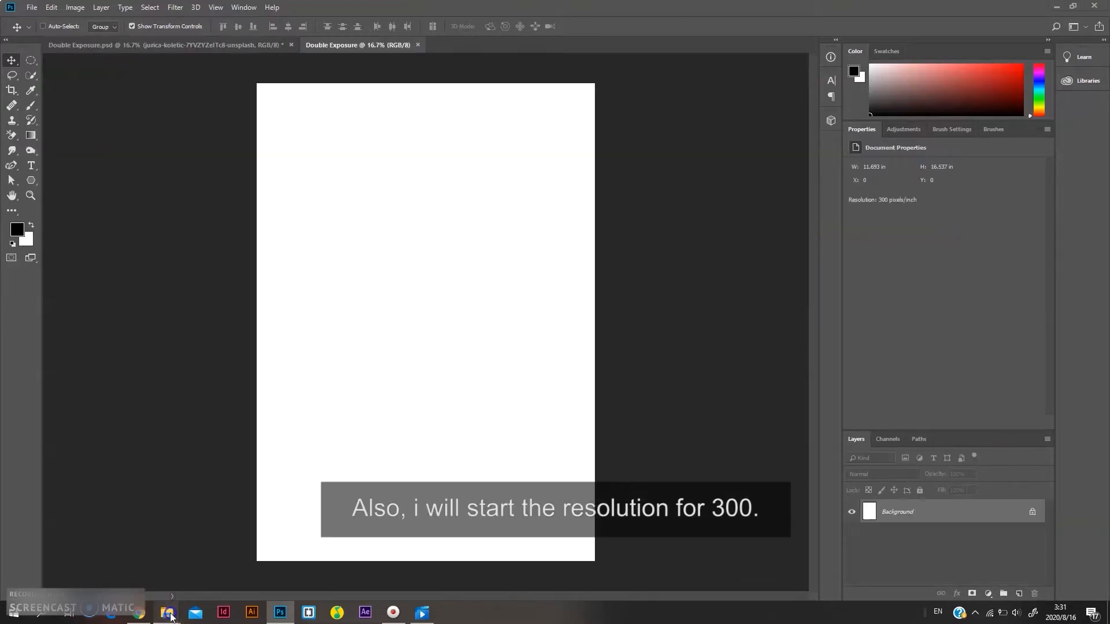
Place the portrait photo from its folder into the document and scale it down to fit the page
mouse_move(166, 612)
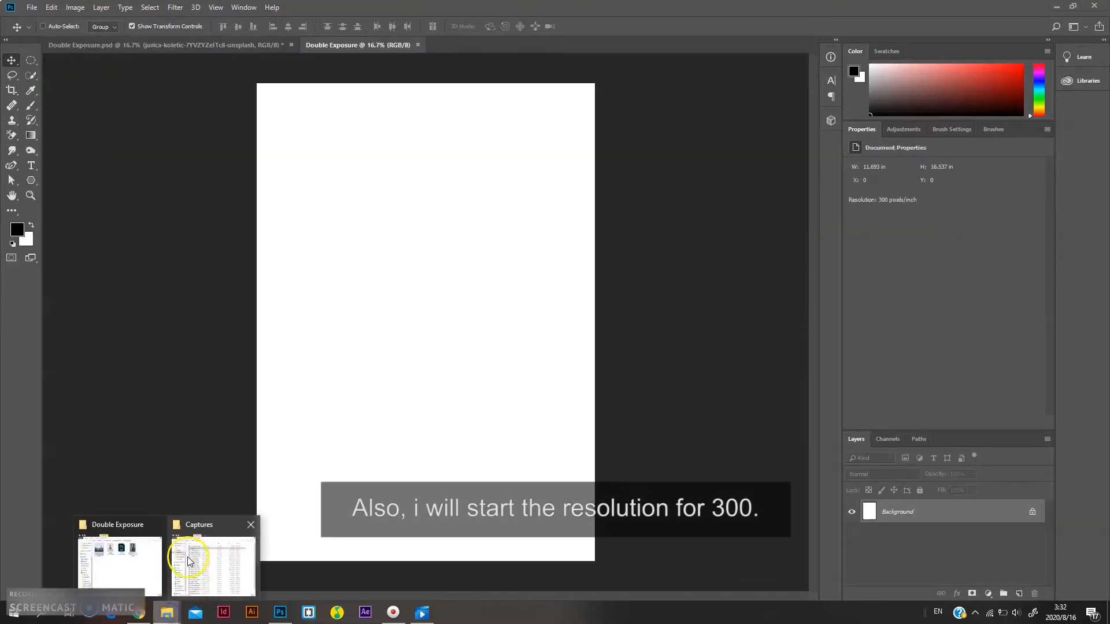
left_click(154, 554)
left_click_drag(880, 217, 446, 258)
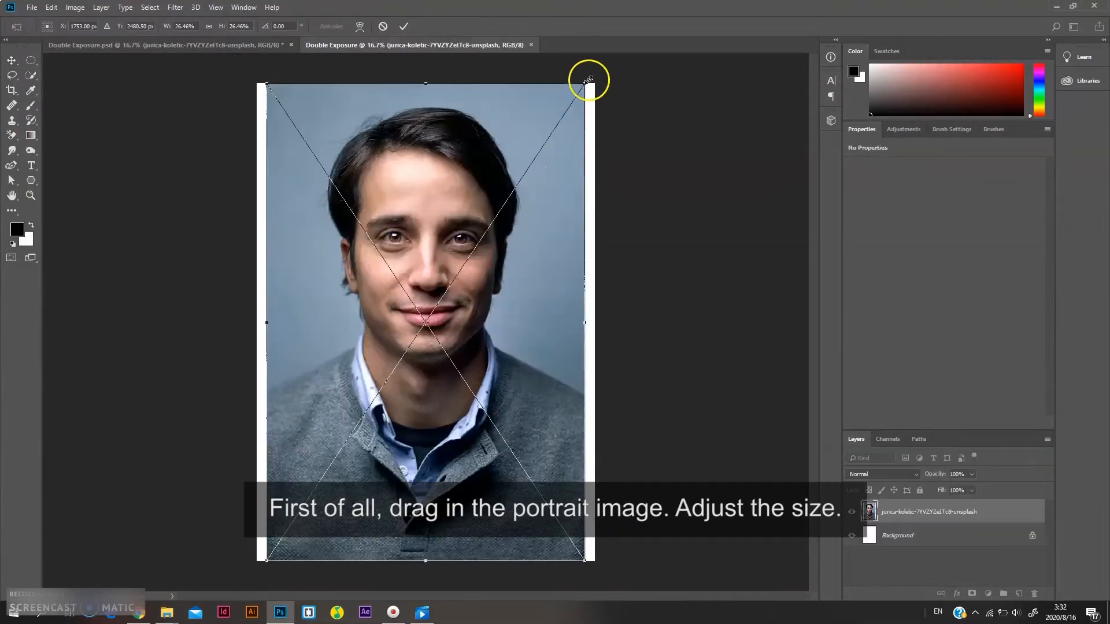
left_click_drag(583, 88, 540, 189)
left_click(403, 26)
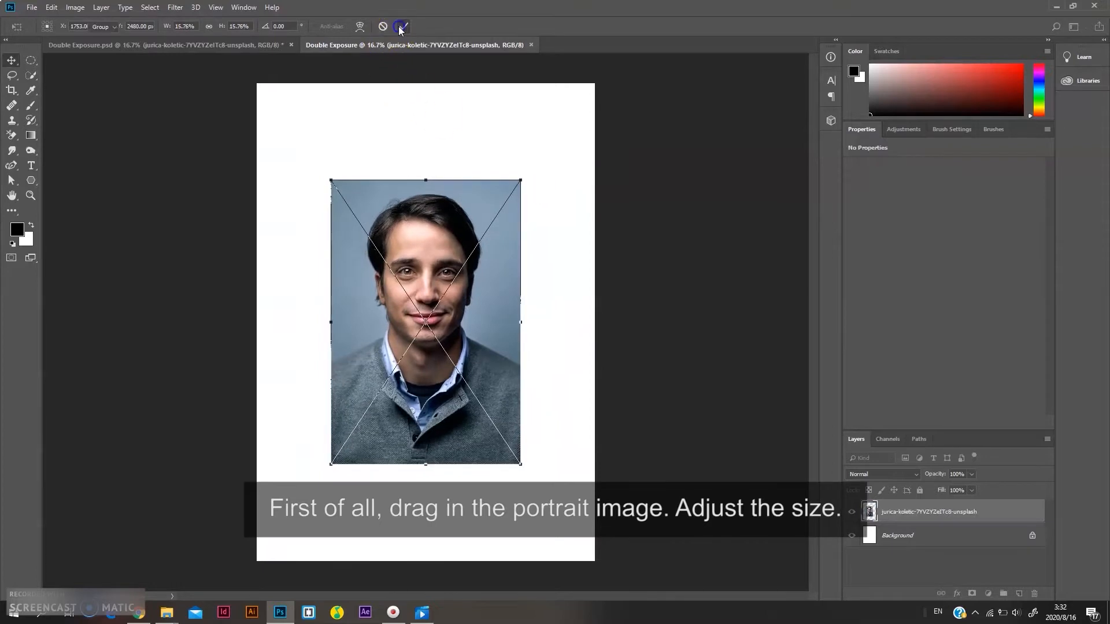
Duplicate the portrait layer to keep a spare copy
left_click(1037, 434)
left_click_drag(978, 511, 1023, 595)
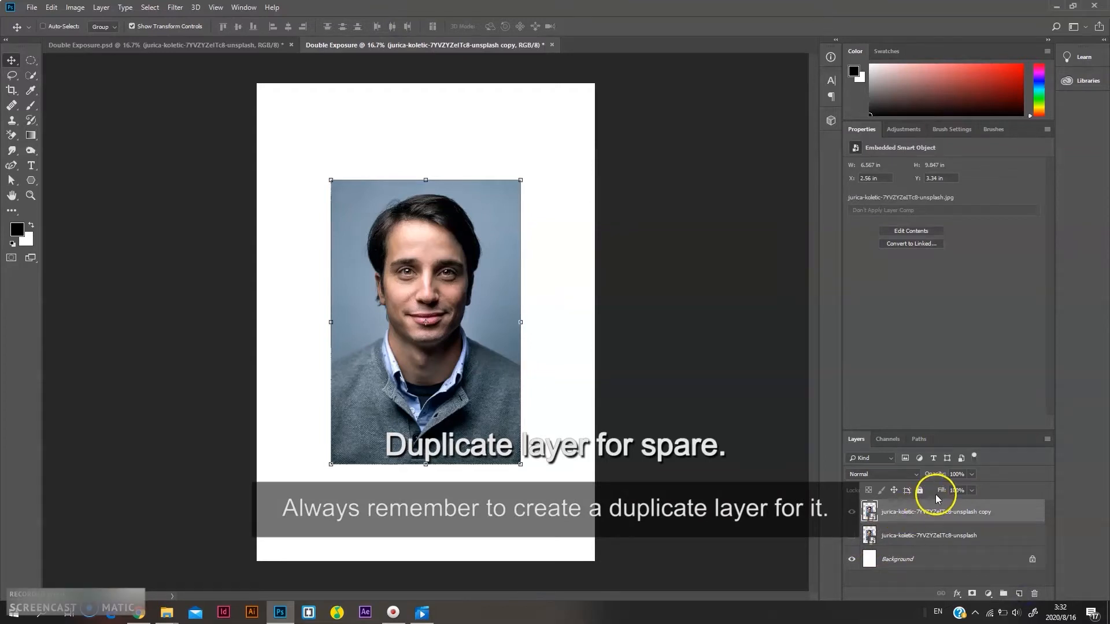
Select the man with the Quick Selection tool and refine it in Select and Mask, outputting a new layer with layer mask
left_click(32, 75)
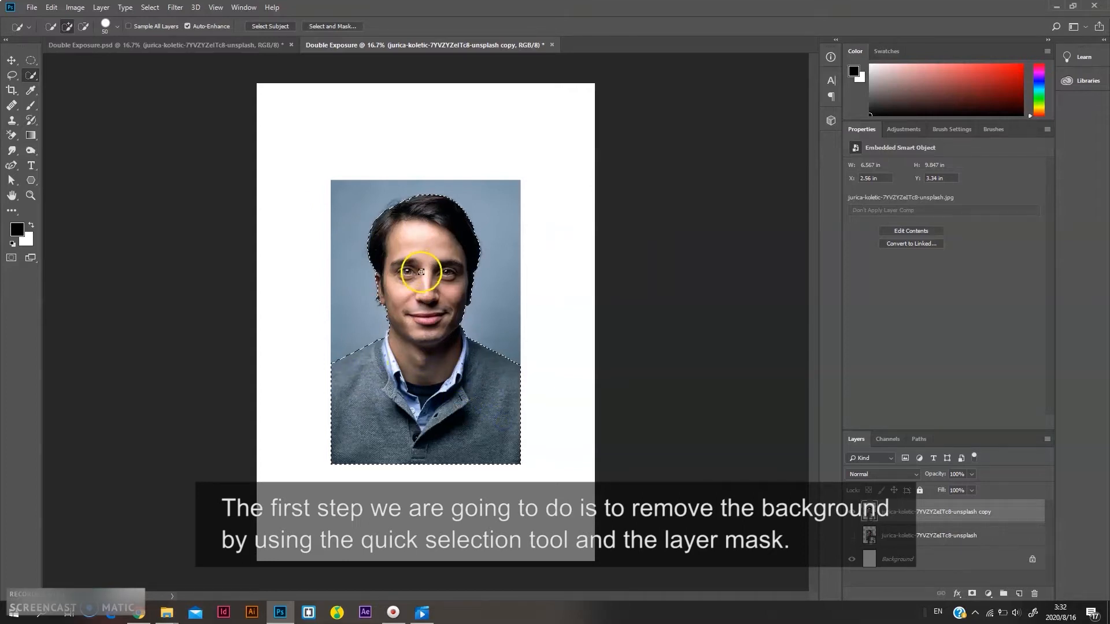
scroll(429, 213, "up", 1)
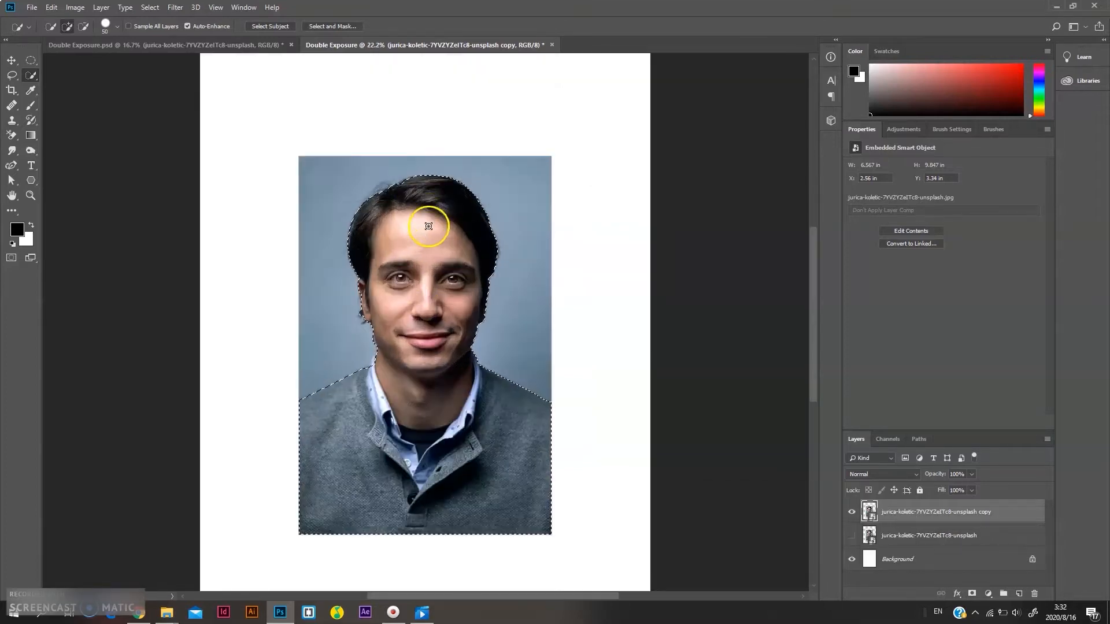
scroll(373, 347, "up", 1)
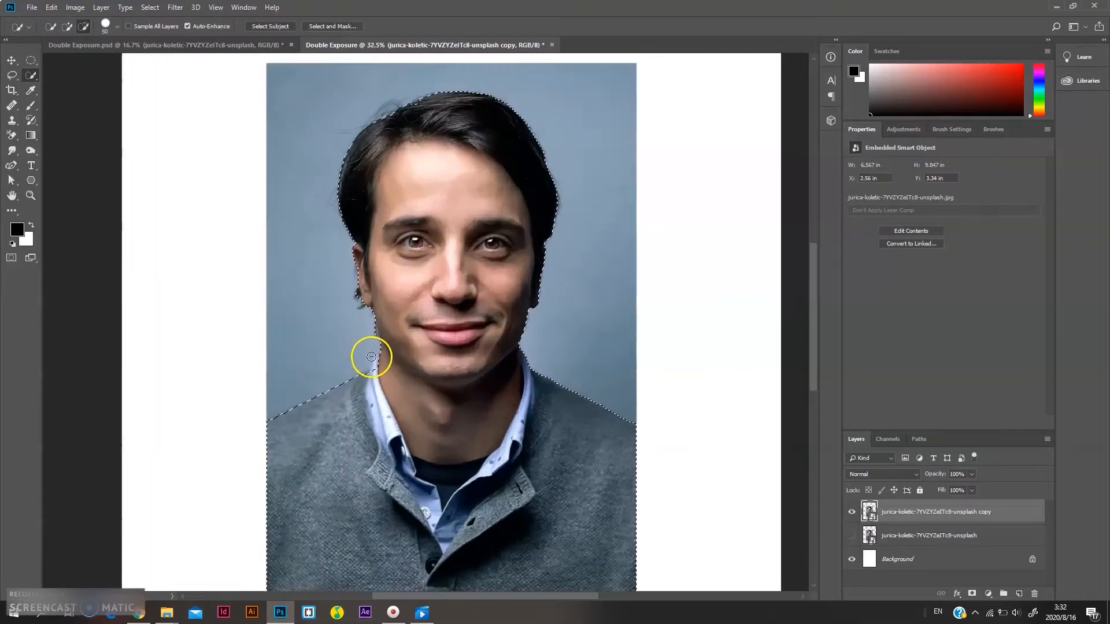
left_click(331, 26)
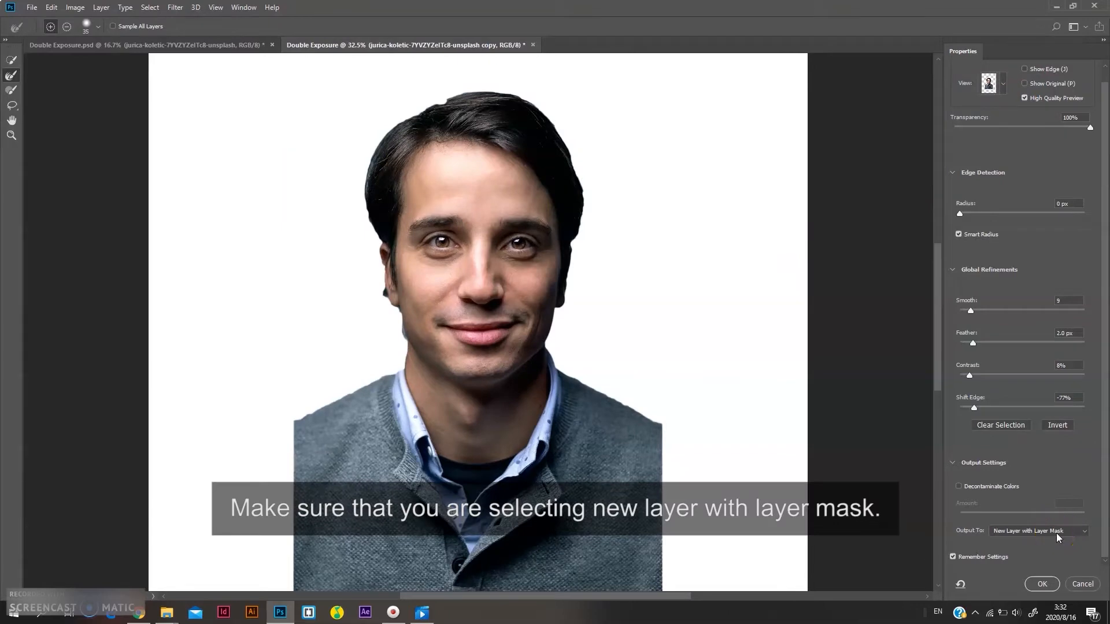
left_click(1039, 584)
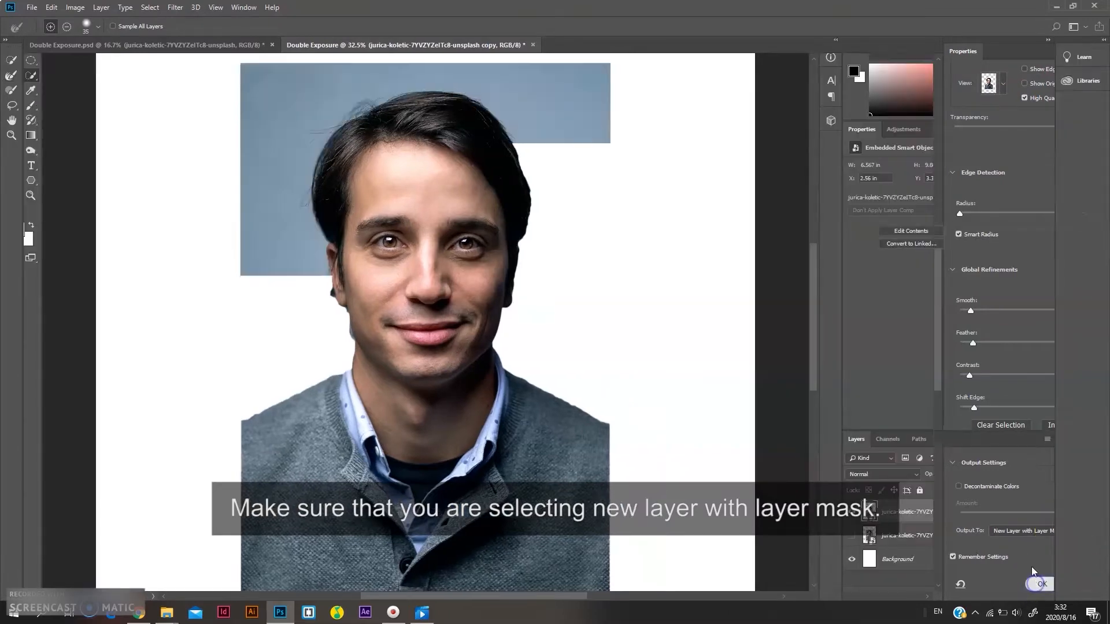
Switch to the Brush tool, shrink its size, set opacity to 100% and make white the foreground colour
scroll(495, 362, "down", 1)
scroll(404, 330, "up", 2)
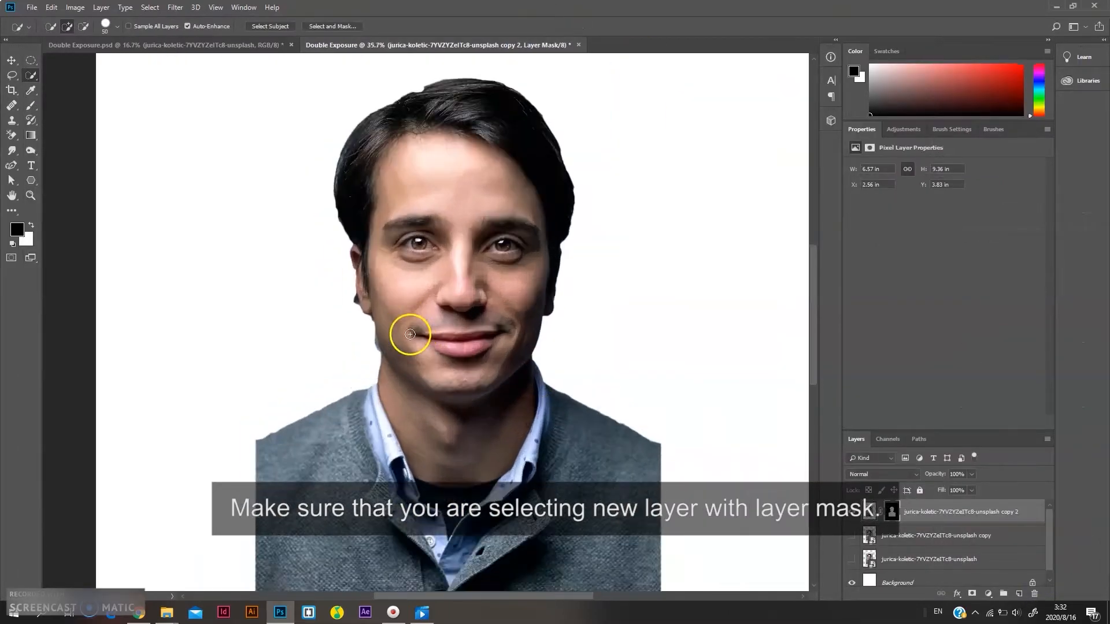
scroll(412, 161, "up", 2)
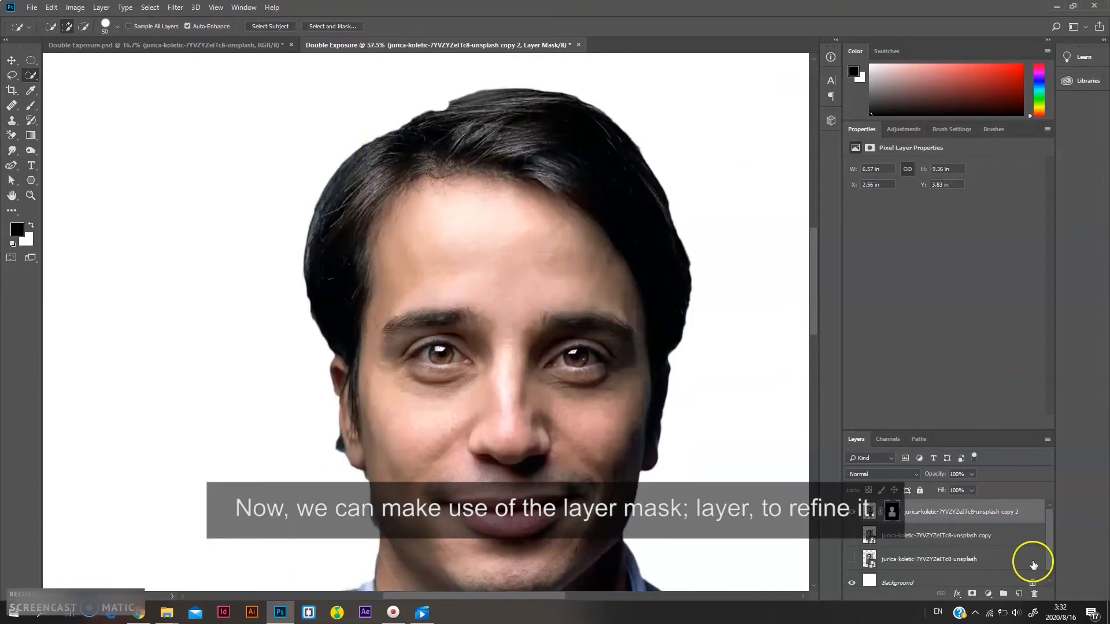
key("b")
key("bracketleft")
key("bracketleft")
key("bracketleft")
key("bracketleft")
key("bracketleft")
key("bracketleft")
key("bracketleft")
key("bracketleft")
left_click(241, 27)
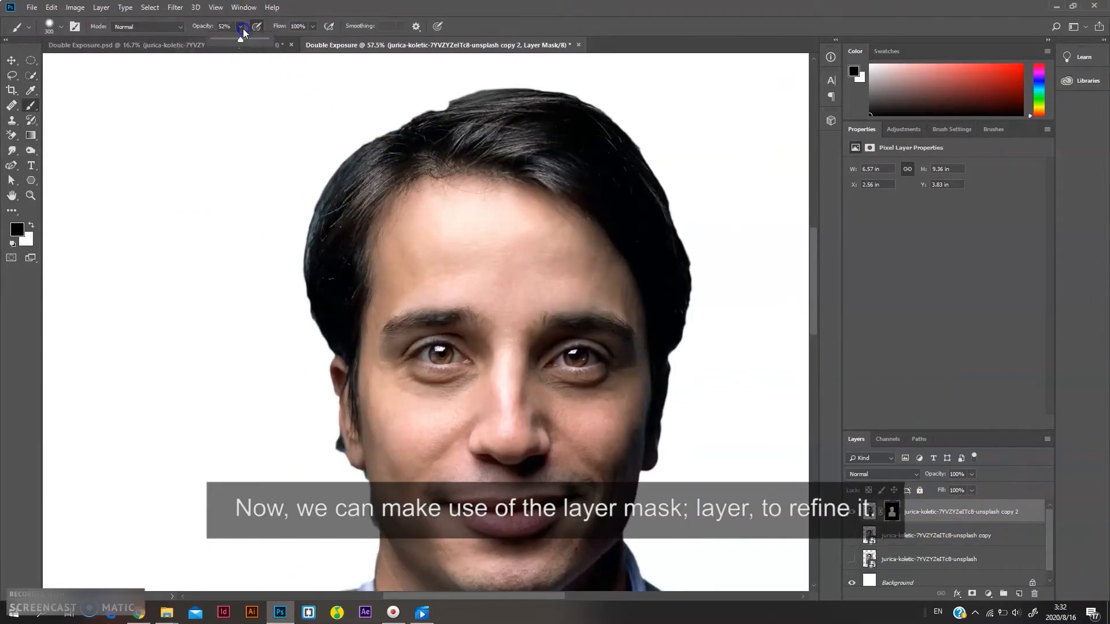
left_click(75, 27)
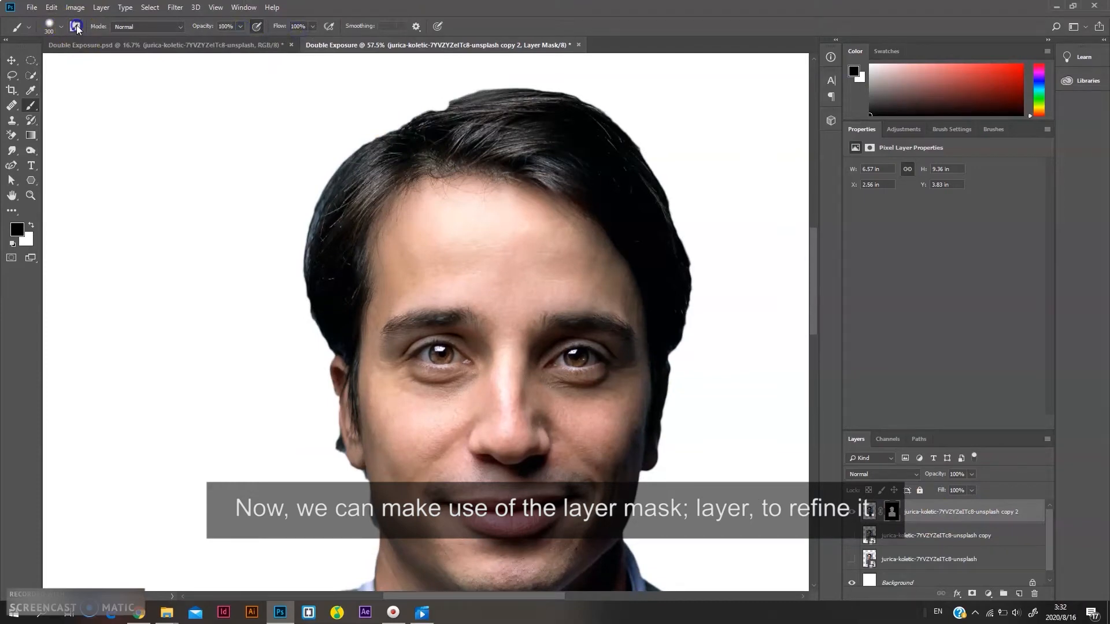
left_click(76, 27)
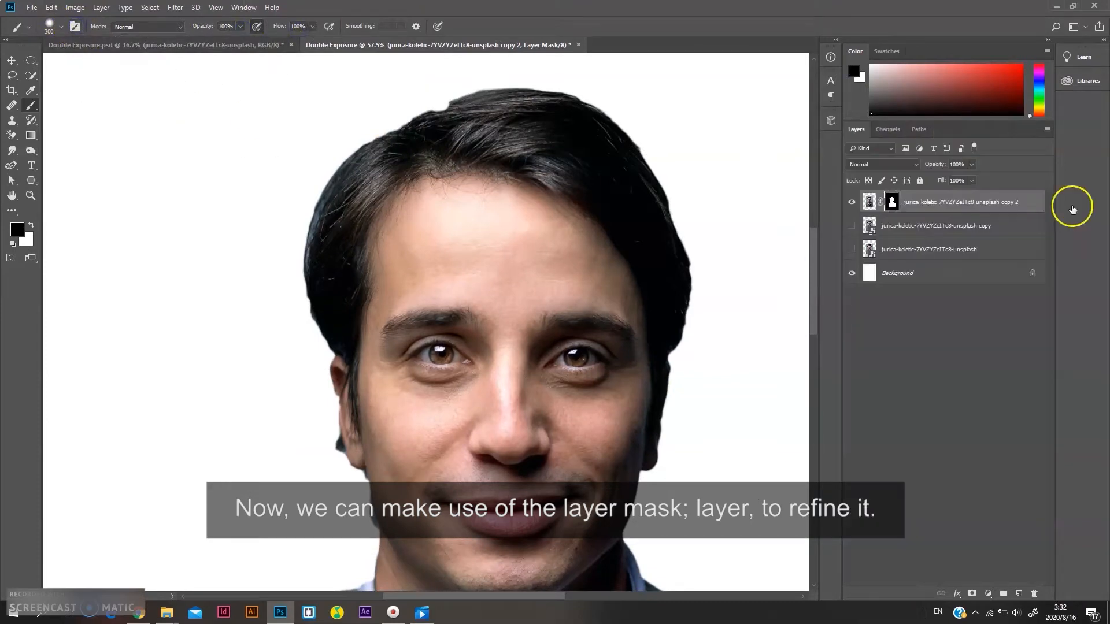
key("bracketleft")
key("bracketleft")
key("bracketleft")
key("bracketleft")
key("bracketleft")
key("x")
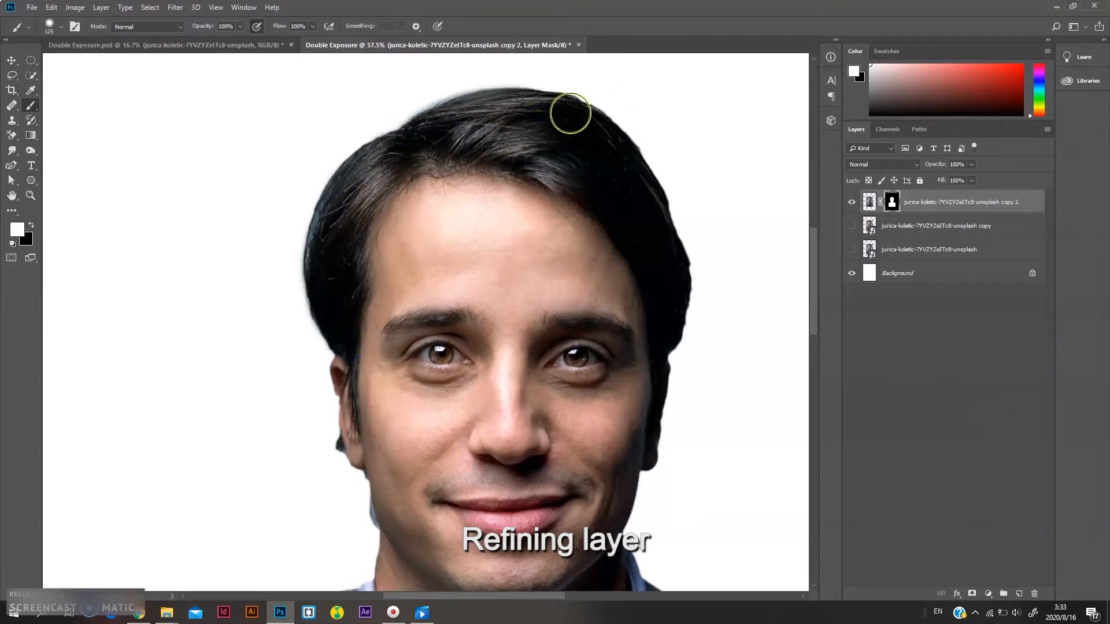
Inspect the masked edges around the hair and face at close zoom
scroll(515, 334, "down", 8)
scroll(416, 324, "up", 3)
scroll(359, 248, "up", 5)
scroll(414, 414, "down", 1)
scroll(451, 370, "down", 3)
scroll(507, 233, "up", 6)
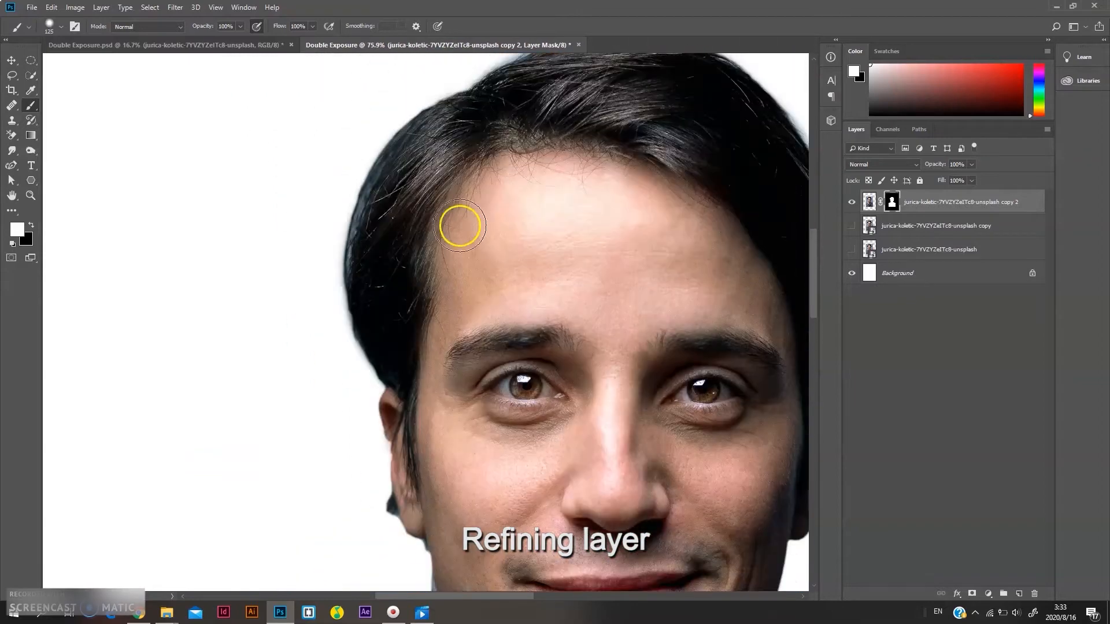
scroll(507, 232, "up", 1)
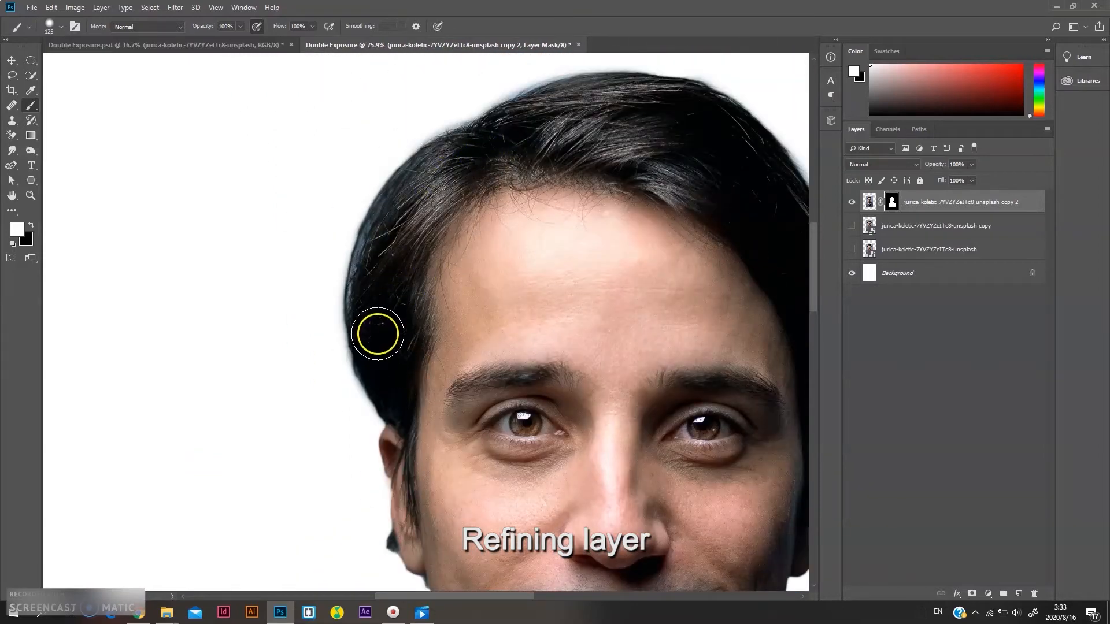
scroll(376, 341, "down", 2)
scroll(632, 248, "up", 4)
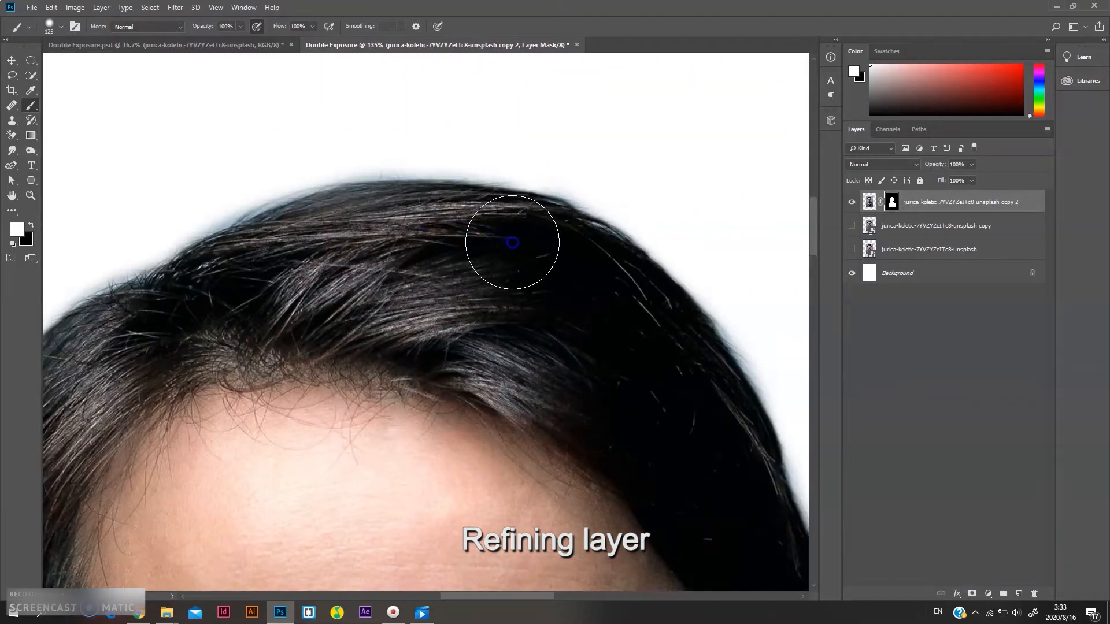
scroll(578, 260, "down", 3)
scroll(268, 169, "up", 2)
key("x")
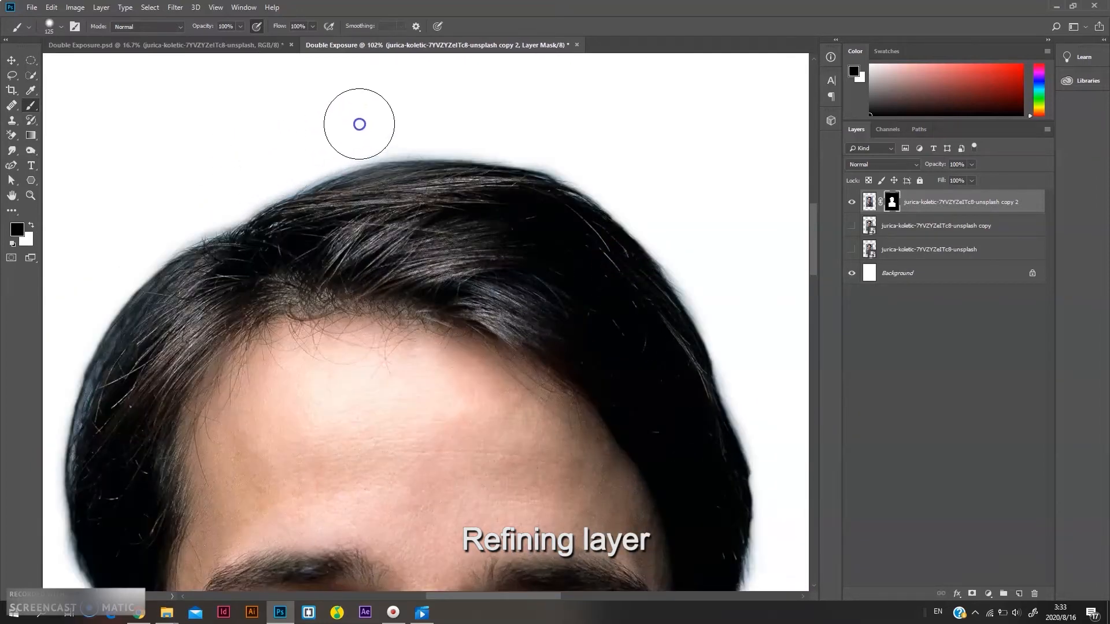
scroll(549, 152, "down", 3)
scroll(667, 303, "up", 3)
scroll(590, 332, "down", 3)
scroll(575, 223, "up", 2)
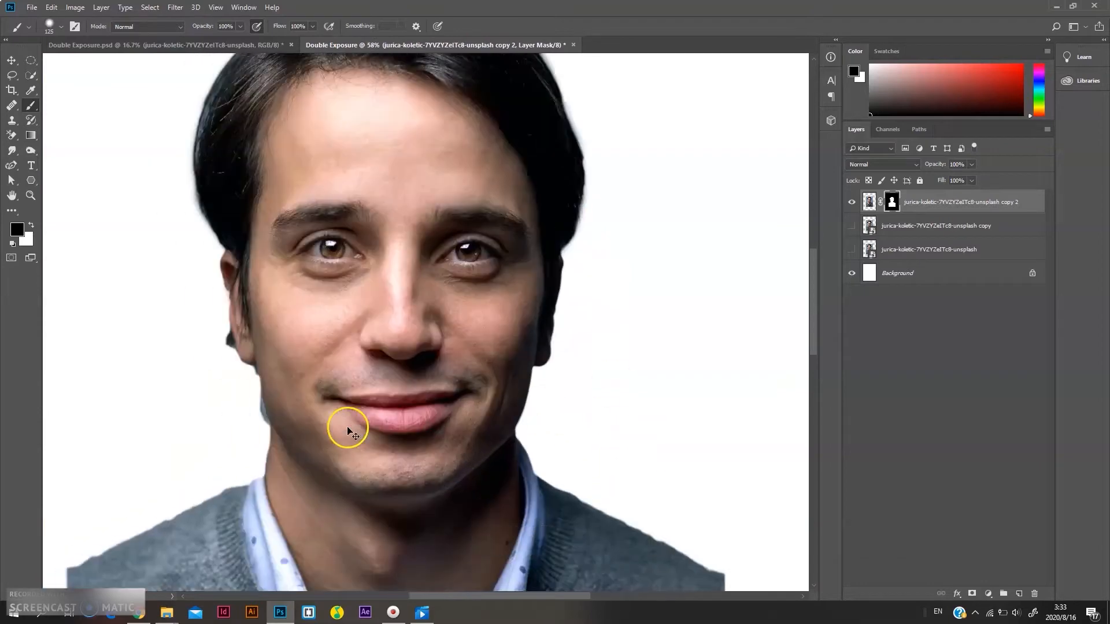
scroll(335, 426, "up", 3)
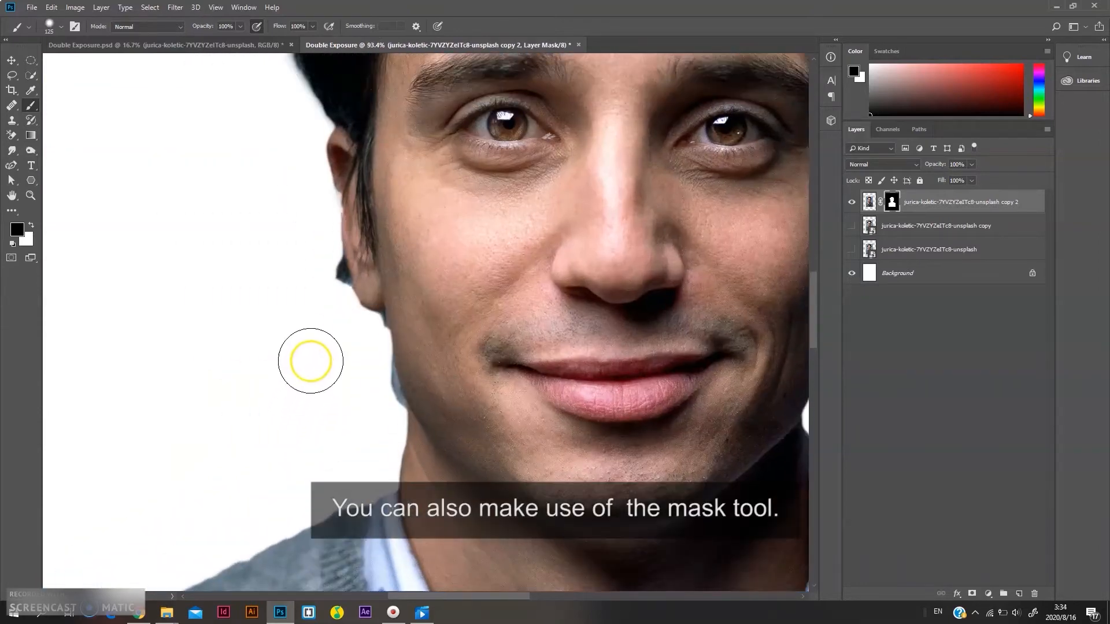
scroll(308, 368, "up", 2)
Trace a path with the Curvature Pen tool along the ear, jaw, neck and shoulder outline, enclosing the background area
key("p")
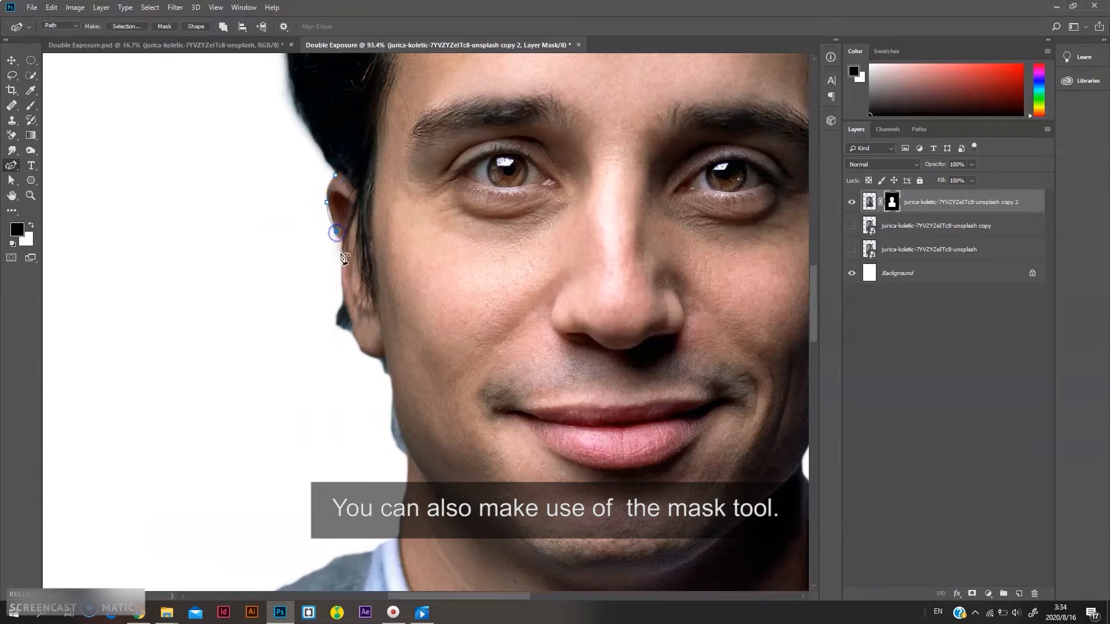
left_click(348, 311)
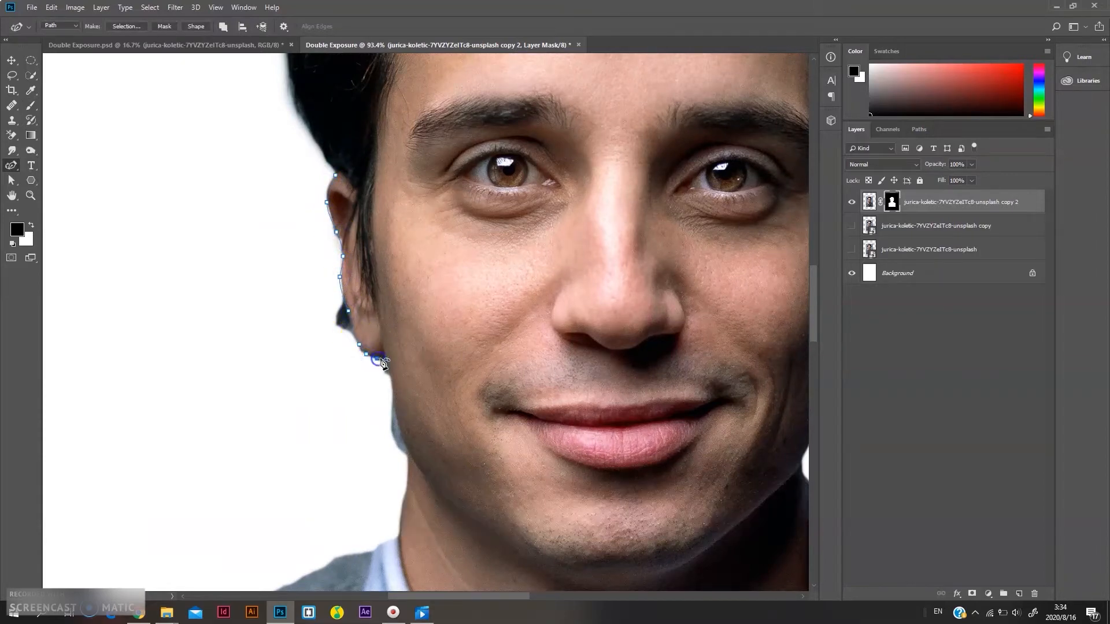
left_click(385, 358)
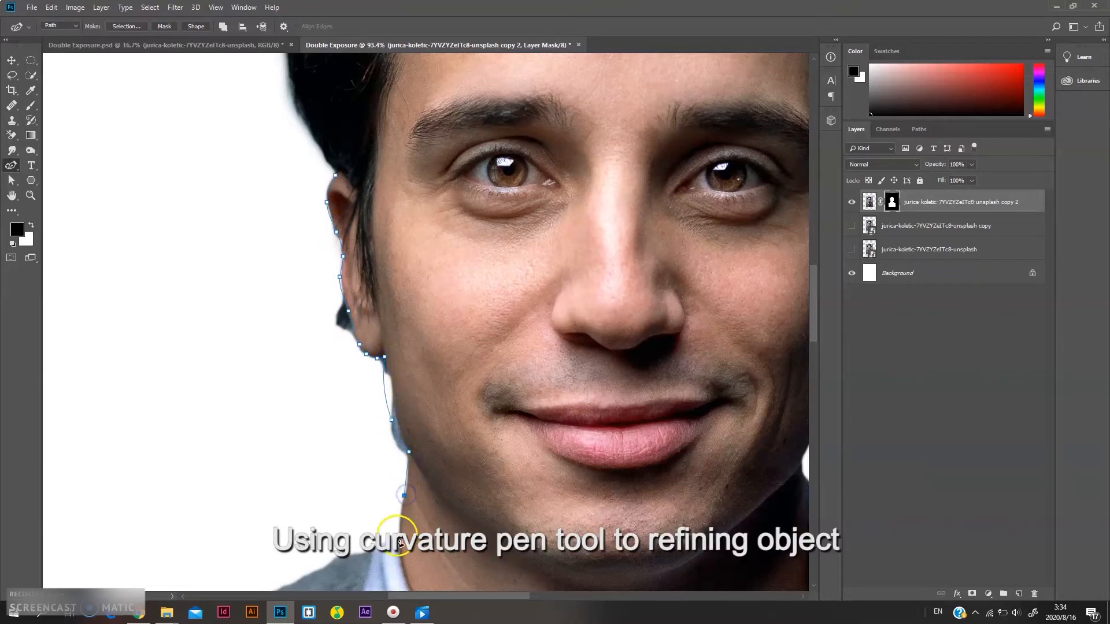
left_click(399, 535)
left_click(397, 241)
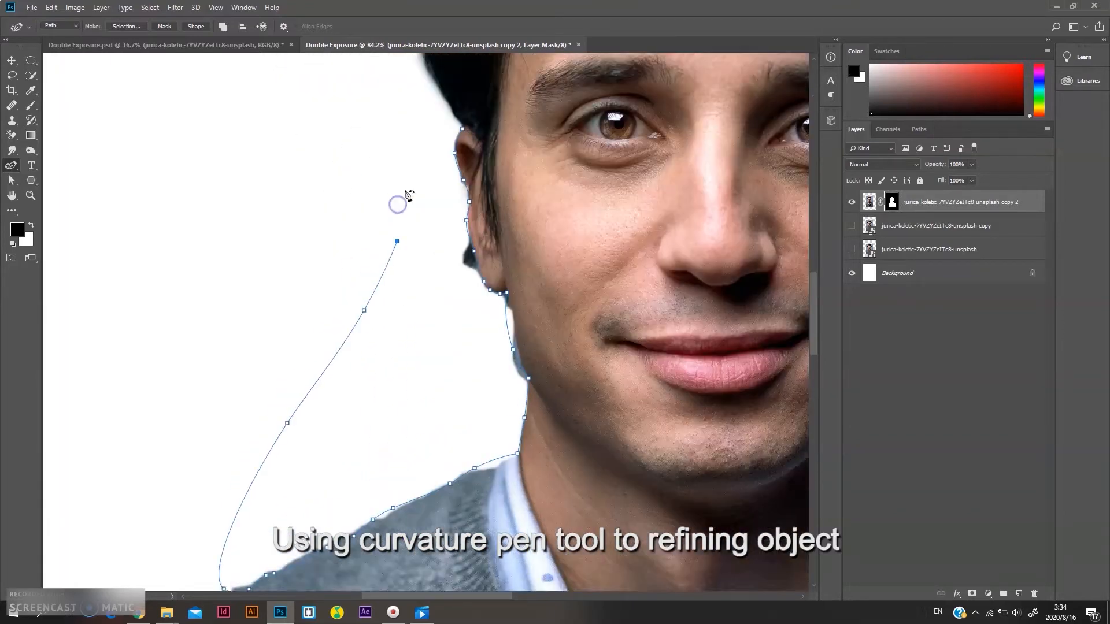
scroll(463, 128, "up", 10)
left_click(463, 133)
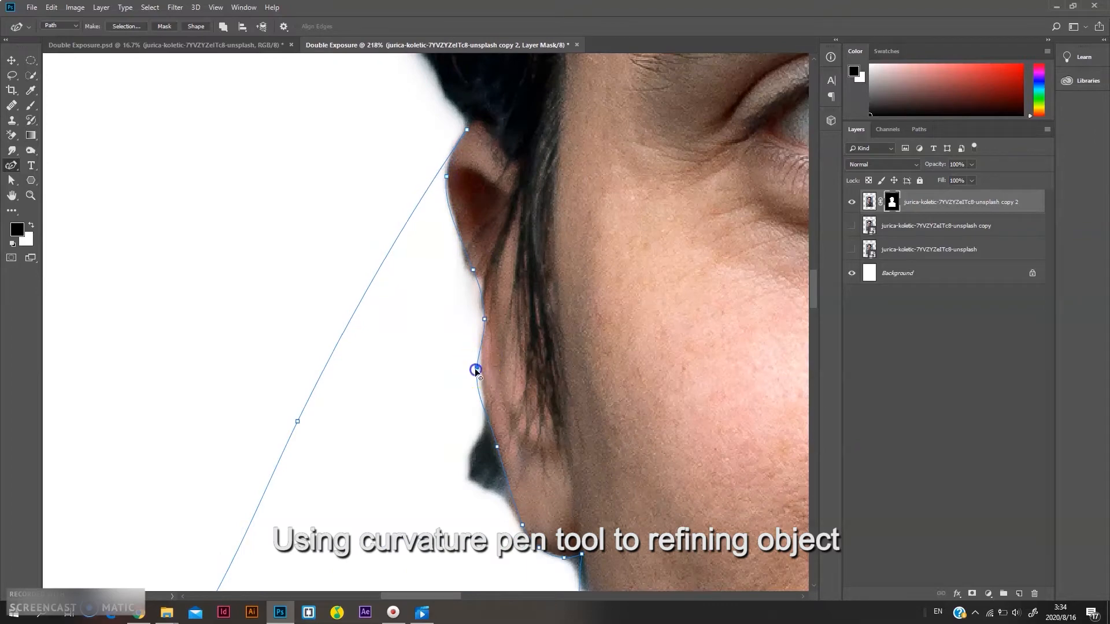
scroll(475, 370, "down", 8)
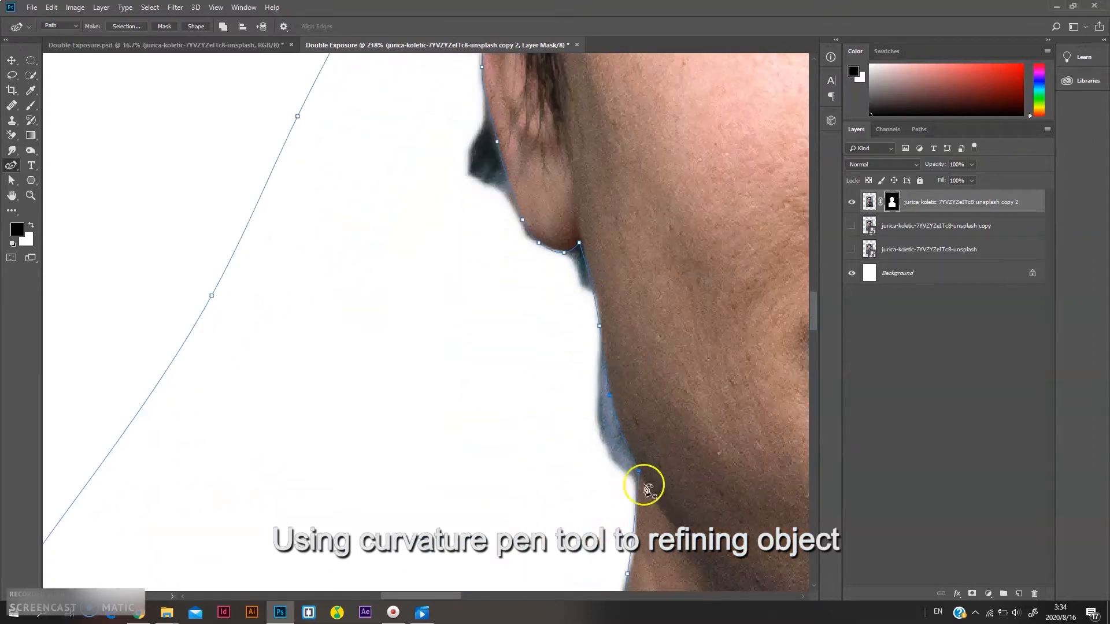
scroll(638, 469, "down", 3)
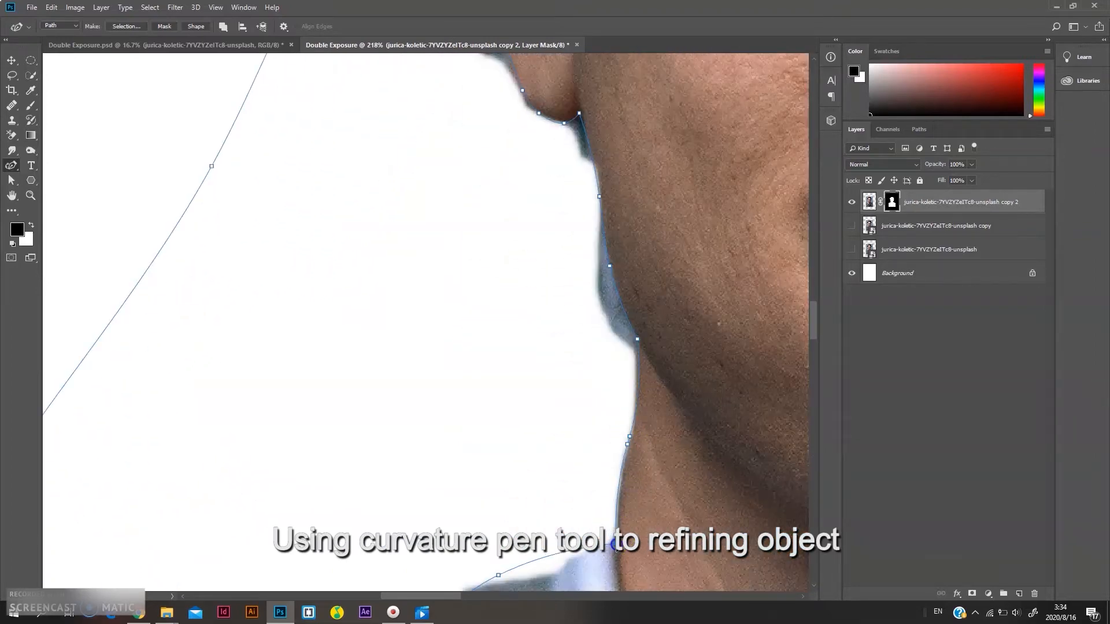
scroll(614, 546, "down", 2)
scroll(549, 474, "down", 3)
scroll(451, 472, "left", 2)
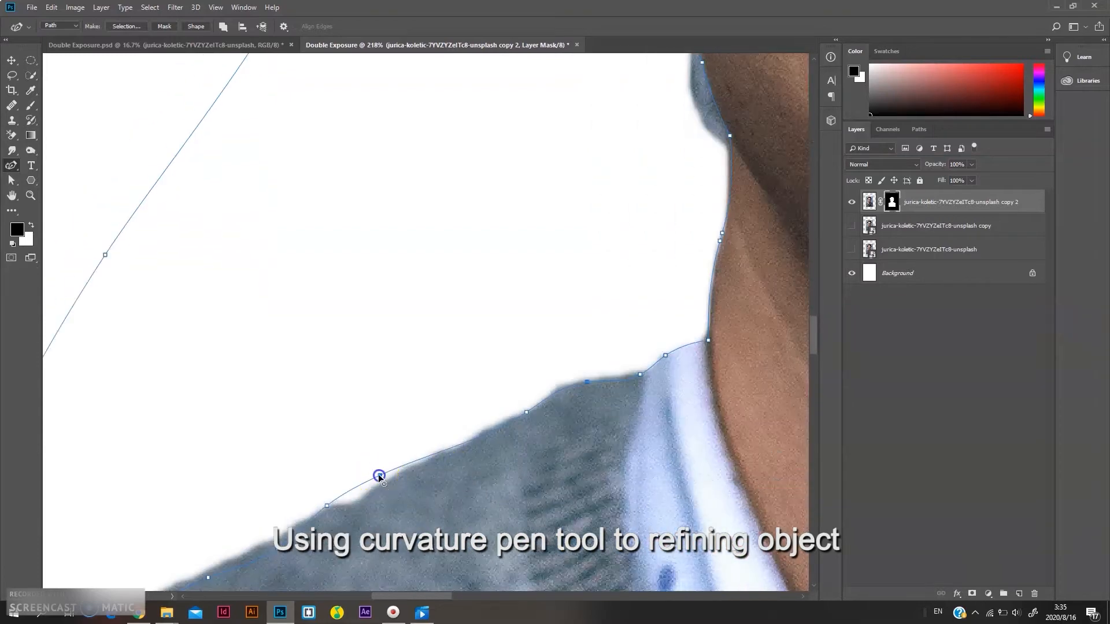
scroll(409, 503, "left", 2)
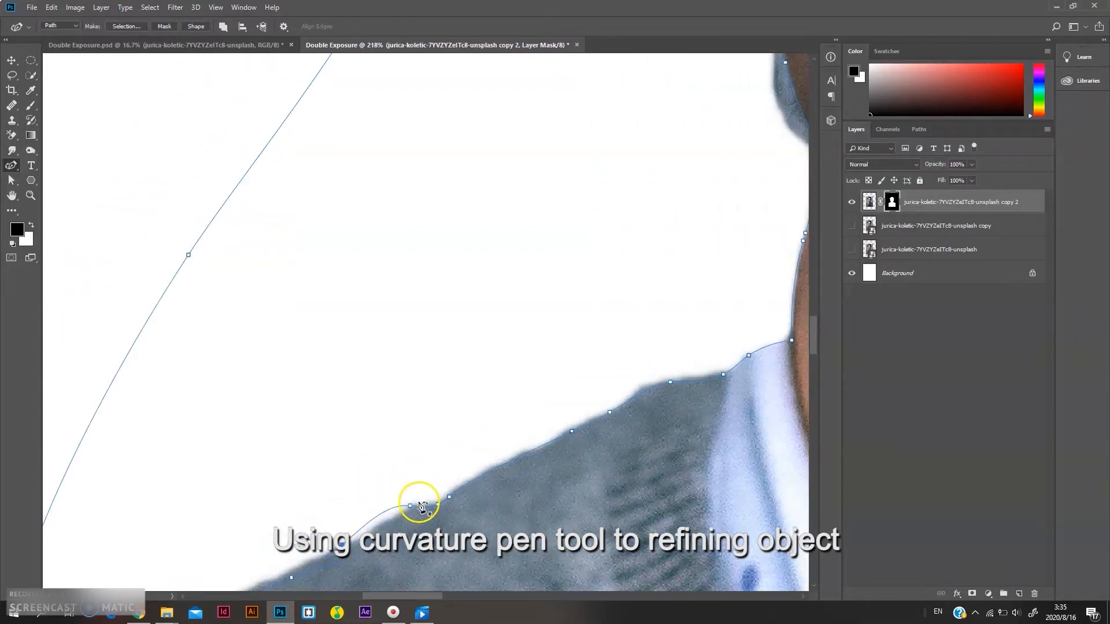
scroll(369, 529, "down", 3)
scroll(416, 491, "left", 2)
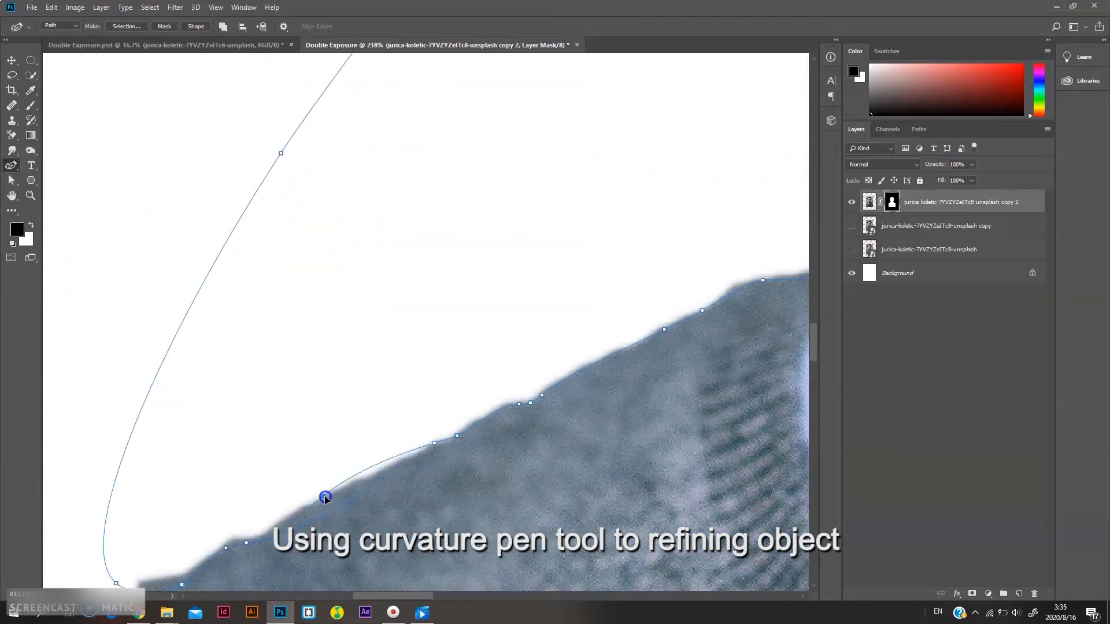
scroll(232, 544, "down", 2)
scroll(231, 545, "left", 2)
left_click_drag(272, 529, 237, 524)
left_click(279, 521)
scroll(529, 359, "down", 7)
Convert the path to a selection, paint it out on the layer mask, then swap the foreground colour back to white
left_click(126, 27)
left_click(596, 148)
scroll(604, 243, "right", 2)
scroll(602, 255, "up", 2)
scroll(602, 255, "down", 2)
key("b")
mouse_move(510, 335)
left_mouse_down()
mouse_move(519, 119)
mouse_move(480, 127)
mouse_move(479, 87)
left_mouse_up()
scroll(582, 240, "down", 3)
scroll(659, 255, "up", 5)
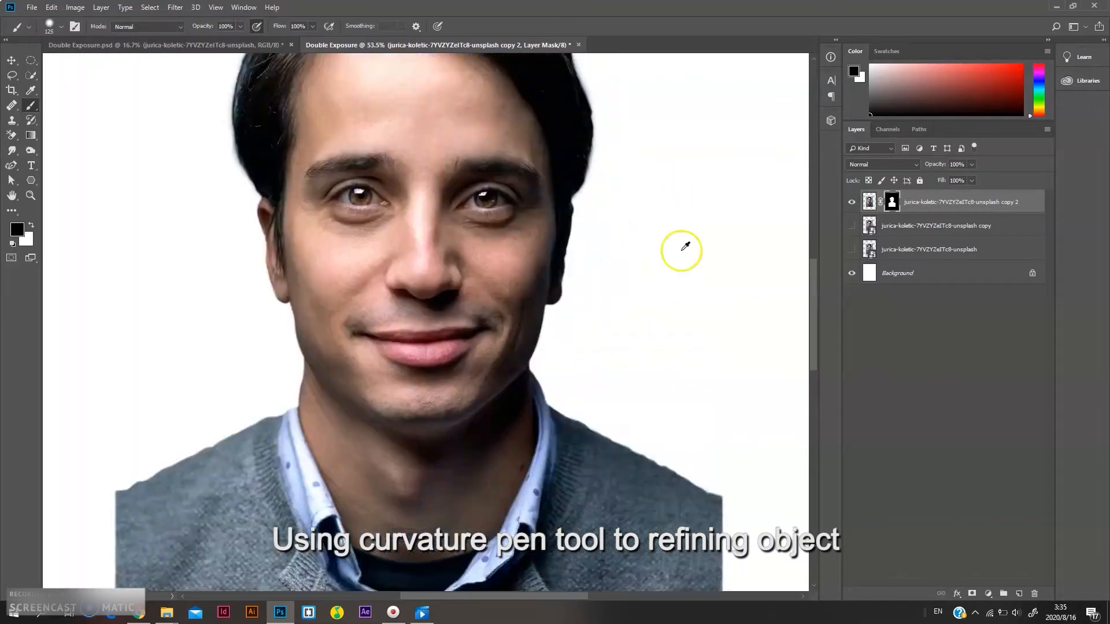
key("x")
scroll(422, 280, "down", 3)
scroll(422, 335, "left", 2)
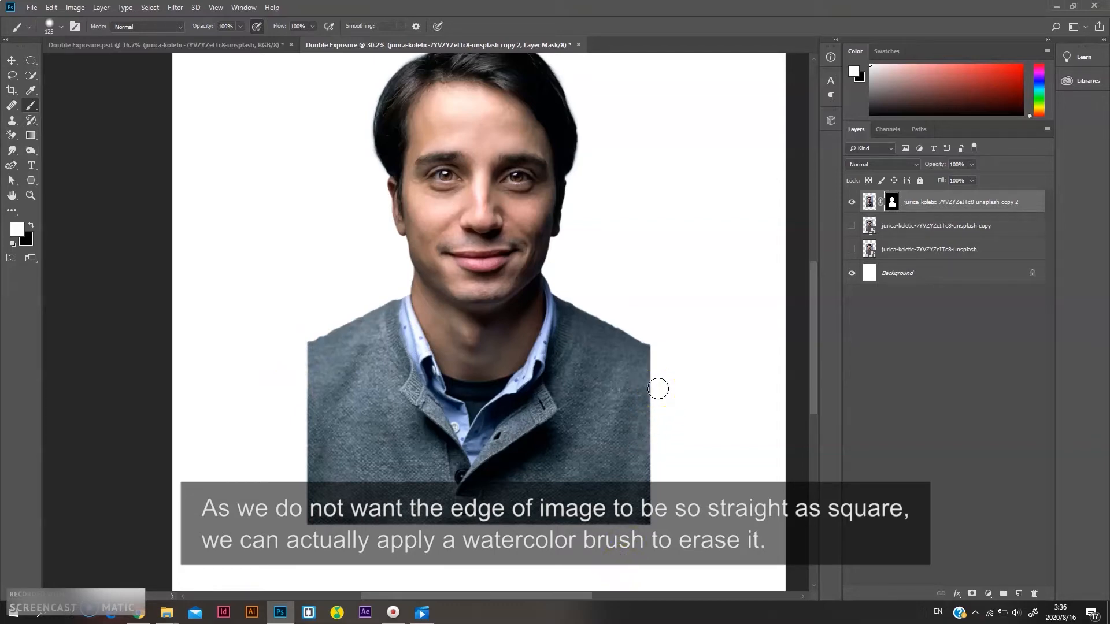
Choose a watercolour brush preset and open the Brush Settings panel
left_click(27, 29)
left_click(63, 25)
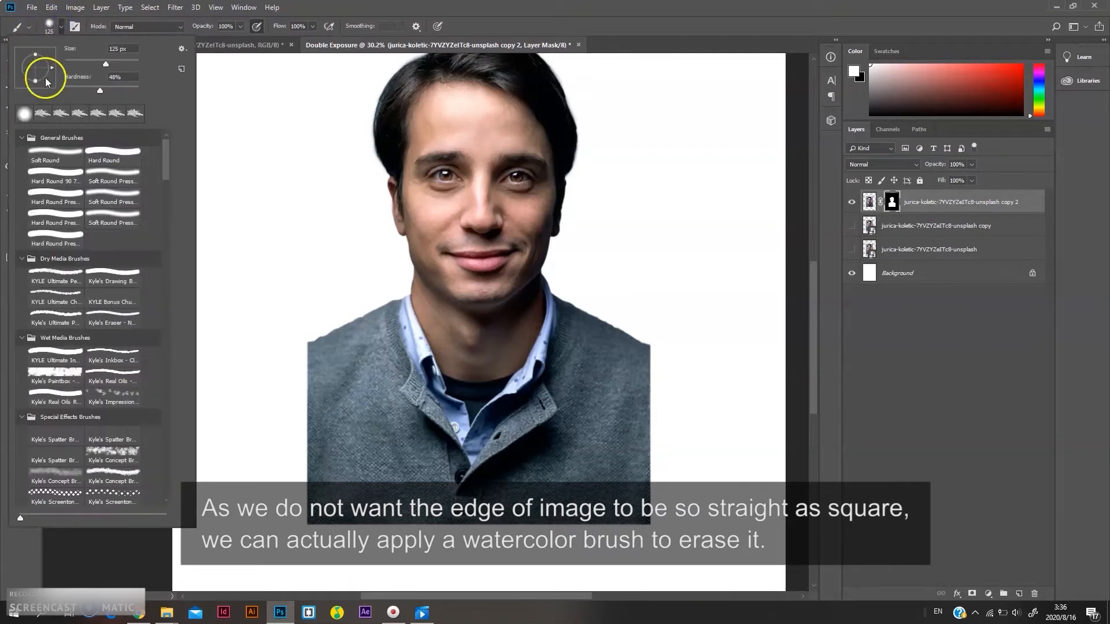
left_click(410, 11)
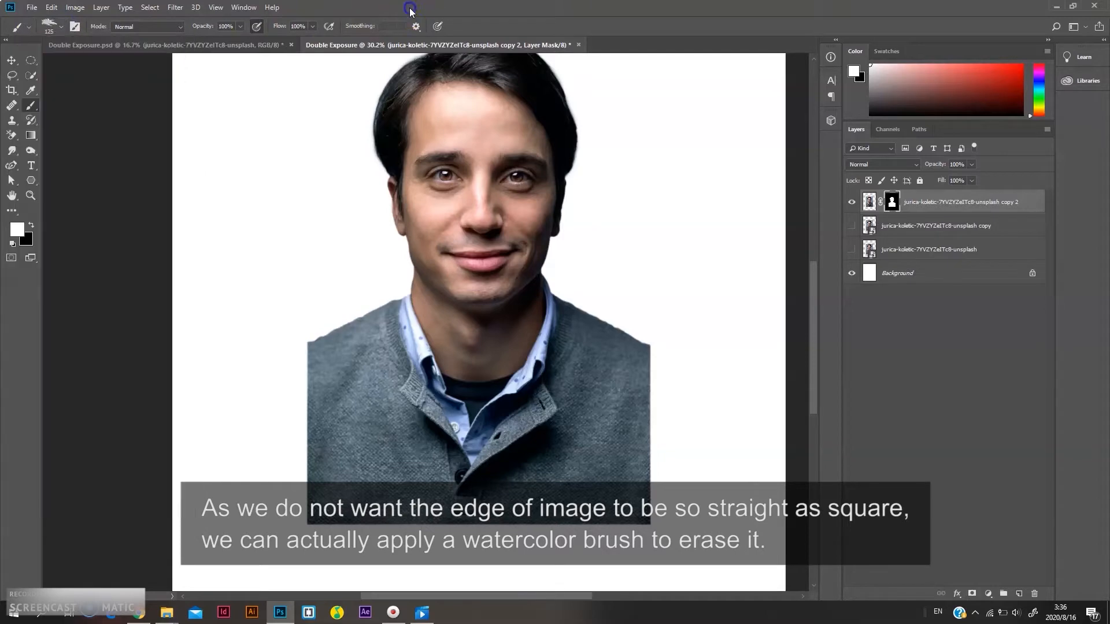
left_click(74, 26)
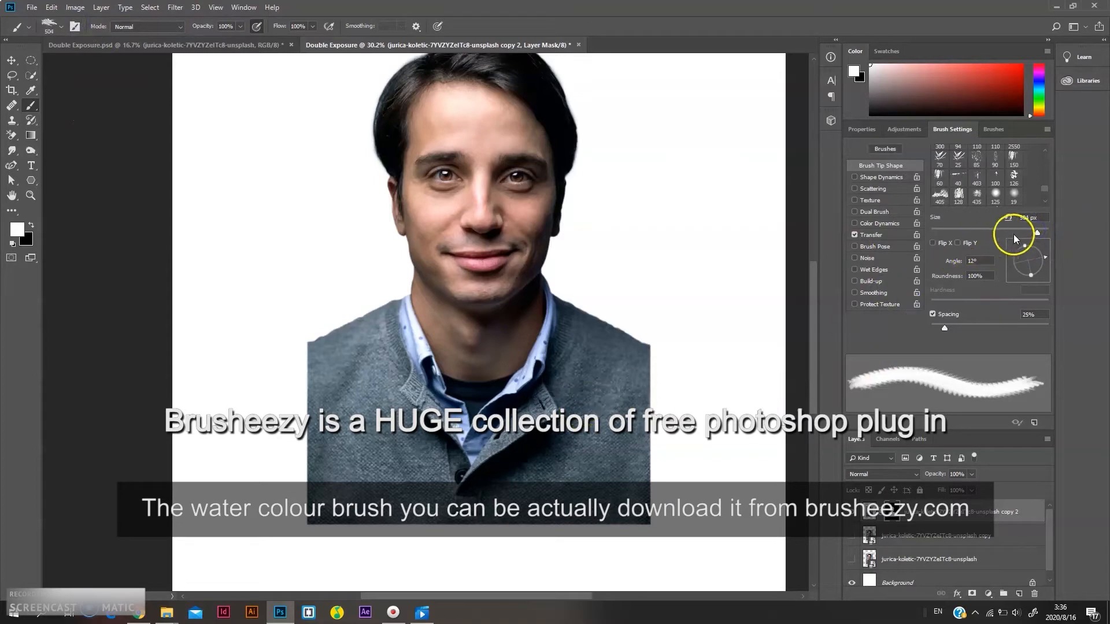
Enlarge the watercolour brush to about 3300 px, switch to black and stamp it over the lower right of the portrait on the mask
left_click_drag(1047, 236, 1044, 233)
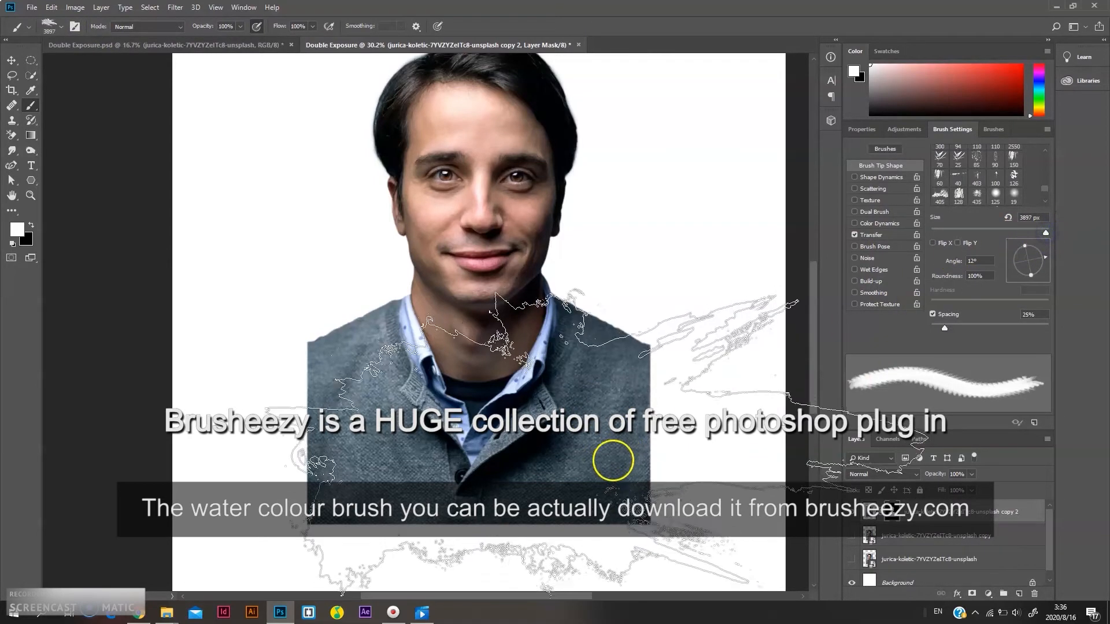
key("bracketleft")
key("bracketleft")
key("bracketleft")
key("bracketleft")
key("bracketleft")
key("bracketleft")
key("bracketleft")
key("bracketleft")
key("bracketleft")
key("bracketleft")
key("bracketleft")
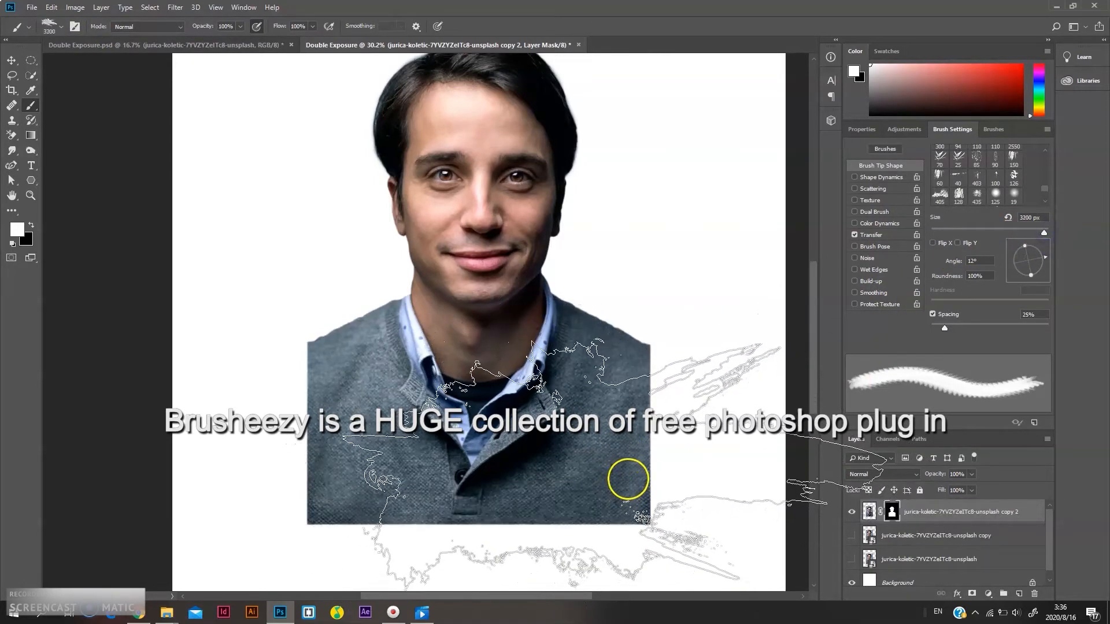
key("x")
left_click(636, 477)
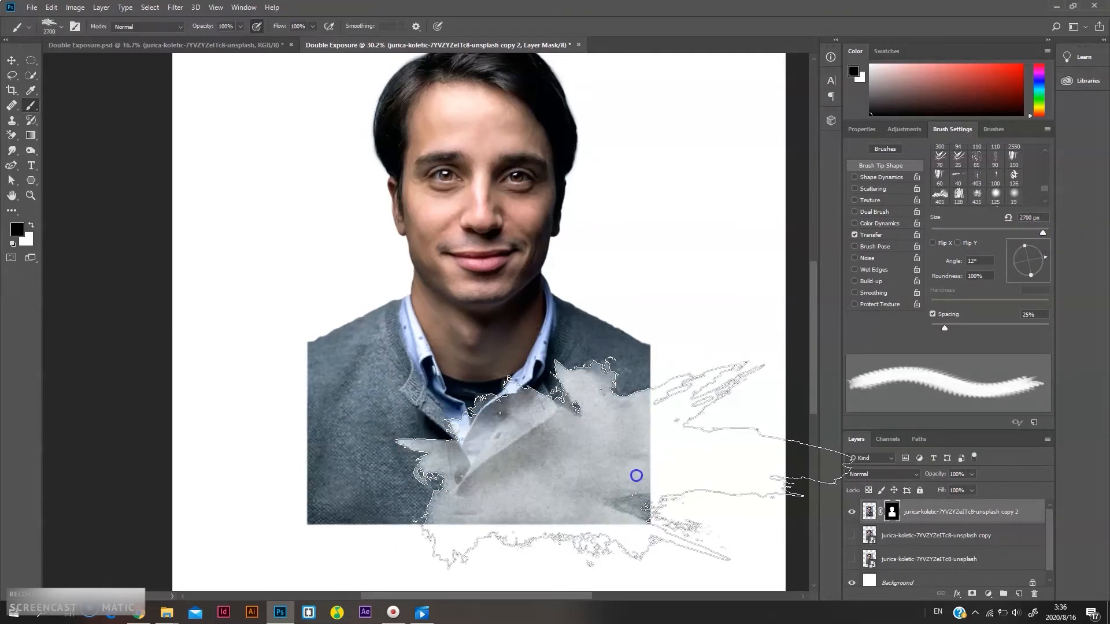
Rotate the brush tip angle, shrink the brush and stamp black watercolour marks along the lower left and right of the portrait
mouse_move(1045, 259)
left_mouse_down()
mouse_move(1036, 277)
mouse_move(1047, 271)
left_mouse_up()
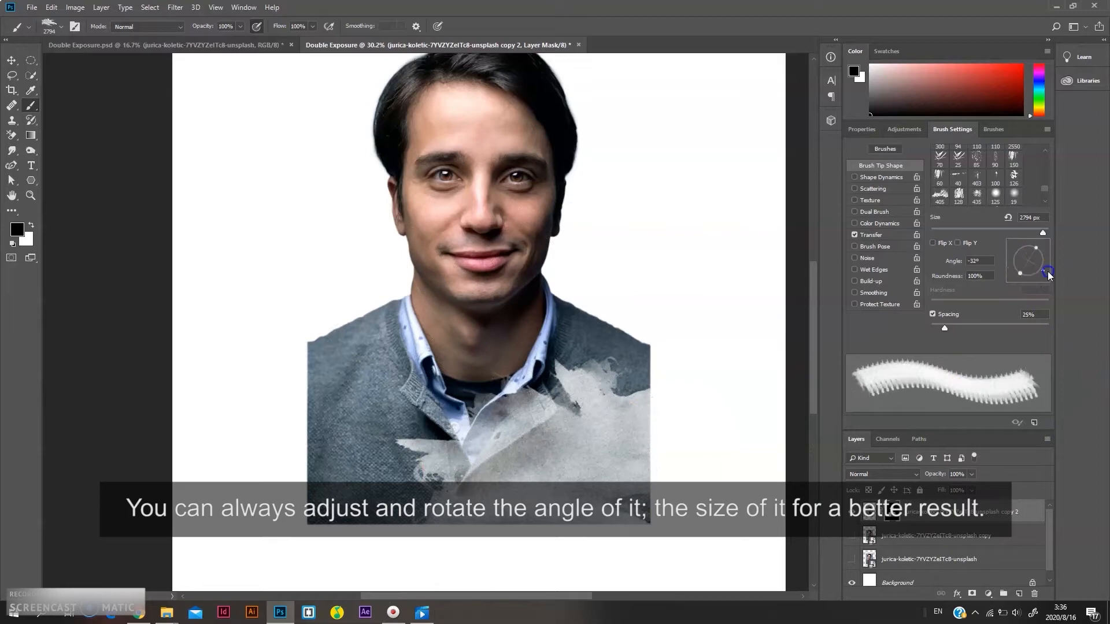
key("bracketleft")
key("bracketleft")
key("bracketleft")
key("bracketleft")
key("bracketleft")
key("bracketleft")
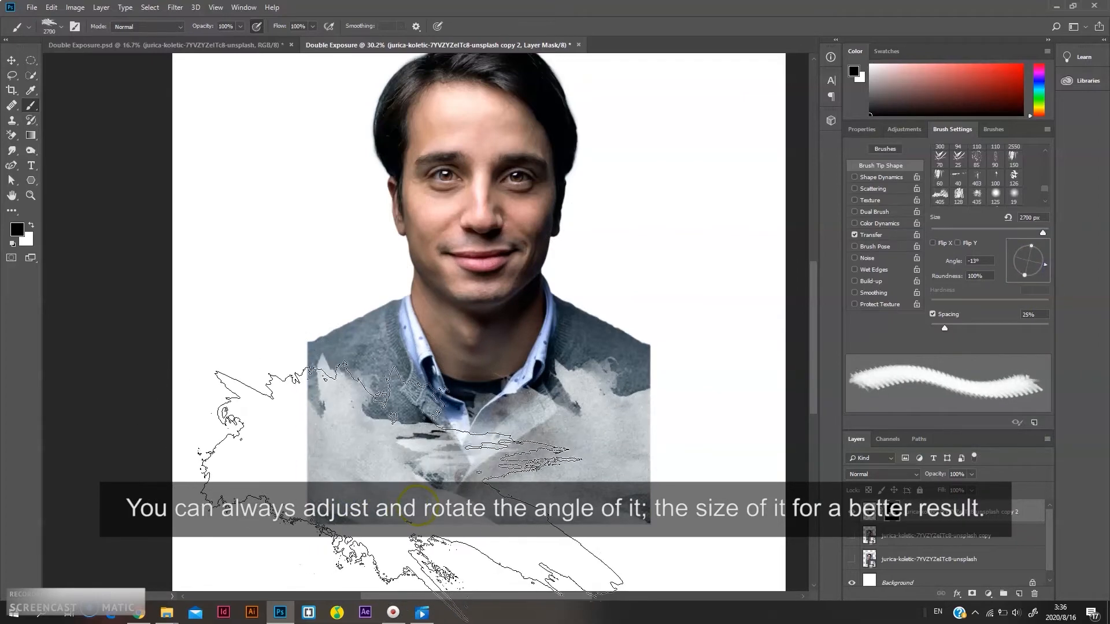
left_click(479, 486)
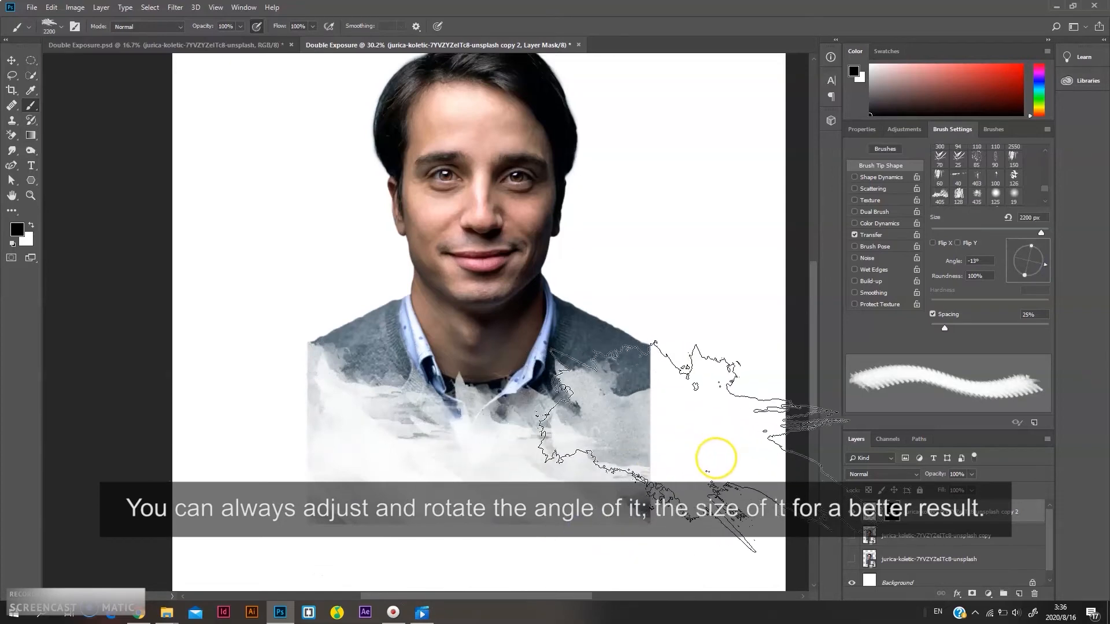
left_click(713, 453)
Stamp more black watercolour marks along the bottom and side edges to break up the square outline of the portrait
scroll(414, 516, "down", 8)
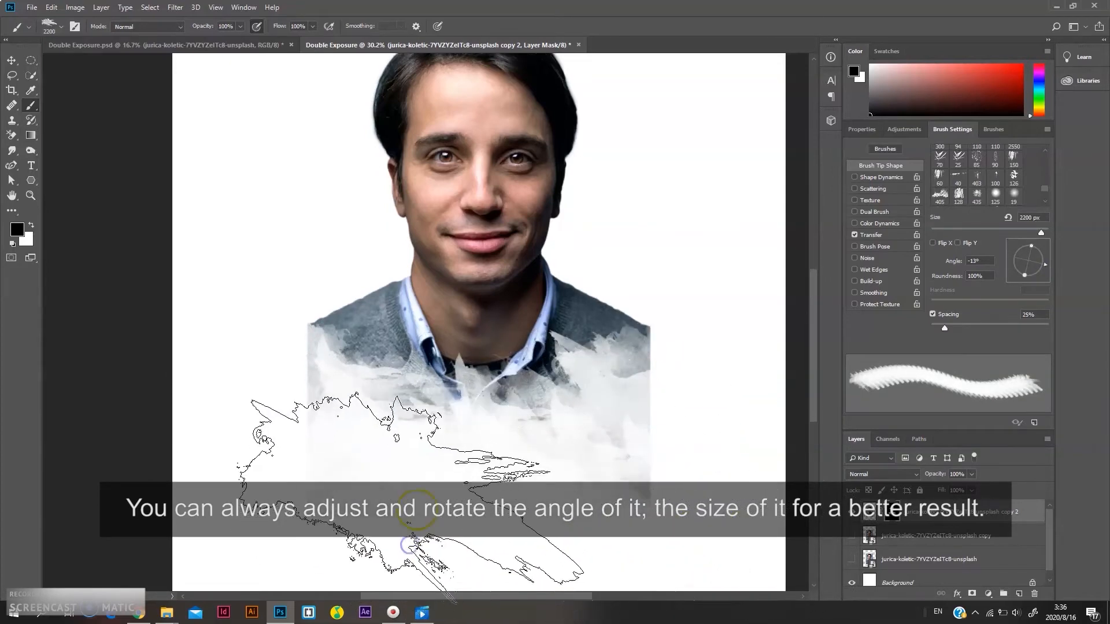
left_click(408, 385)
left_click(337, 352)
left_click(316, 306)
left_click(436, 366)
left_click(582, 347)
left_click(708, 312)
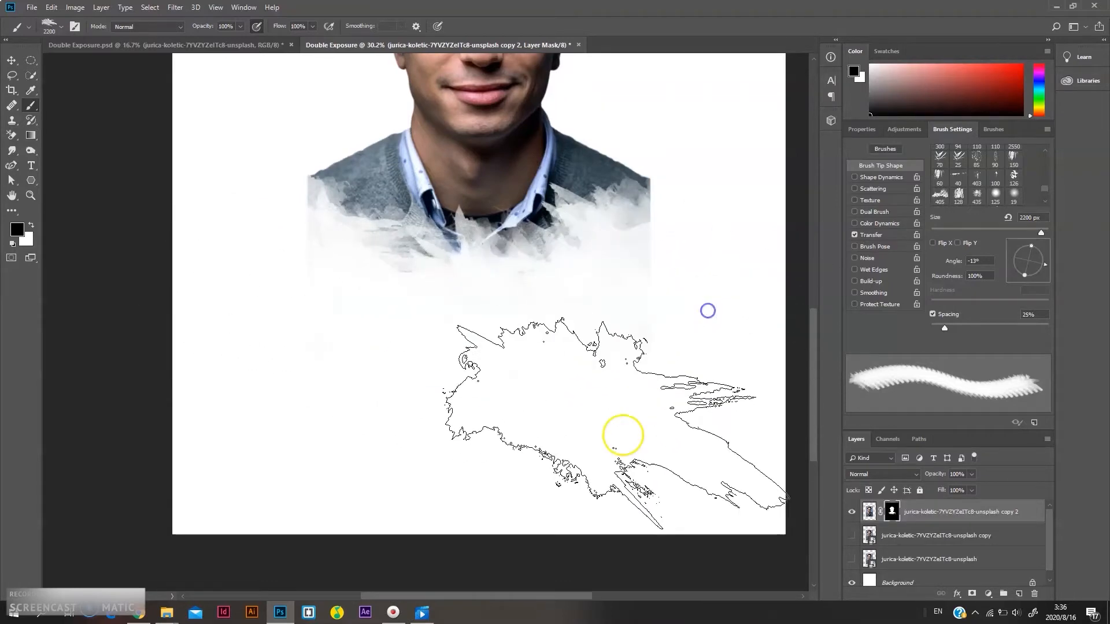
left_click(294, 274)
left_click(207, 230)
left_click(219, 248)
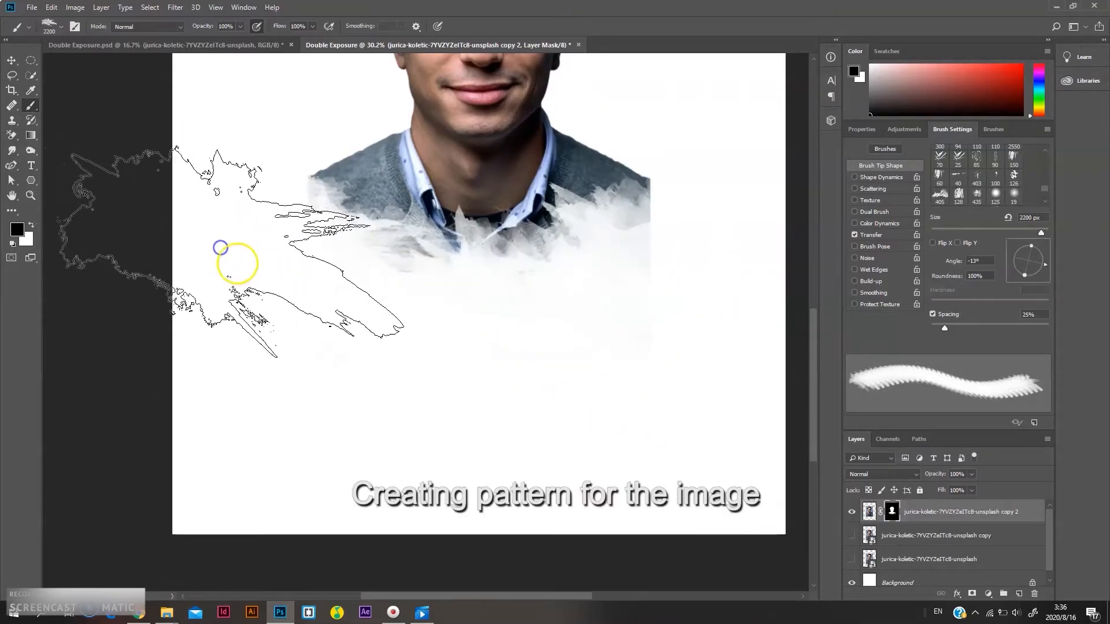
left_click(240, 246)
left_click(255, 228)
left_click(546, 337)
left_click(709, 292)
Switch to white, rotate and shrink the brush, paint back the collar area, and undo the last stroke
key("x")
left_click(1043, 269)
left_click(1049, 264)
key("bracketleft")
key("bracketleft")
key("bracketleft")
left_click(495, 243)
left_click(496, 218)
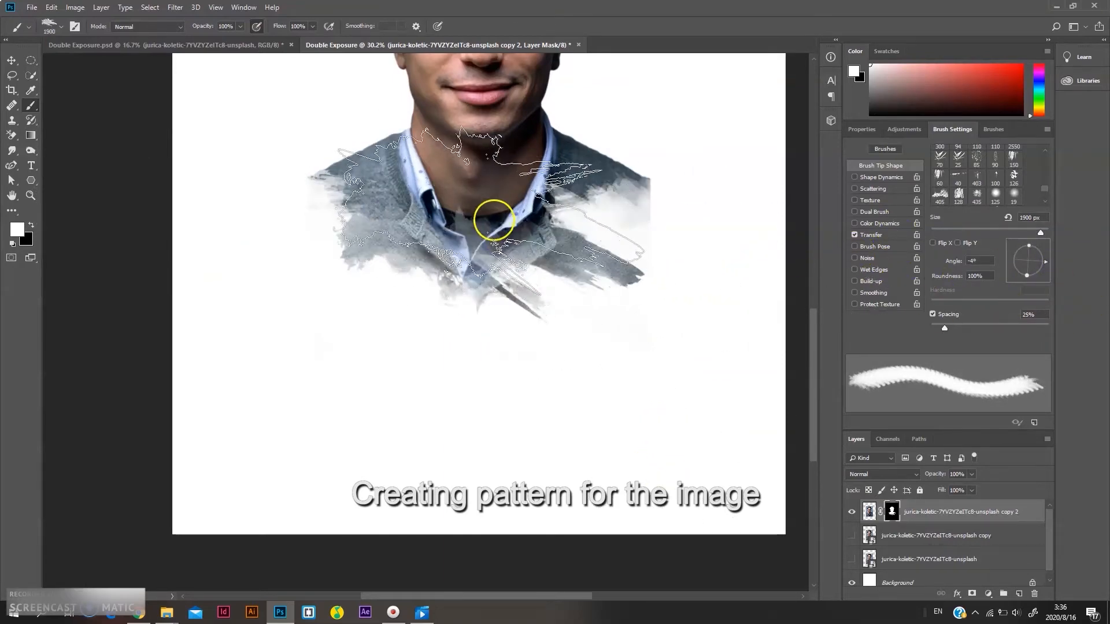
left_click(513, 240)
left_click(518, 263)
key("ctrl+z")
Rotate the brush tip and paint white watercolour strokes to restore the sweater and shirt on the mask
scroll(515, 260, "up", 4)
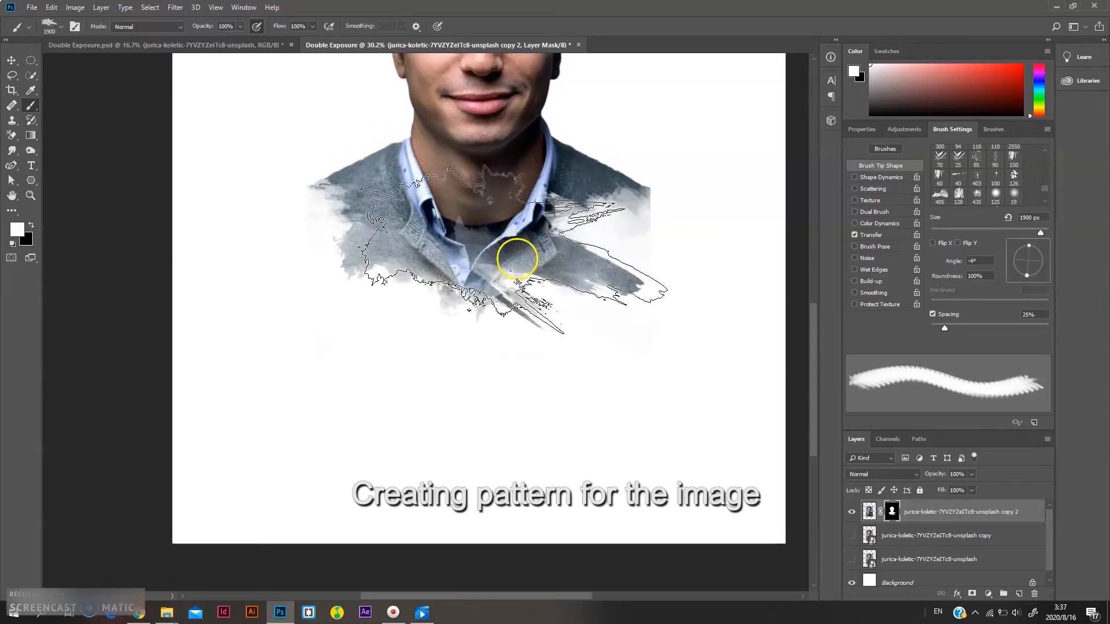
mouse_move(1035, 264)
left_mouse_down()
mouse_move(1044, 276)
mouse_move(1026, 258)
left_mouse_up()
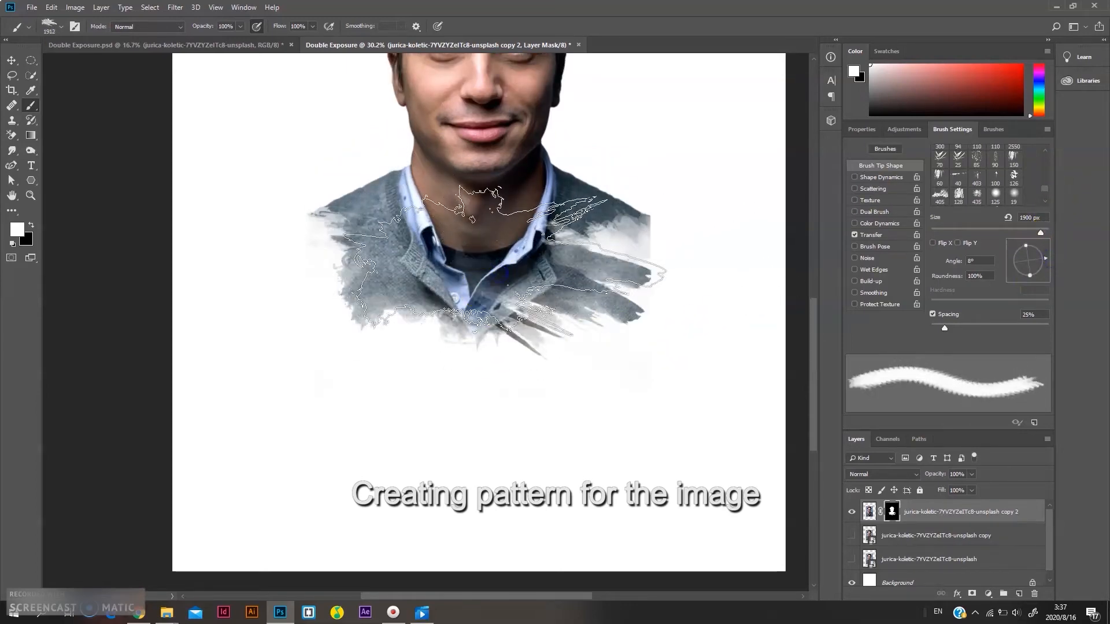
left_click(501, 273)
scroll(486, 273, "down", 1)
left_click(486, 273)
scroll(498, 349, "down", 4)
left_click(422, 408)
mouse_move(1032, 274)
left_mouse_down()
mouse_move(1001, 267)
mouse_move(1016, 276)
left_mouse_up()
key("bracketleft")
key("bracketleft")
key("bracketleft")
left_click(415, 421)
left_click(431, 427)
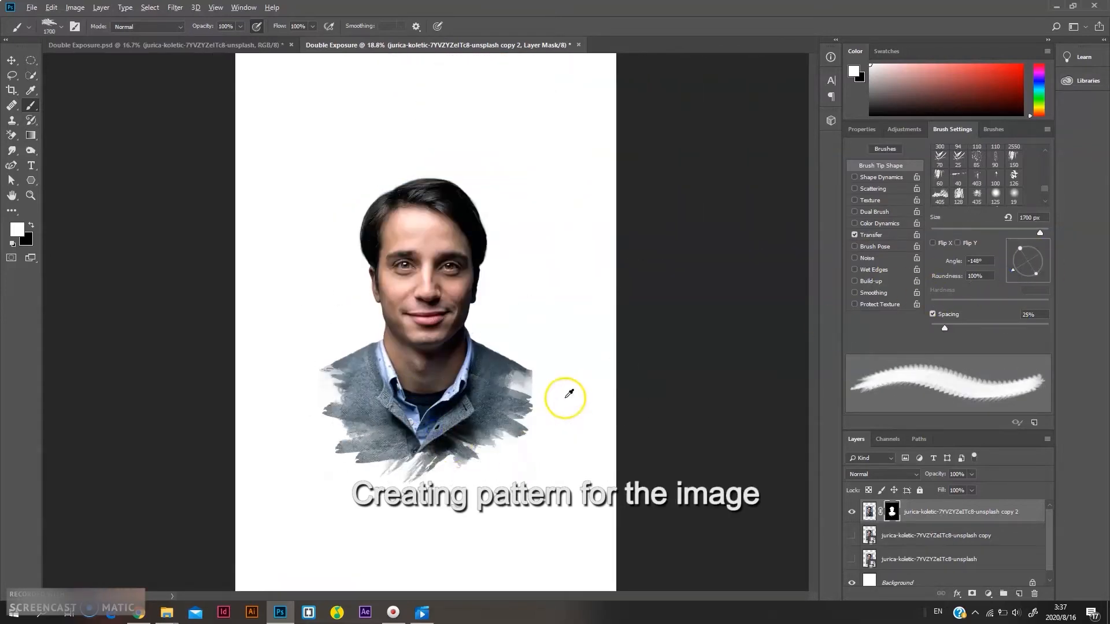
scroll(404, 384, "up", 1)
Switch to black, rotate the brush tip and stamp marks to erase the lower part of the portrait's clothing
key("x")
left_click(1045, 278)
left_click(401, 456)
left_click(1011, 248)
left_click(345, 457)
scroll(574, 487, "down", 4)
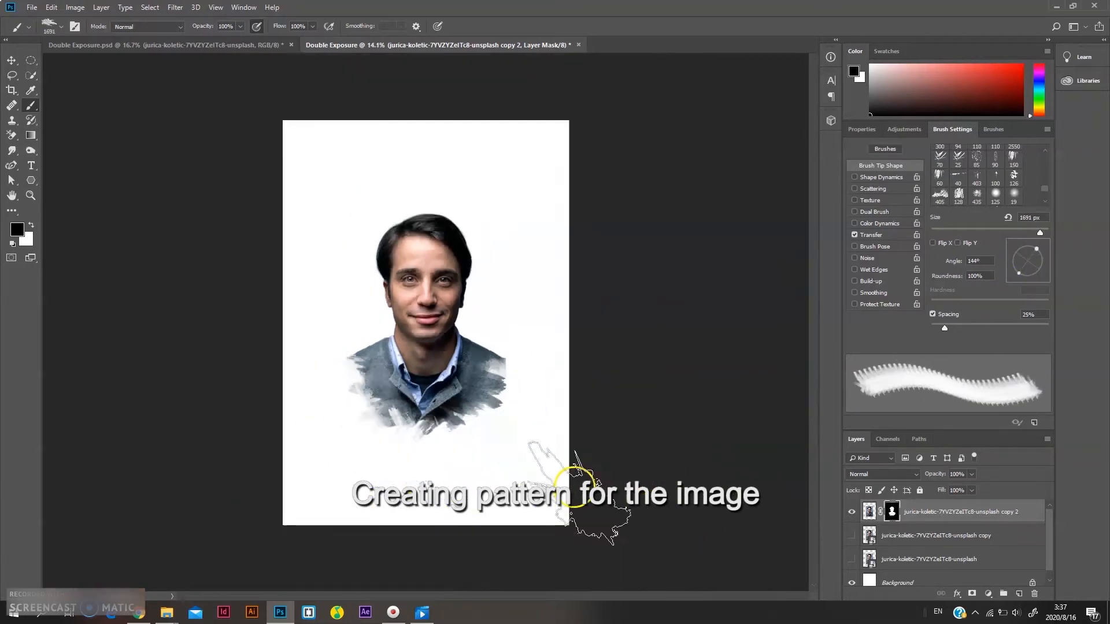
scroll(388, 399, "up", 4)
left_click(1033, 276)
left_click(1046, 262)
left_click(332, 438)
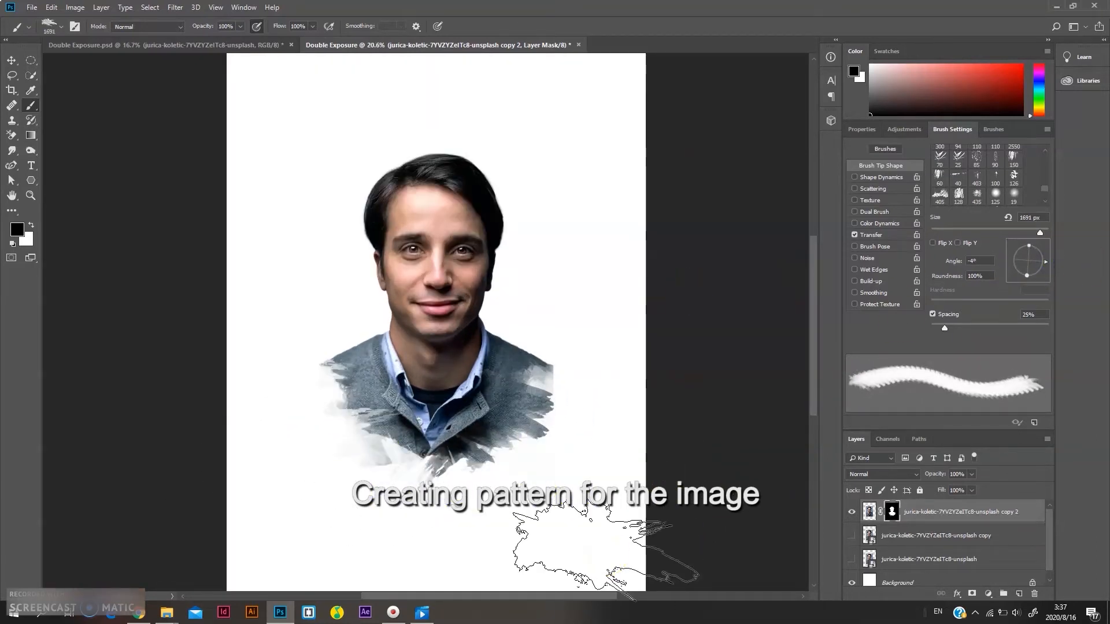
left_click(403, 481)
left_click(540, 512)
left_click(331, 472)
left_click(589, 464)
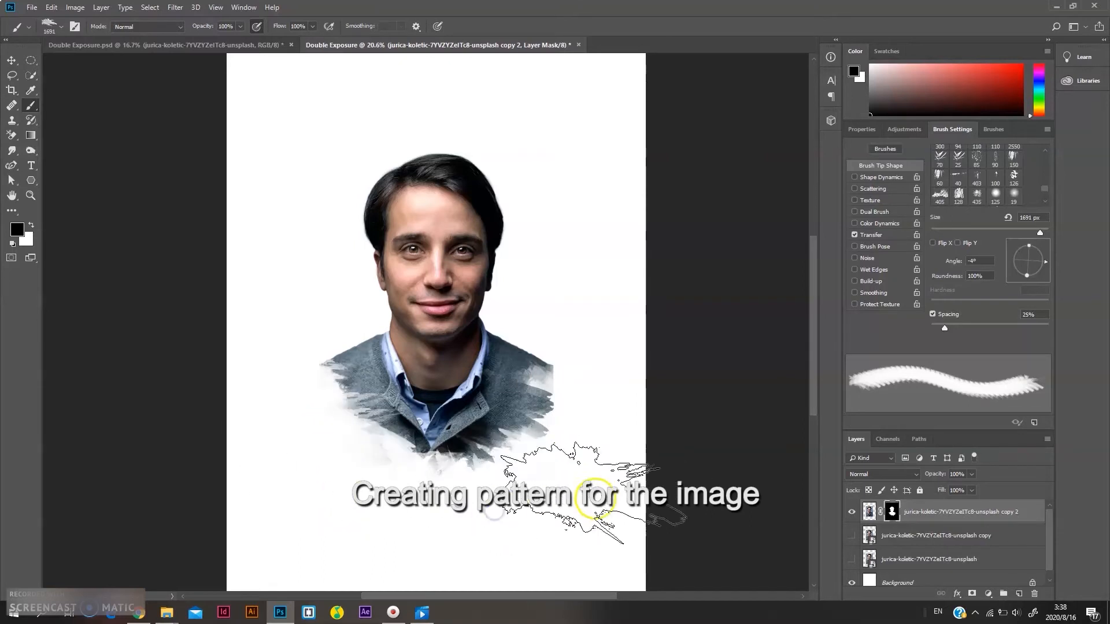
left_click(508, 479)
Switch to white and stamp two more strokes to restore parts of the lower clothing
key("x")
left_click(433, 434)
left_click(492, 449)
scroll(572, 448, "down", 5)
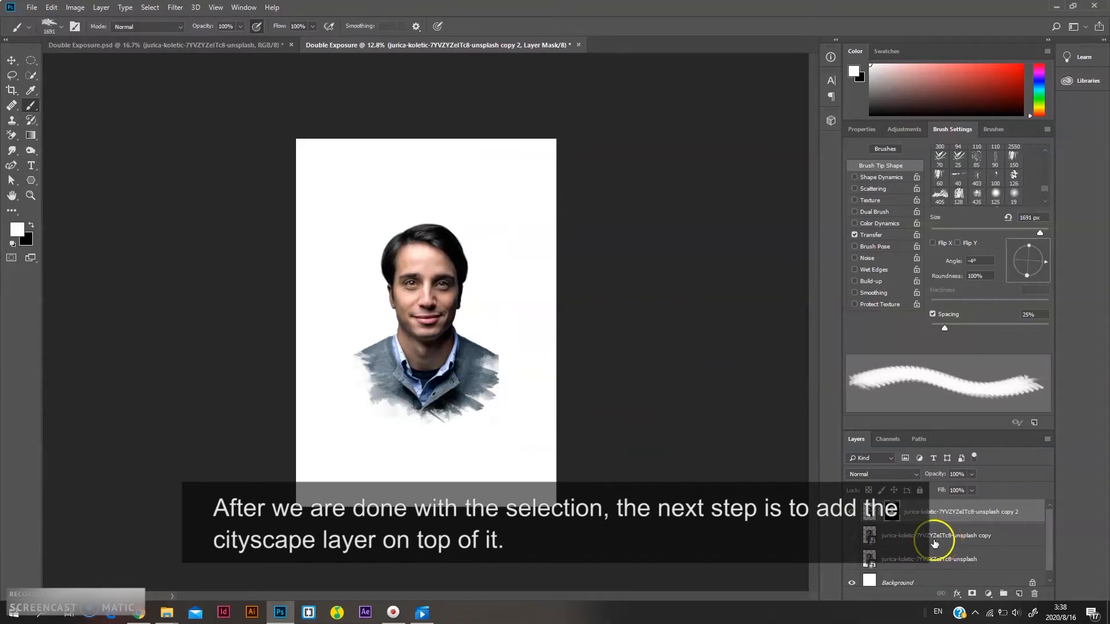
Free-transform the masked portrait, moving it up slightly and scaling it down a little
key("ctrl+t")
left_click_drag(450, 352, 450, 344)
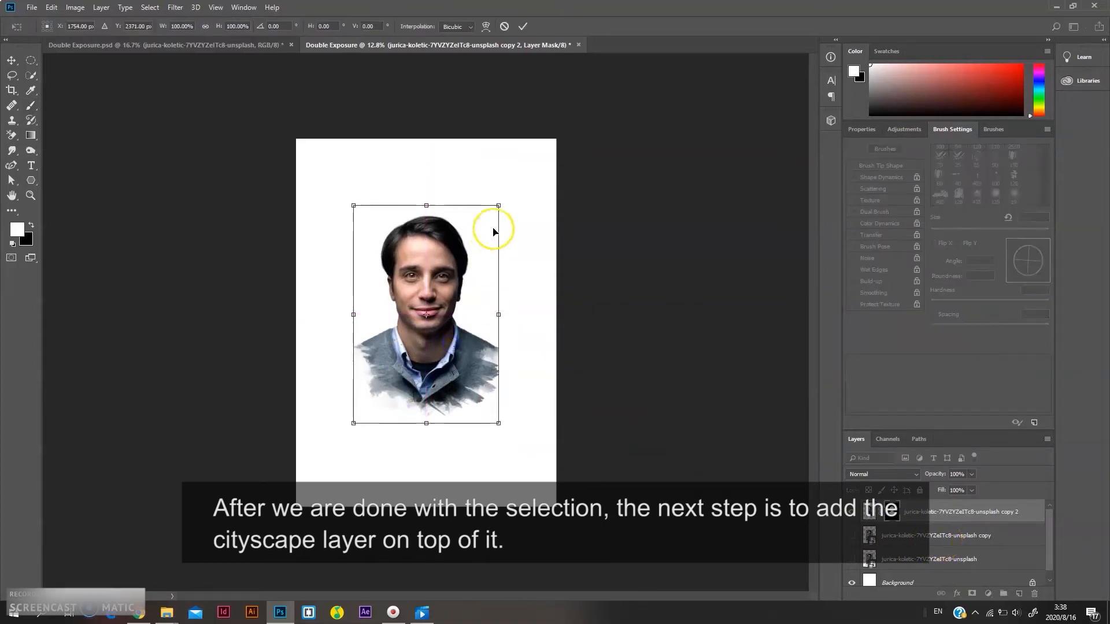
left_click_drag(500, 204, 498, 208)
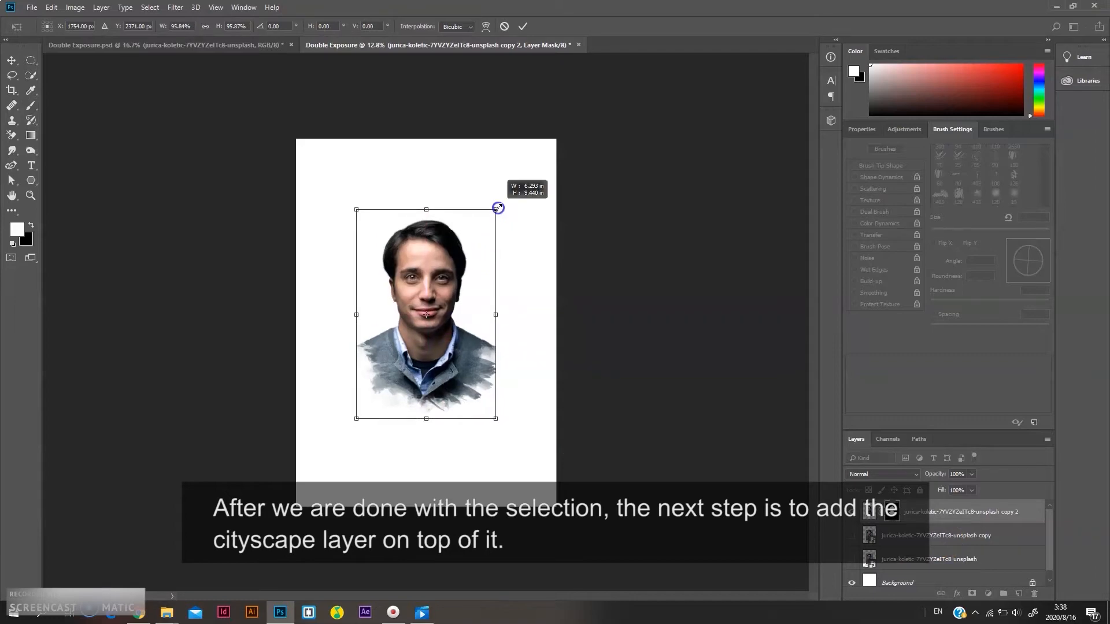
left_click(523, 26)
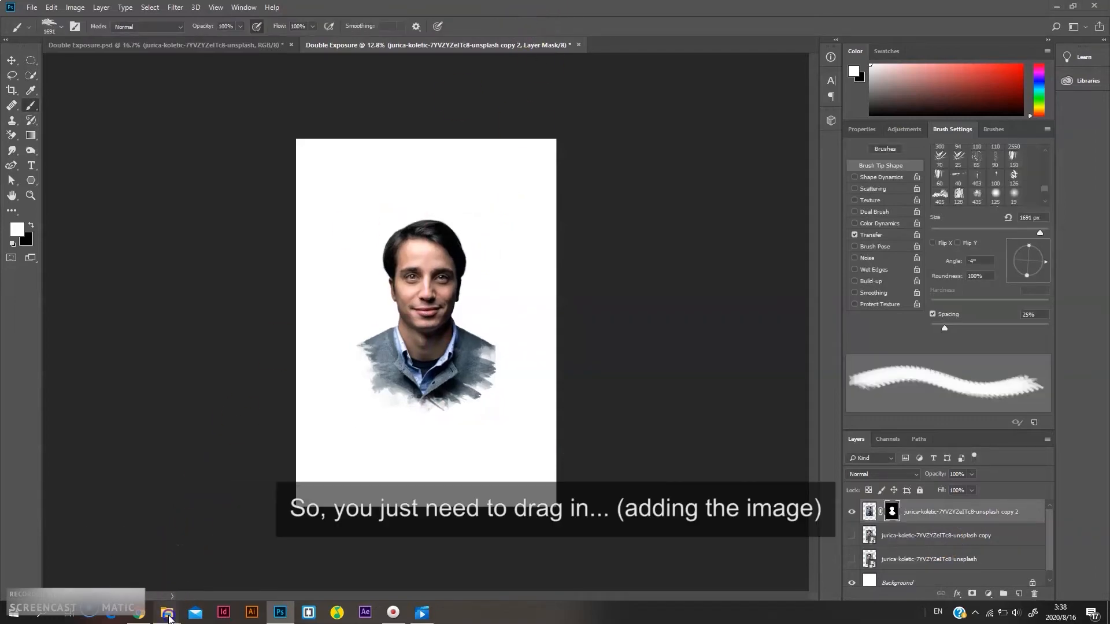
Drag the cityscape photo from File Explorer into the document and enlarge it while placing
mouse_move(167, 612)
left_click(120, 564)
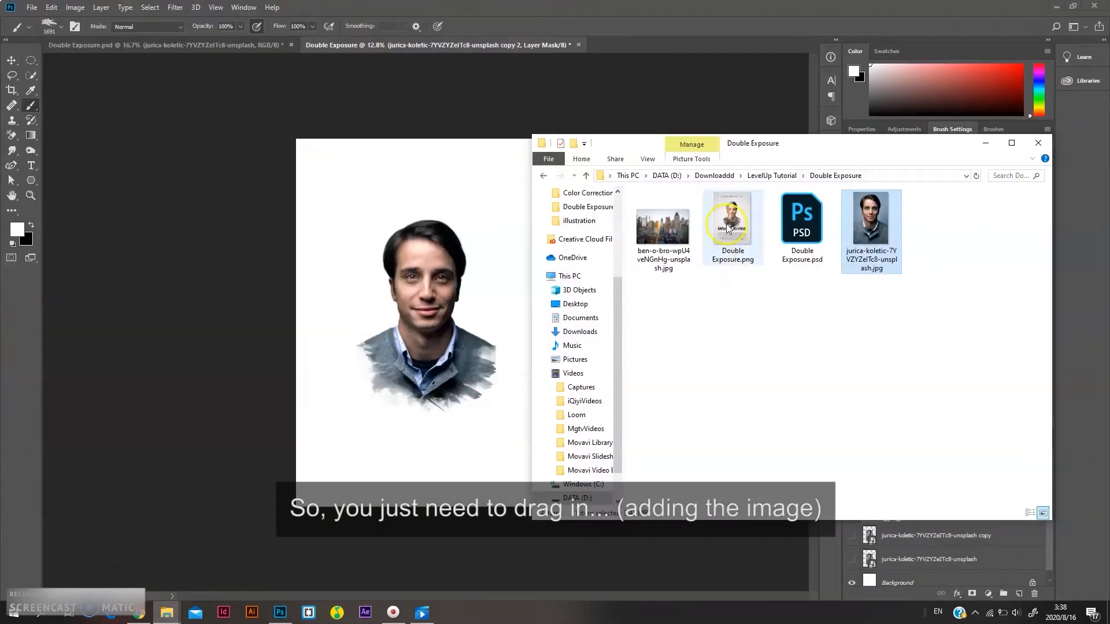
left_click(665, 238)
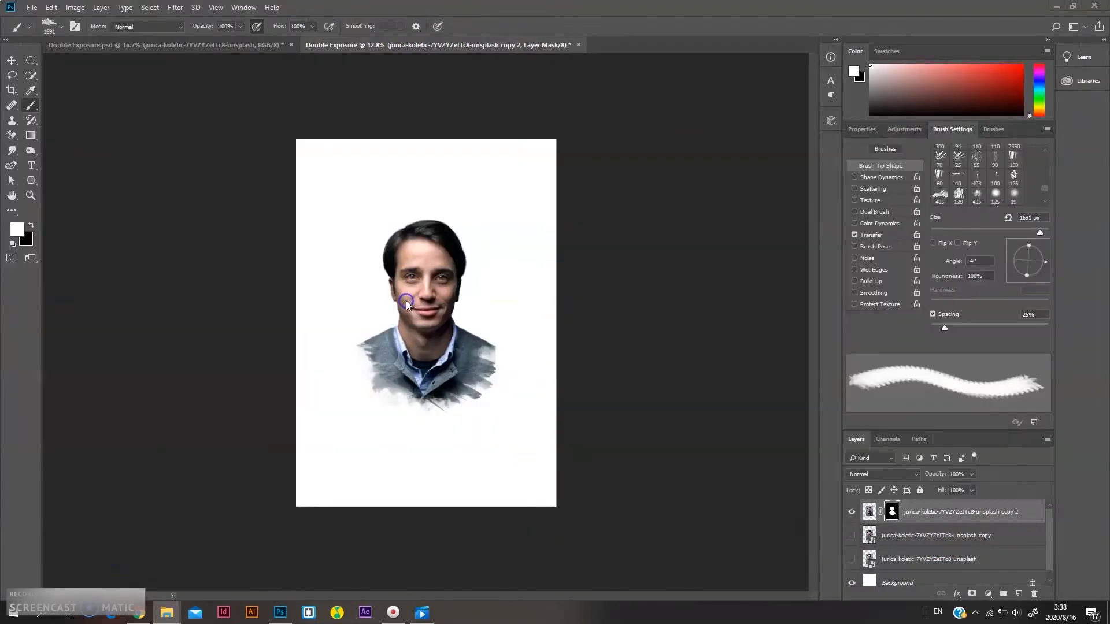
left_click_drag(405, 301, 494, 397)
left_click_drag(569, 417, 585, 428)
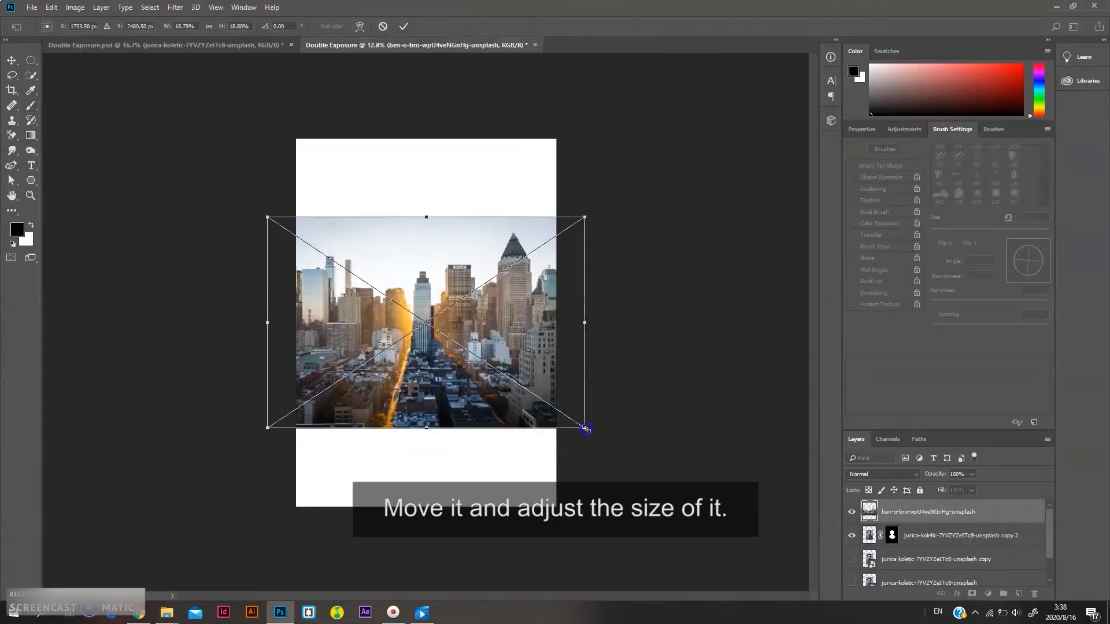
Lower the cityscape layer's opacity to 49%, then move and scale it over the portrait and commit
left_click(973, 474)
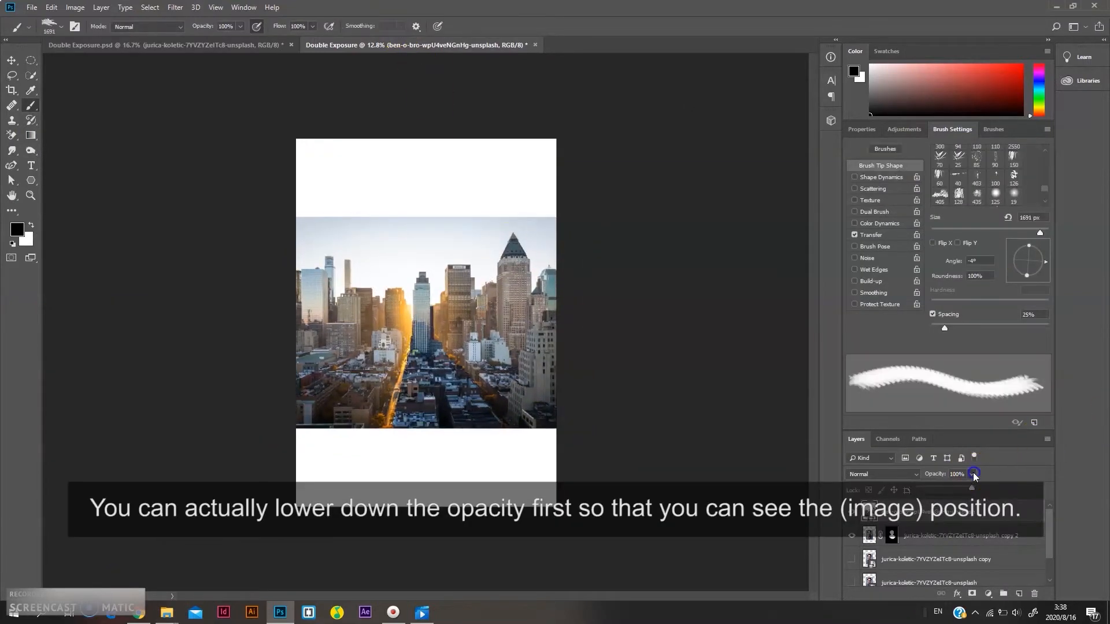
left_click_drag(953, 490, 945, 489)
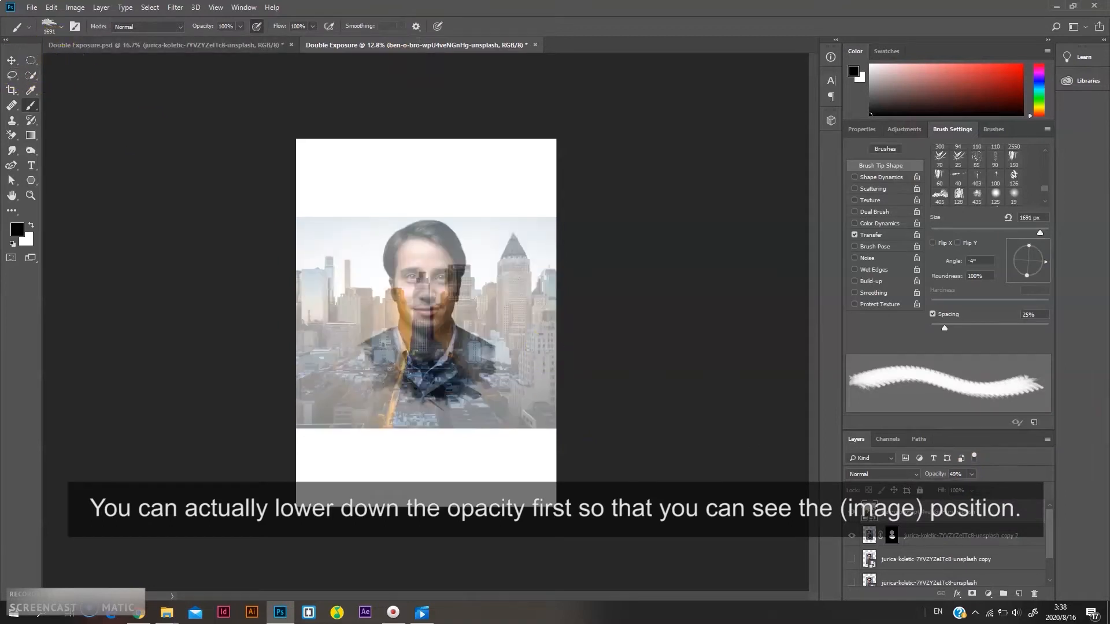
left_click(13, 62)
left_click_drag(412, 349, 376, 321)
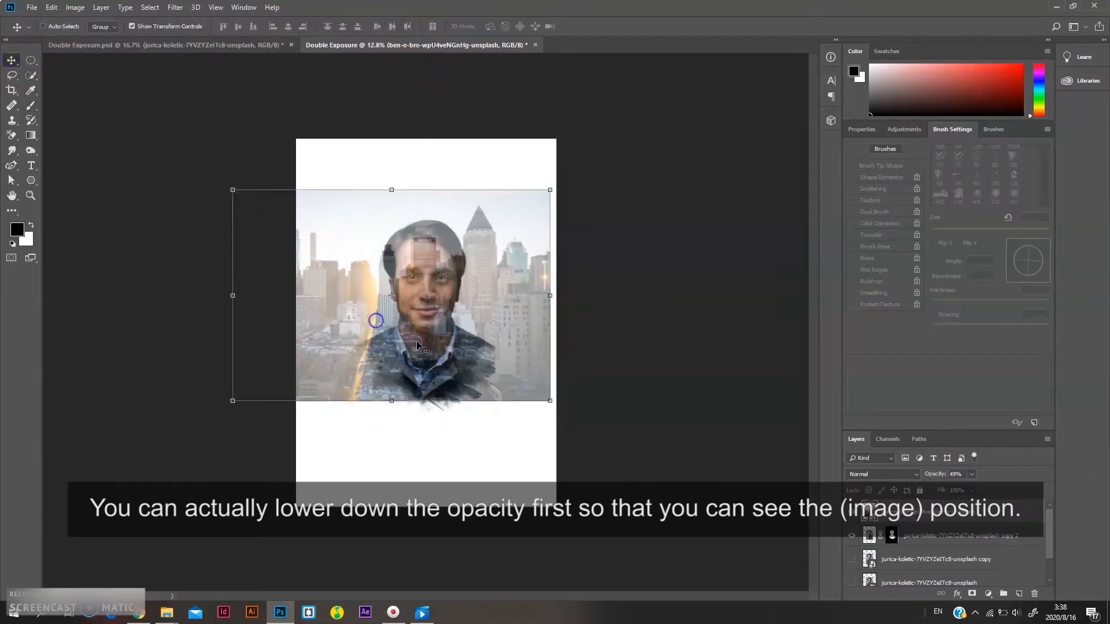
left_click_drag(547, 401, 595, 434)
left_click_drag(511, 371, 469, 375)
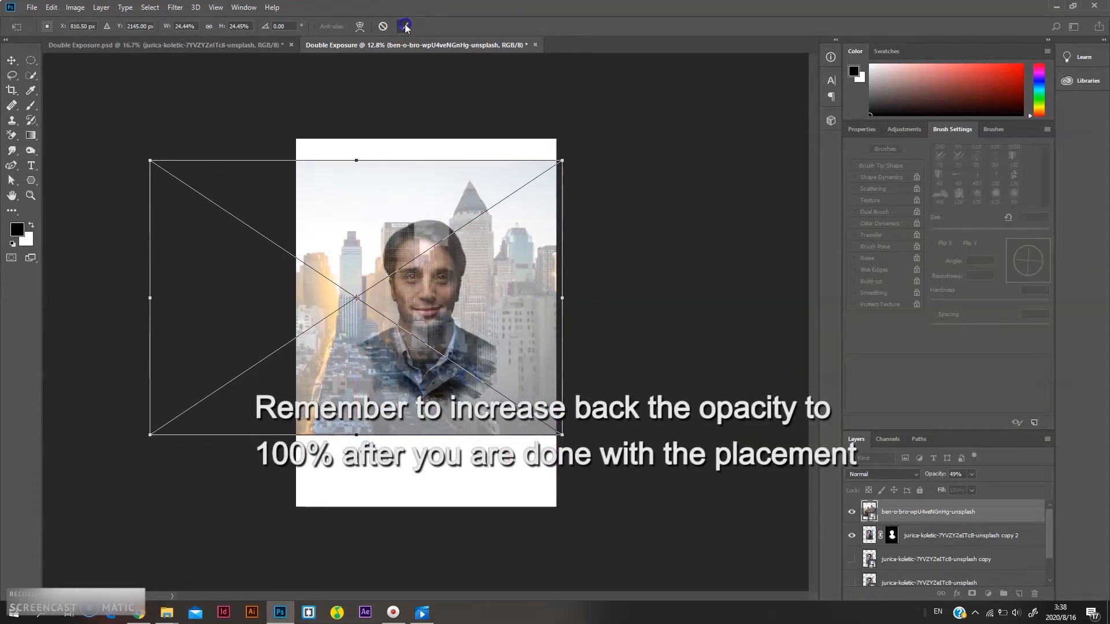
left_click(405, 26)
Restore the cityscape layer's opacity to 100% and create a clipping mask onto the portrait layer
left_click(972, 475)
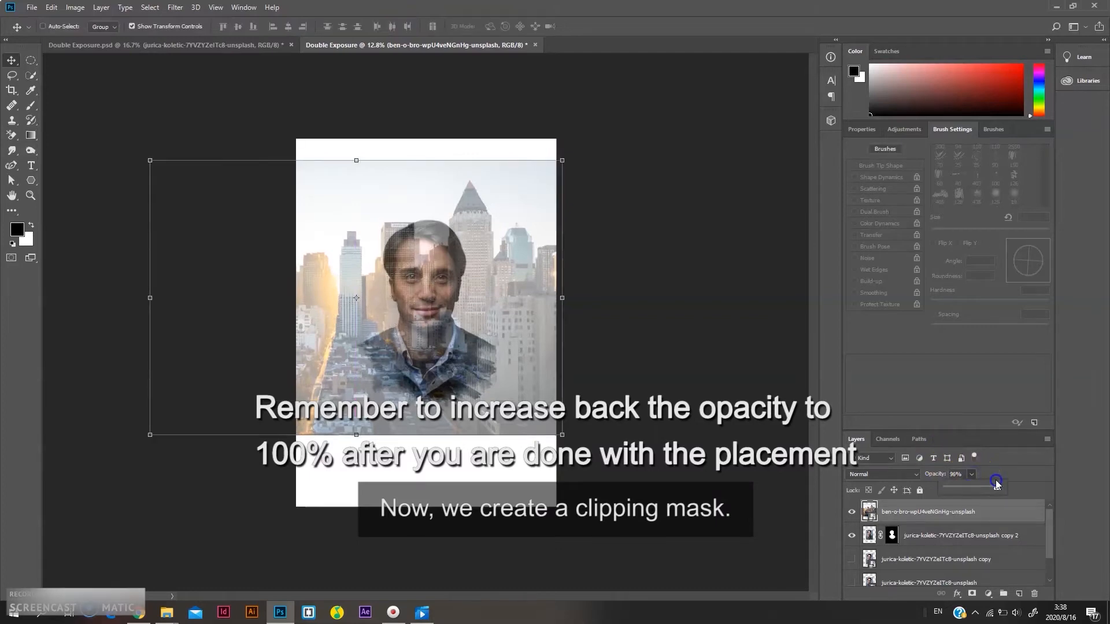
left_click_drag(996, 484, 1013, 483)
right_click(946, 502)
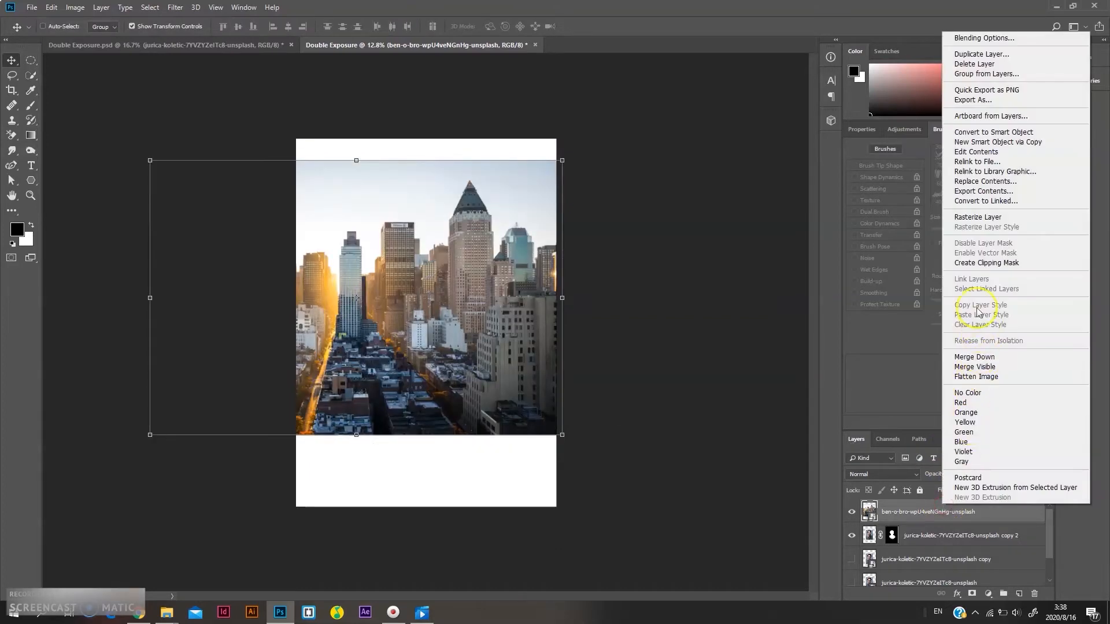
left_click(986, 263)
Add a layer mask to the cityscape layer and switch to the Brush tool with black as foreground colour
left_click(973, 595)
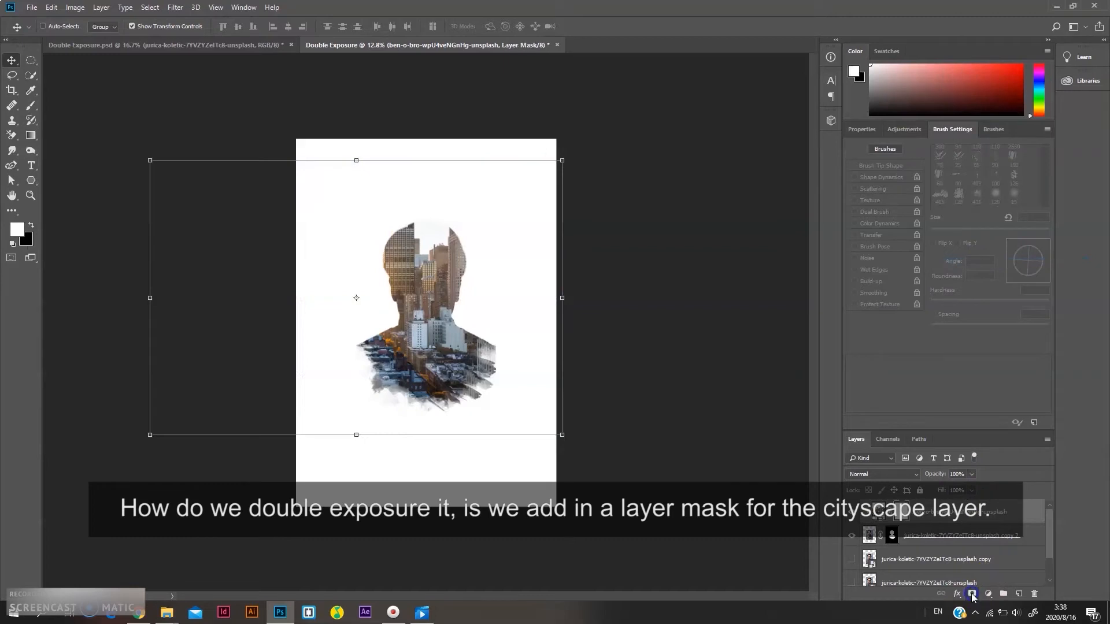
left_click(1005, 566)
left_click(30, 104)
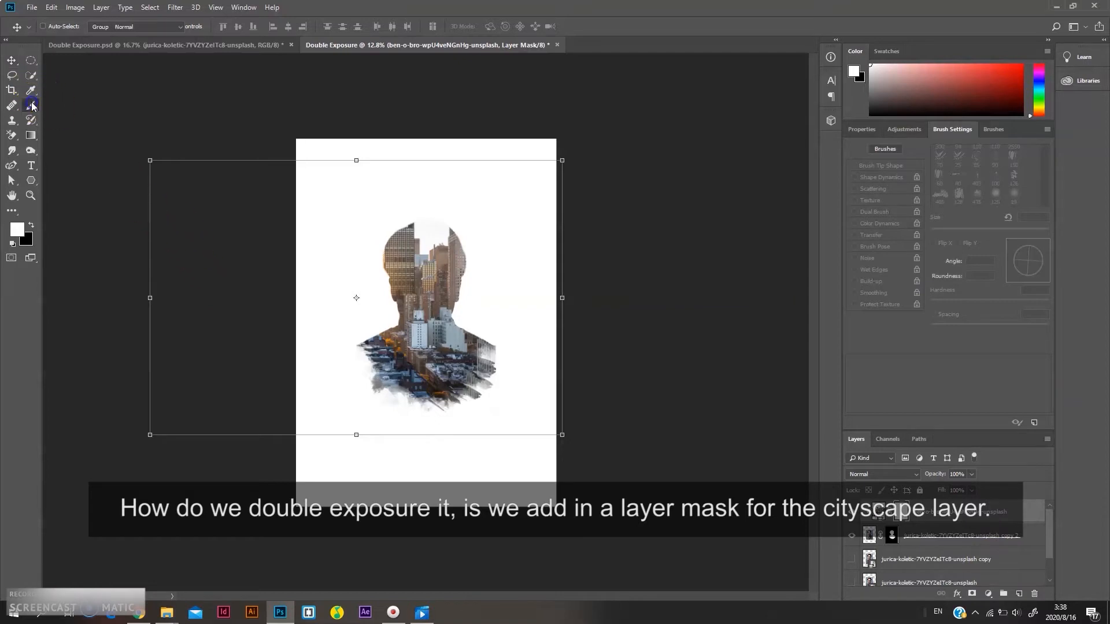
left_click(31, 225)
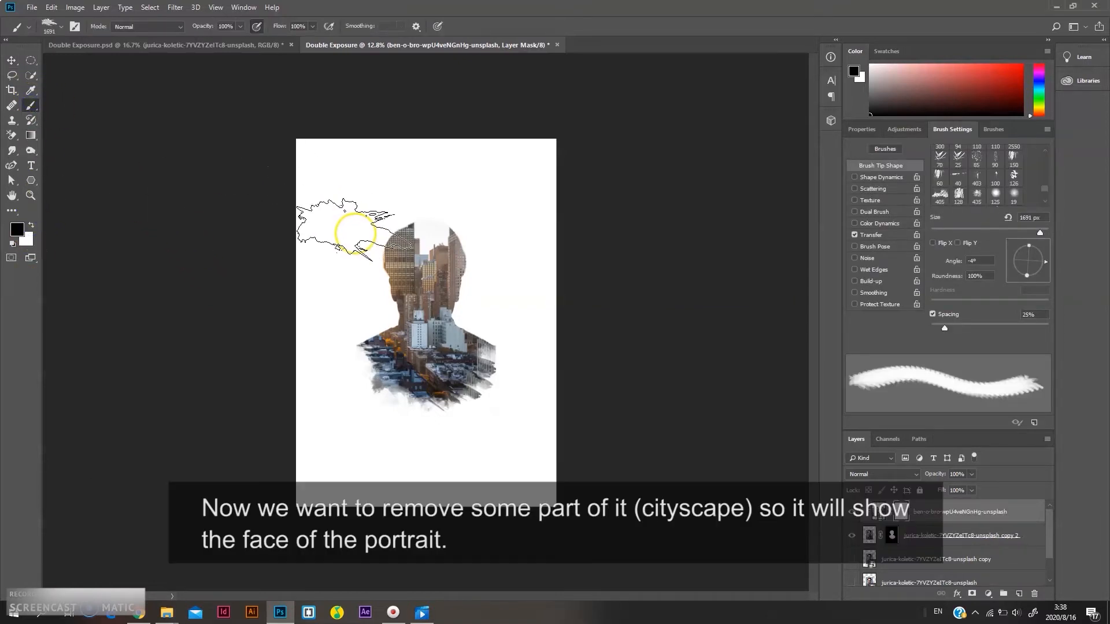
Paint black on the cityscape mask with a smaller Soft Round brush at 38% opacity to reveal the portrait's face
left_click(61, 26)
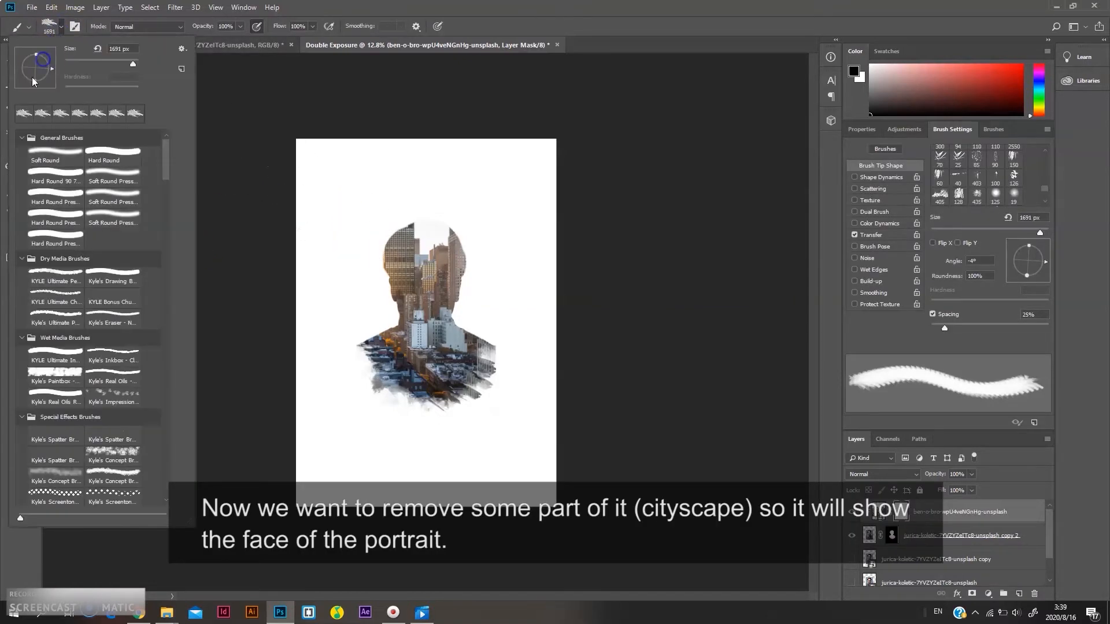
left_click(46, 153)
key("Return")
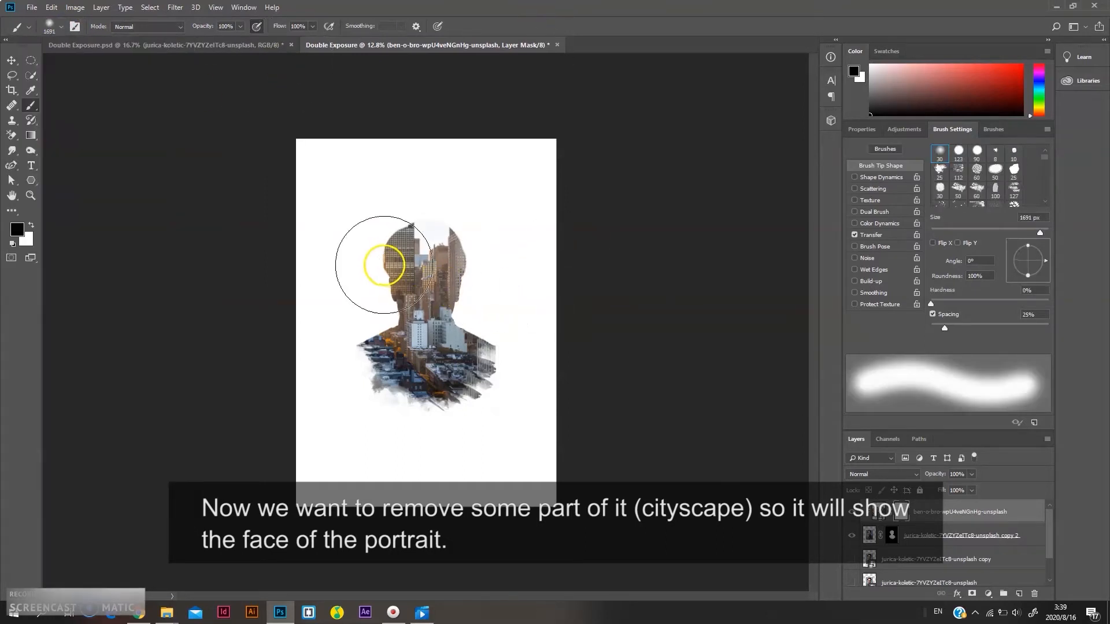
key("bracketleft")
key("bracketleft")
key("bracketleft")
key("bracketleft")
left_click(240, 27)
left_click(208, 37)
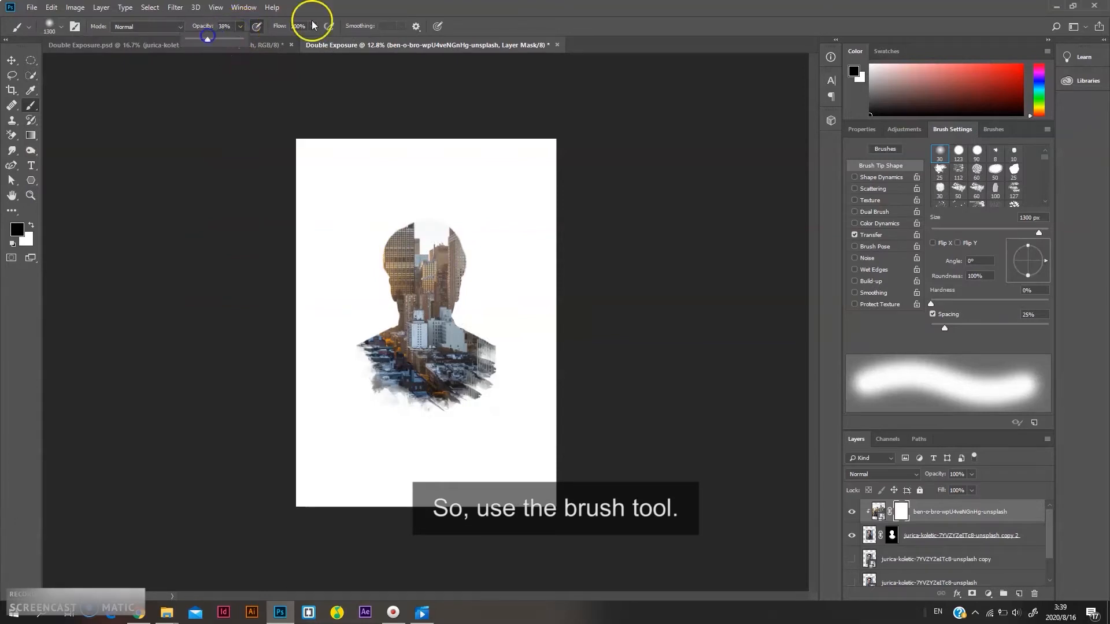
key("bracketleft")
key("bracketleft")
mouse_move(413, 281)
left_mouse_down()
mouse_move(383, 273)
mouse_move(364, 228)
mouse_move(372, 195)
mouse_move(410, 198)
mouse_move(387, 255)
mouse_move(389, 286)
mouse_move(414, 287)
left_mouse_up()
scroll(406, 295, "up", 2)
scroll(400, 318, "down", 2)
mouse_move(395, 329)
left_mouse_down()
mouse_move(398, 366)
mouse_move(406, 283)
mouse_move(414, 362)
left_mouse_up()
left_click(404, 283)
Lower the brush opacity to 21% and paint more of the face and hair free of the cityscape
key("bracketleft")
left_click(240, 26)
left_click(444, 281)
left_click(429, 278)
key("bracketright")
key("bracketright")
key("bracketright")
left_click(447, 264)
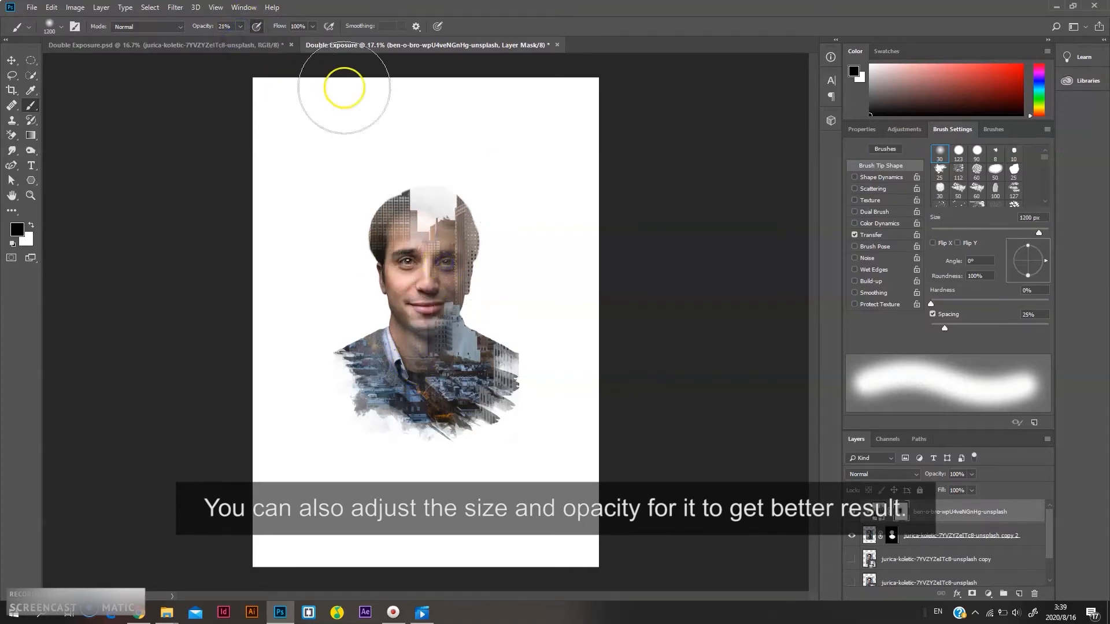
Paint white to restore some cityscape near the head, then paint black again over the top of the head
key("x")
left_click(447, 260)
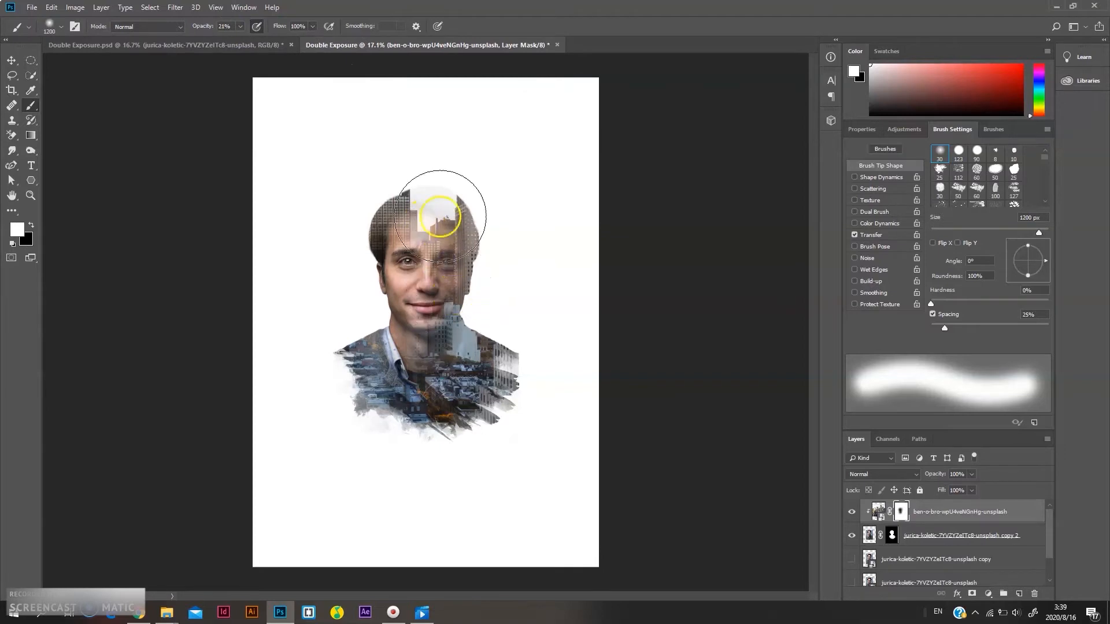
key("ctrl+minus")
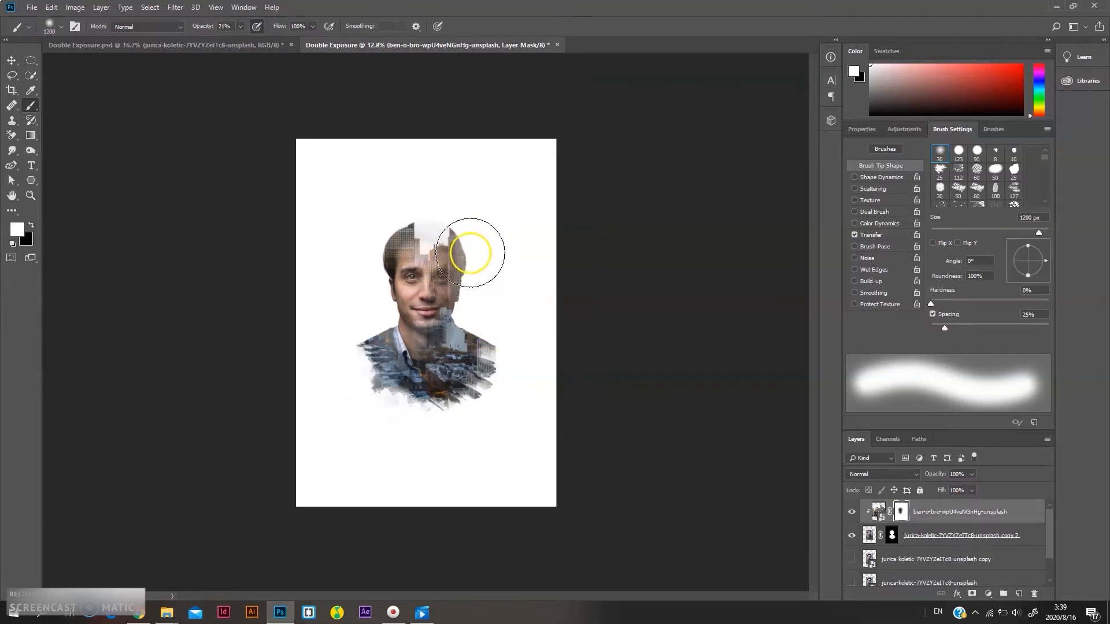
key("ctrl+plus")
key("x")
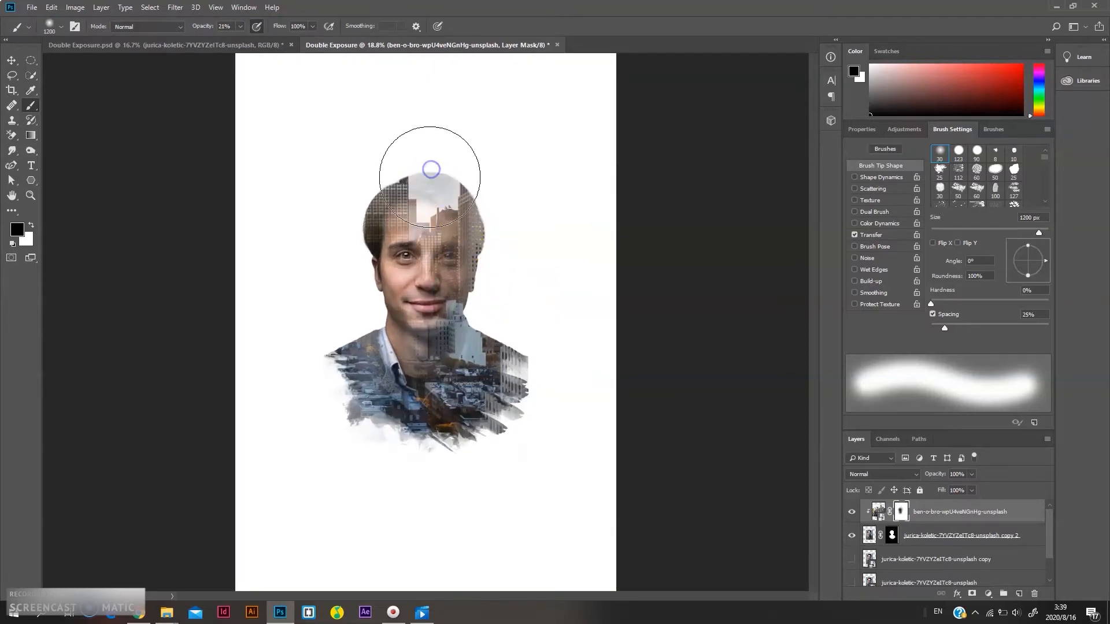
mouse_move(429, 176)
left_mouse_down()
mouse_move(399, 171)
mouse_move(369, 227)
left_mouse_up()
scroll(461, 346, "down", 3)
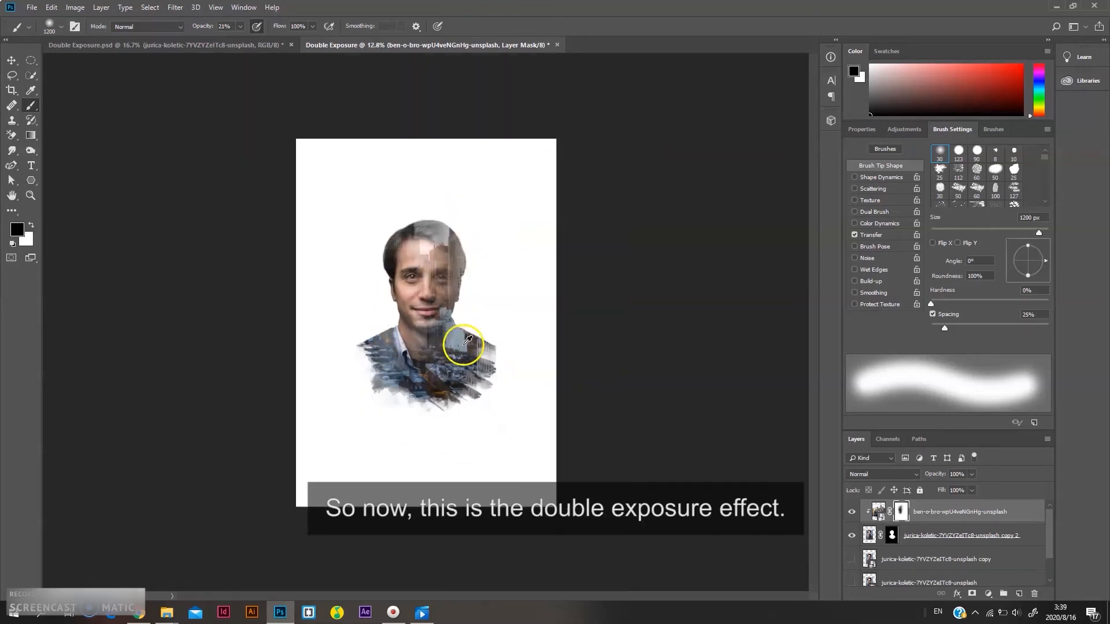
scroll(513, 377, "up", 1)
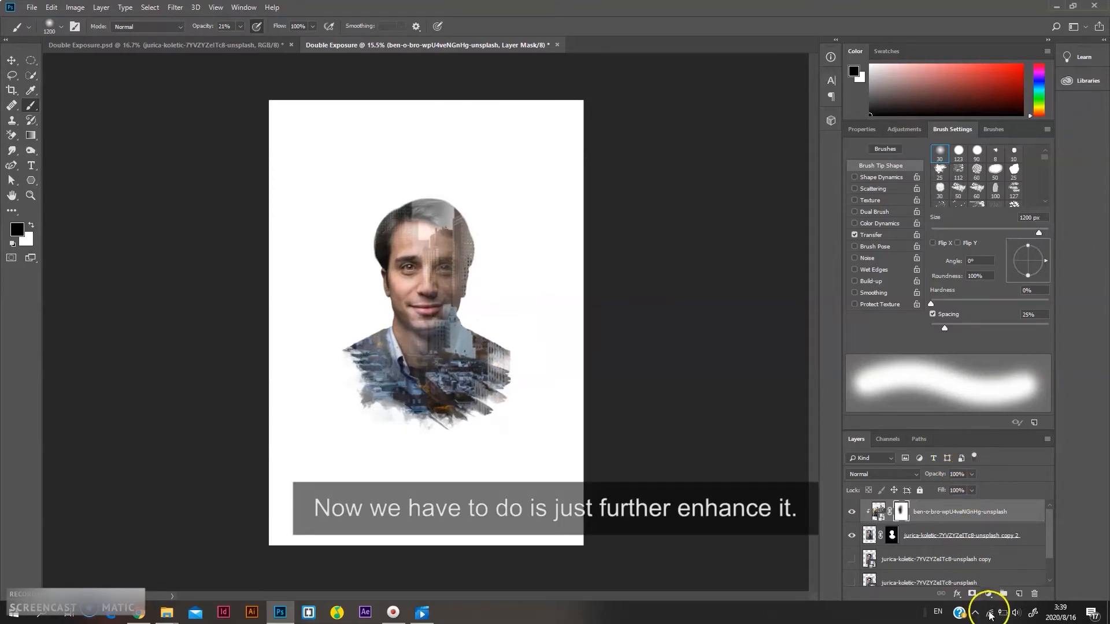
Add a Brightness/Contrast adjustment clipped to the cityscape layer with brightness 20 and contrast 12
left_click(990, 594)
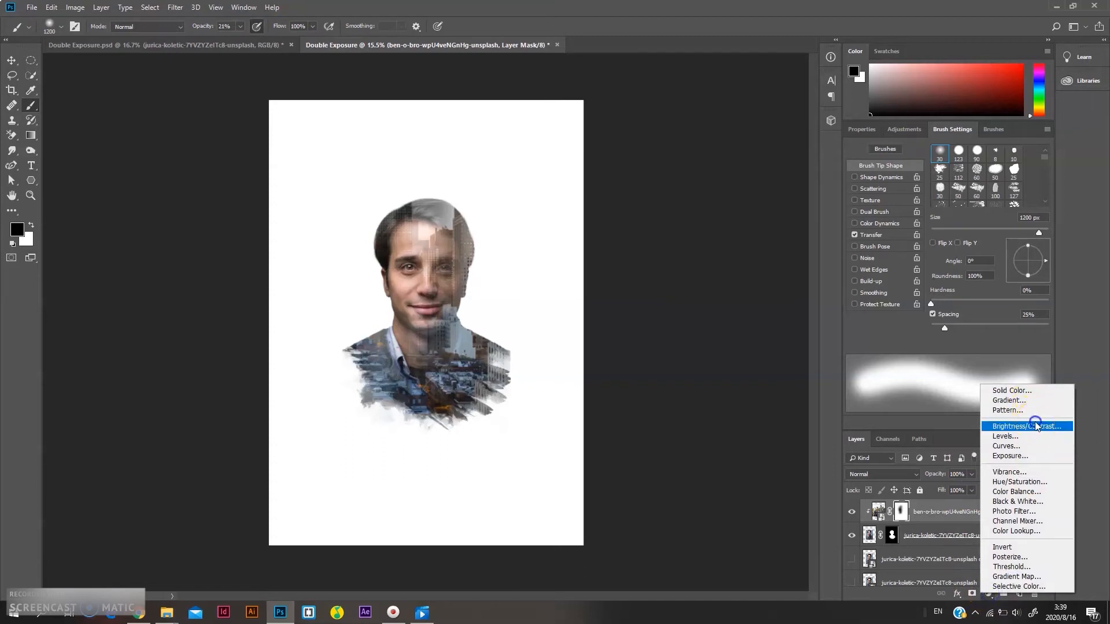
left_click(1034, 427)
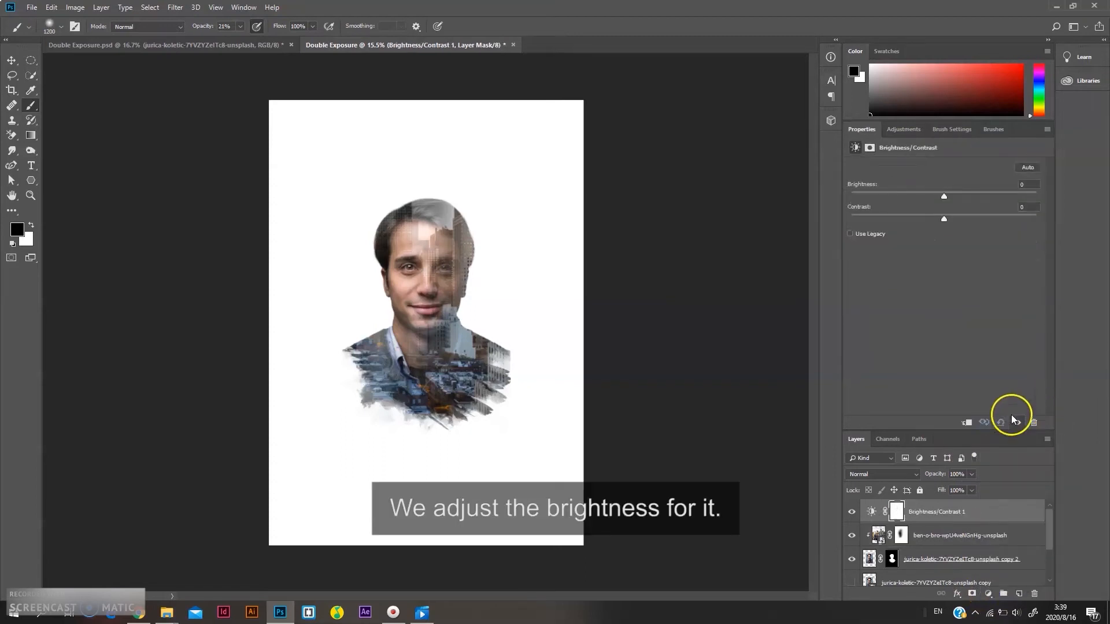
left_click(958, 230)
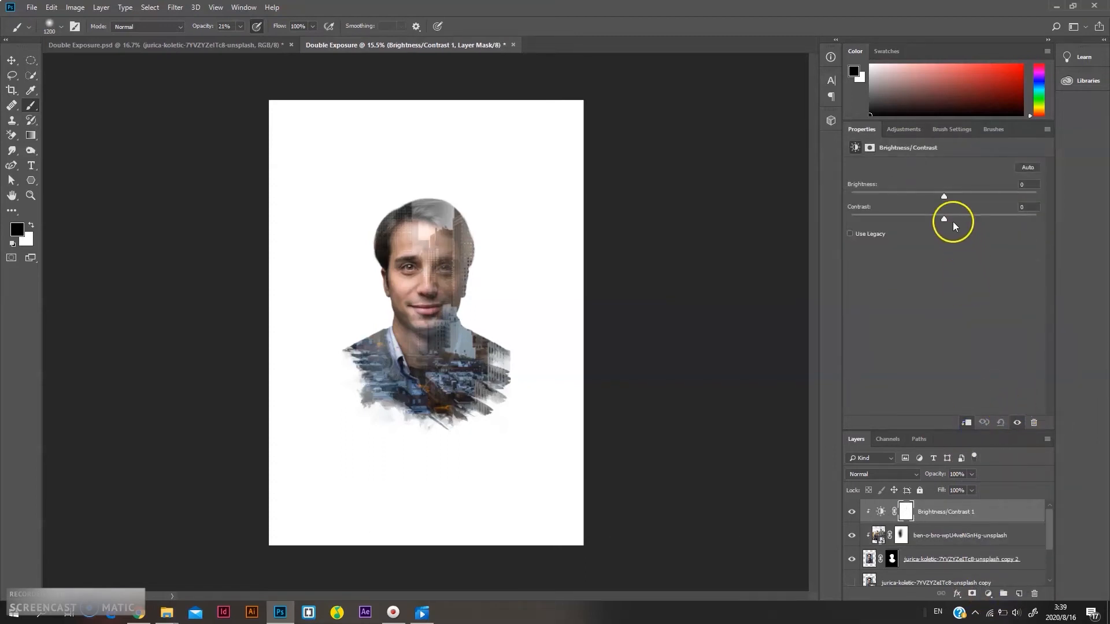
left_click_drag(944, 196, 952, 195)
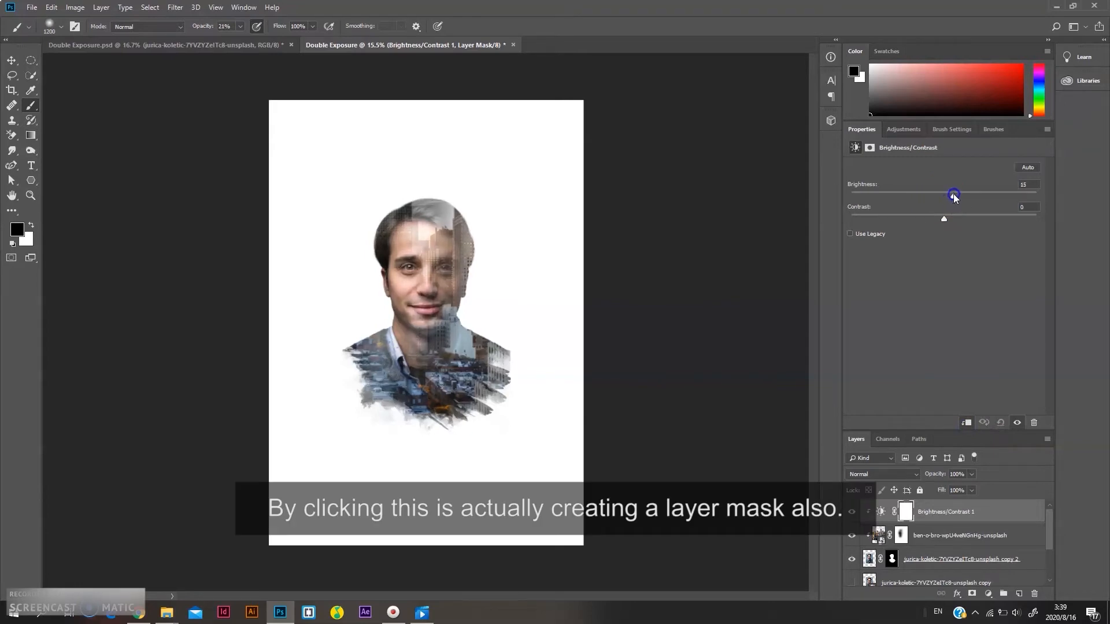
left_click_drag(945, 218, 958, 222)
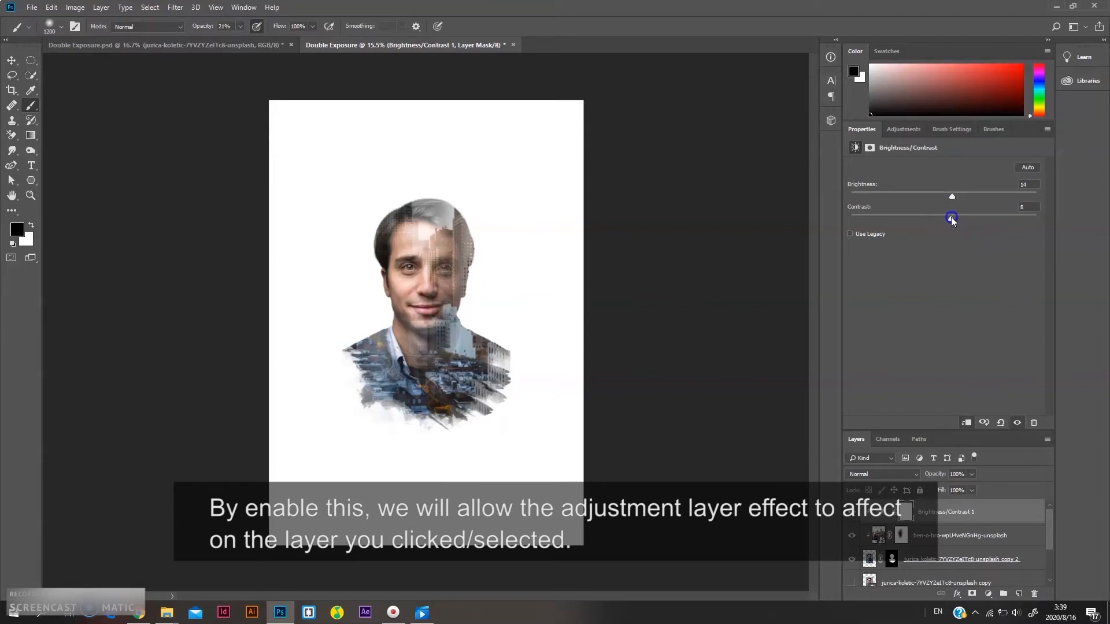
left_click(967, 423)
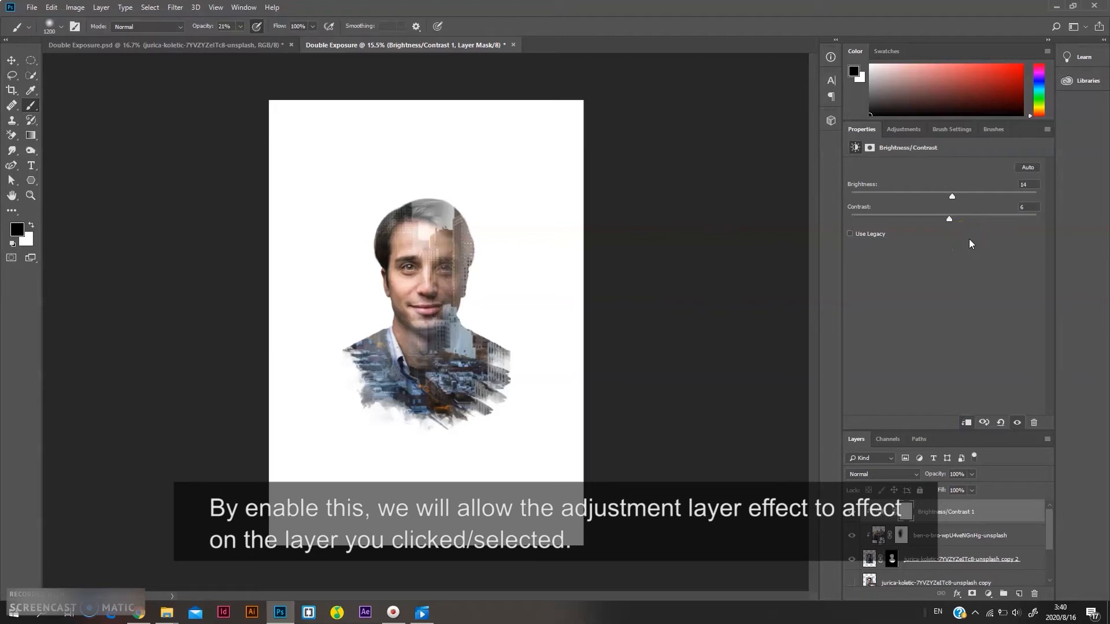
left_click_drag(958, 200, 956, 214)
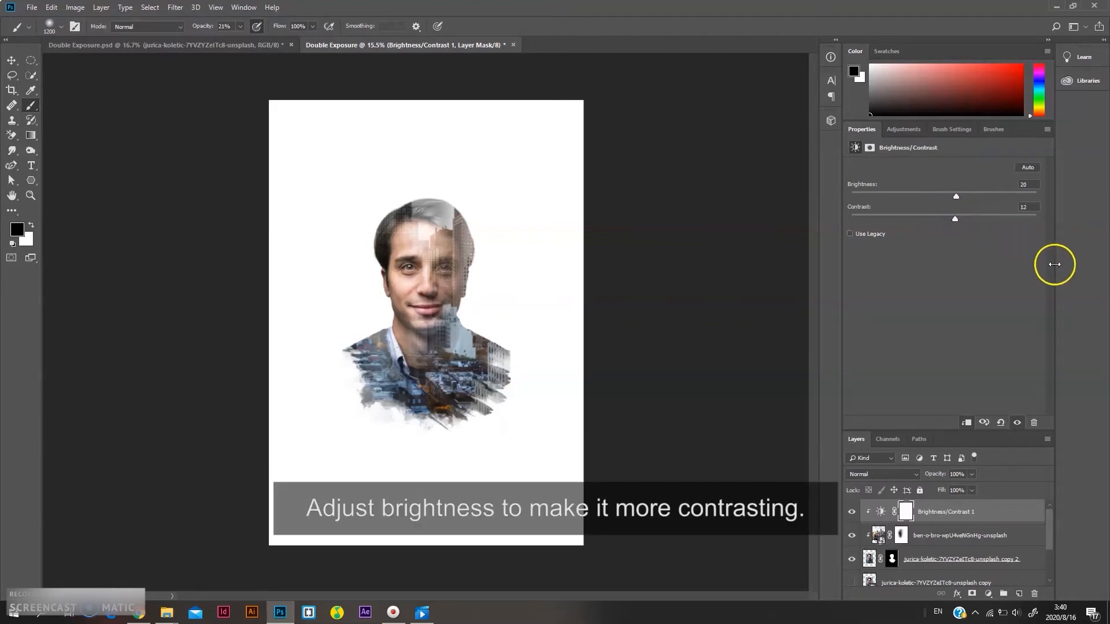
Add a Gradient Fill layer and browse the preset gradients, choosing a brown-to-yellow one
left_click(989, 594)
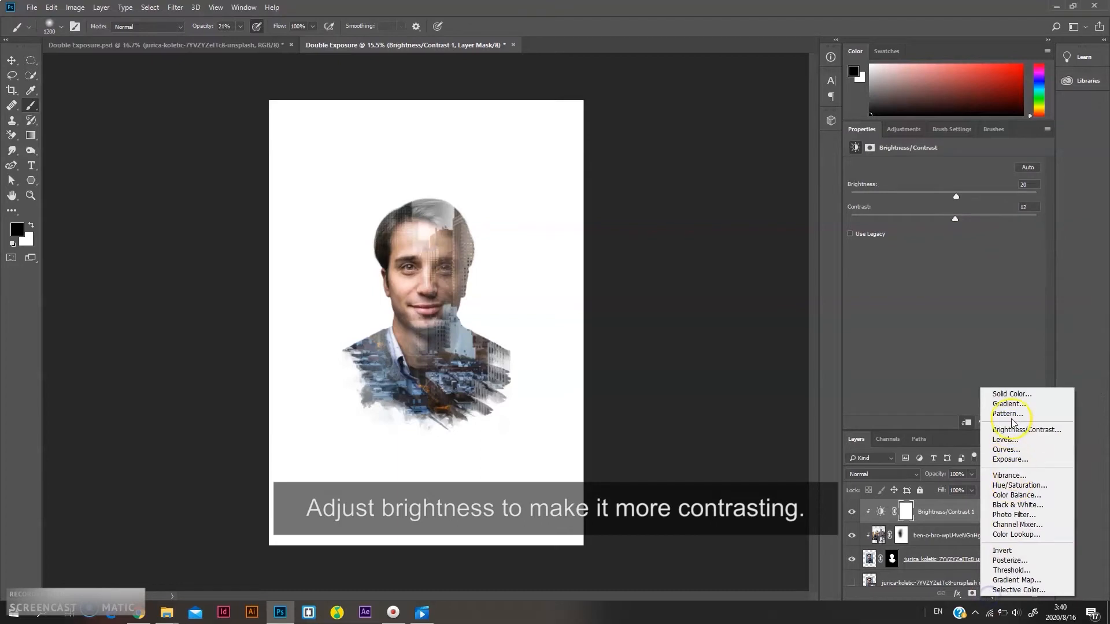
left_click(1009, 403)
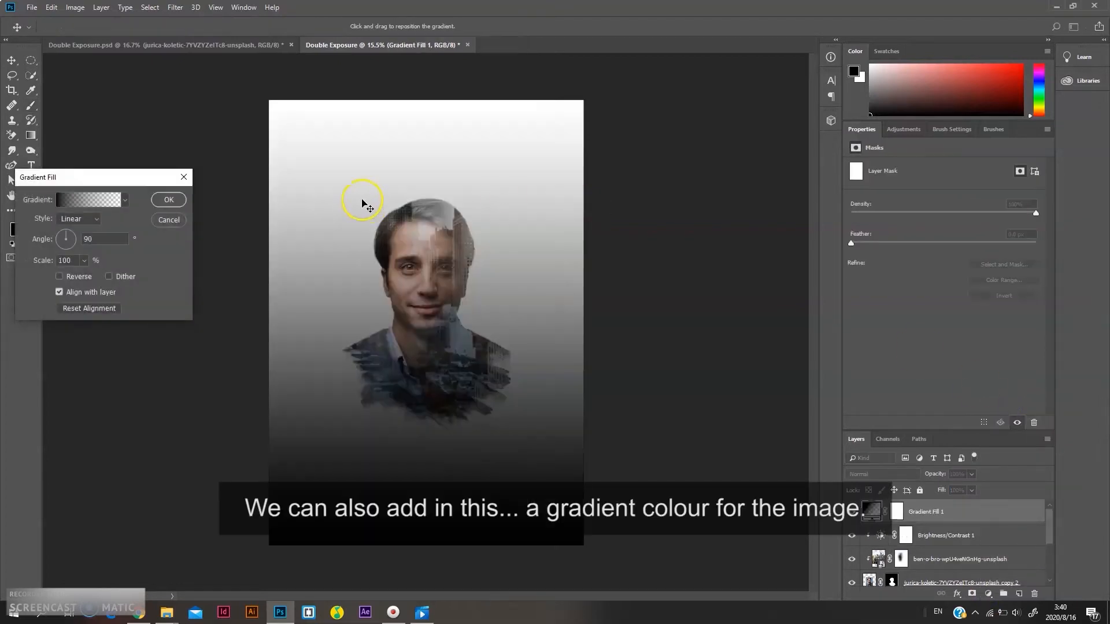
left_click(127, 199)
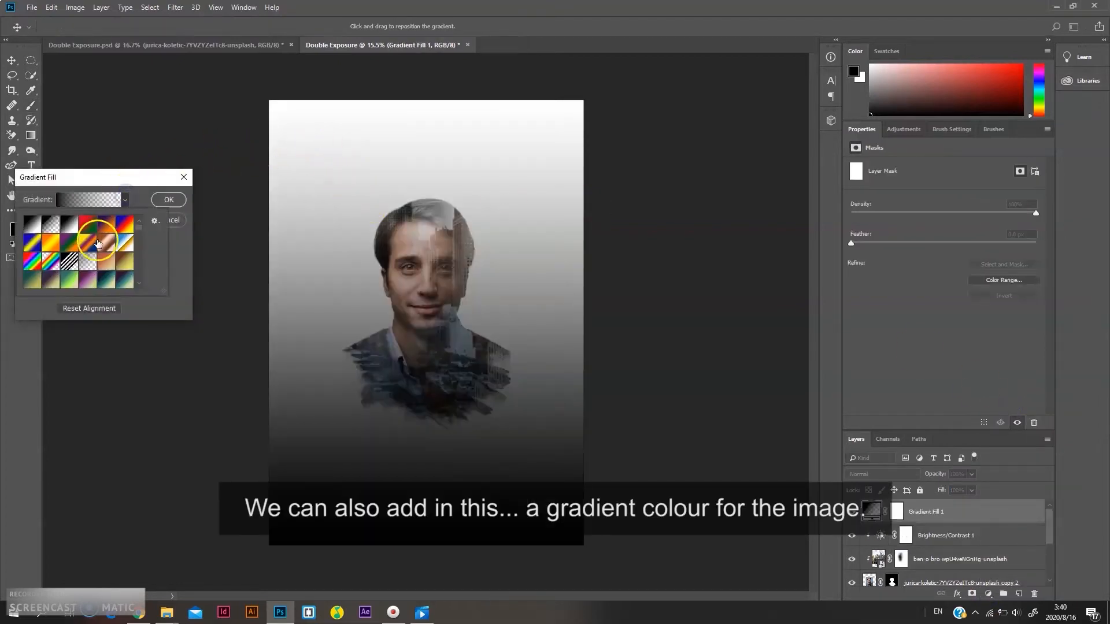
left_click(103, 262)
scroll(106, 260, "down", 4)
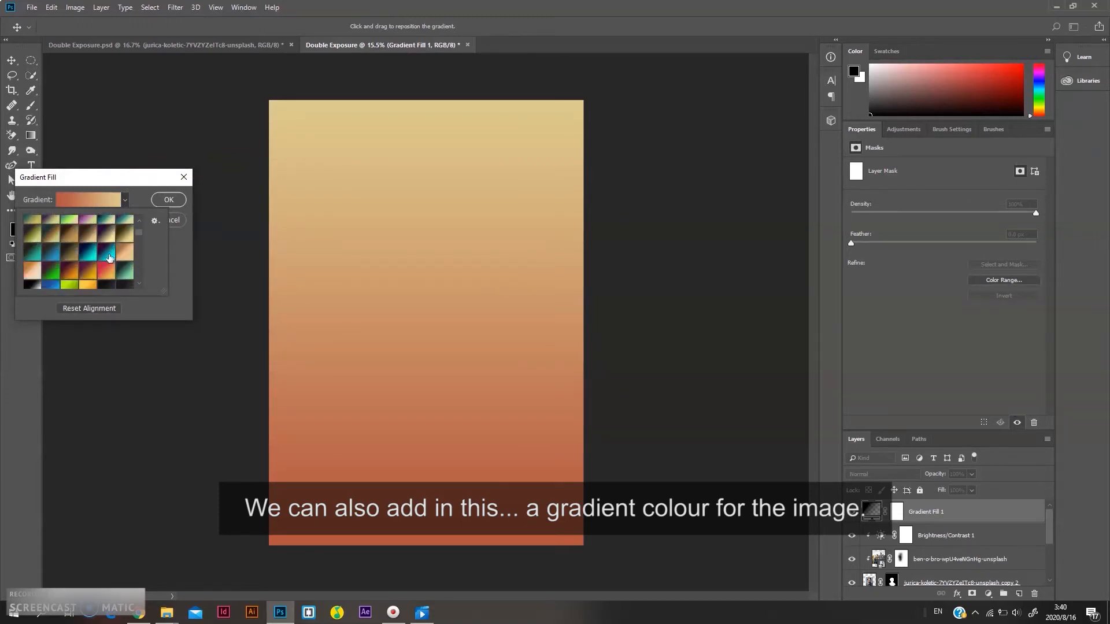
left_click(112, 267)
scroll(84, 275, "down", 2)
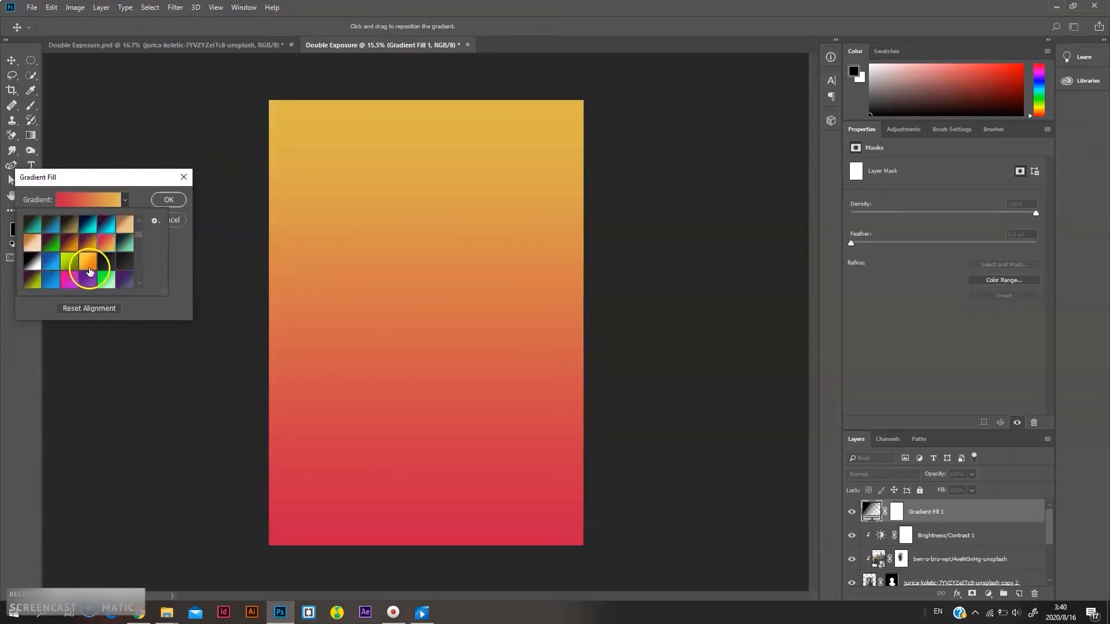
left_click(89, 264)
scroll(90, 266, "up", 5)
left_click(110, 264)
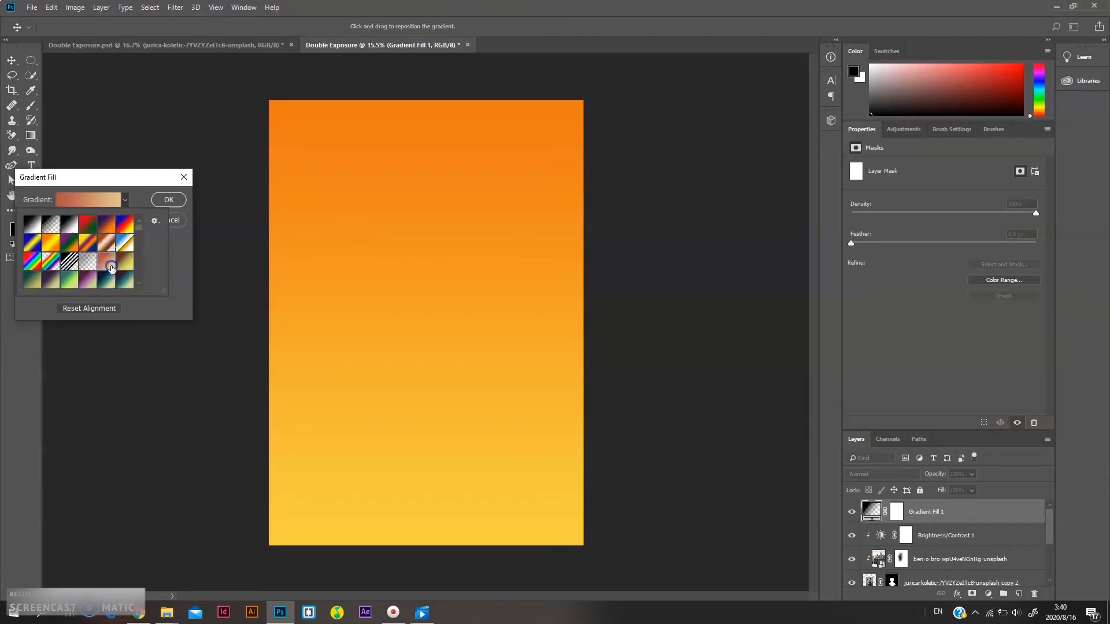
scroll(79, 255, "down", 4)
scroll(78, 255, "down", 4)
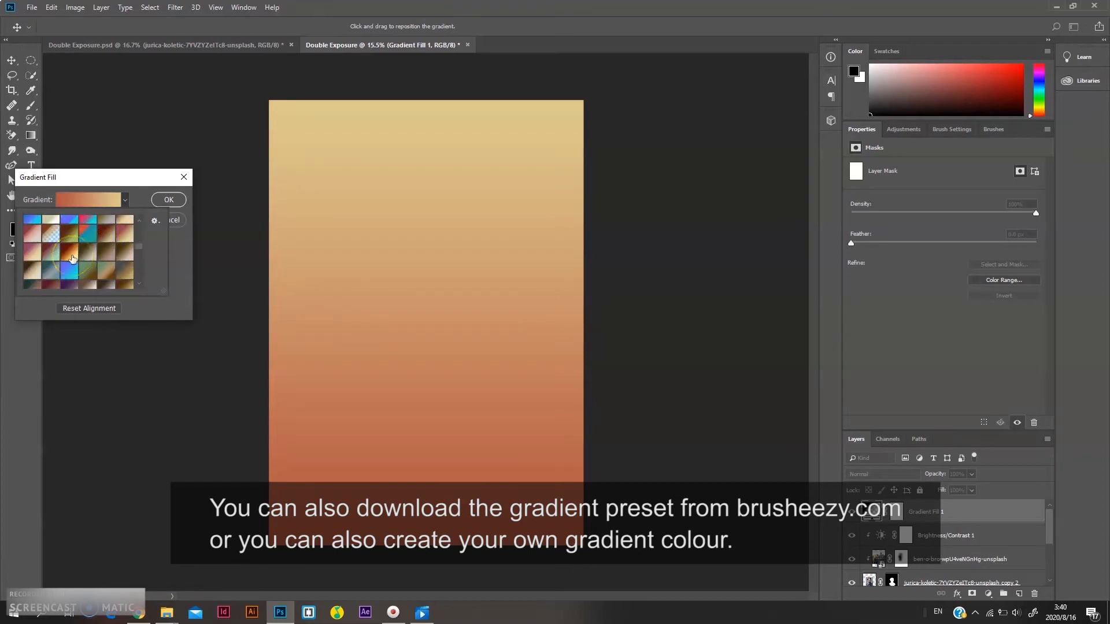
left_click(70, 255)
scroll(72, 257, "up", 4)
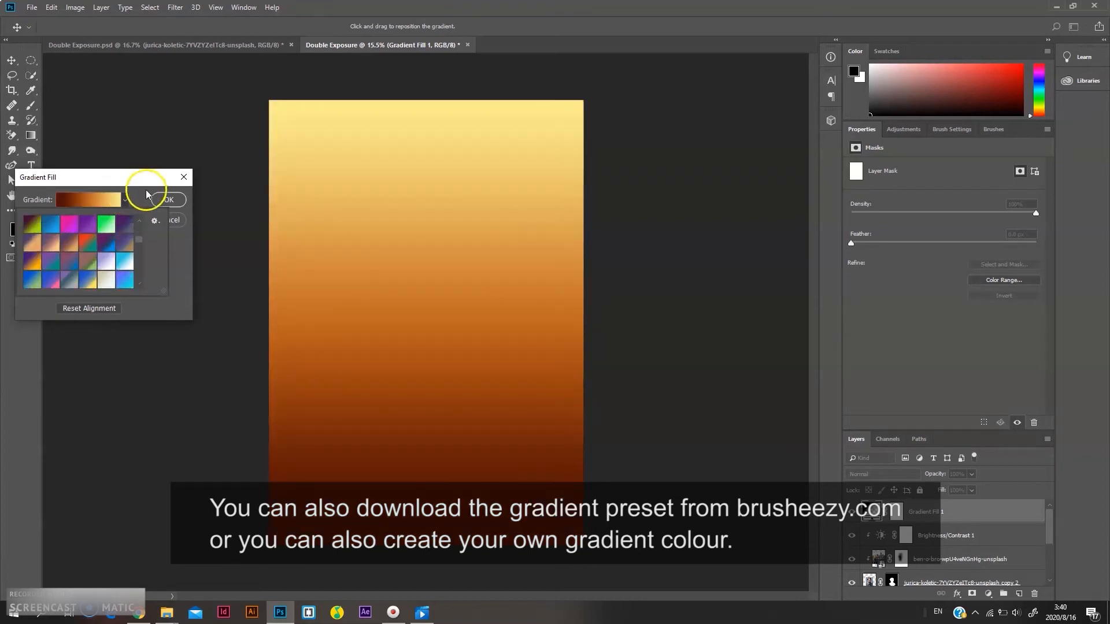
Open the gradient editor, move a colour stop to the left end and set its colour to #ddb23e
left_click(126, 199)
left_click(111, 203)
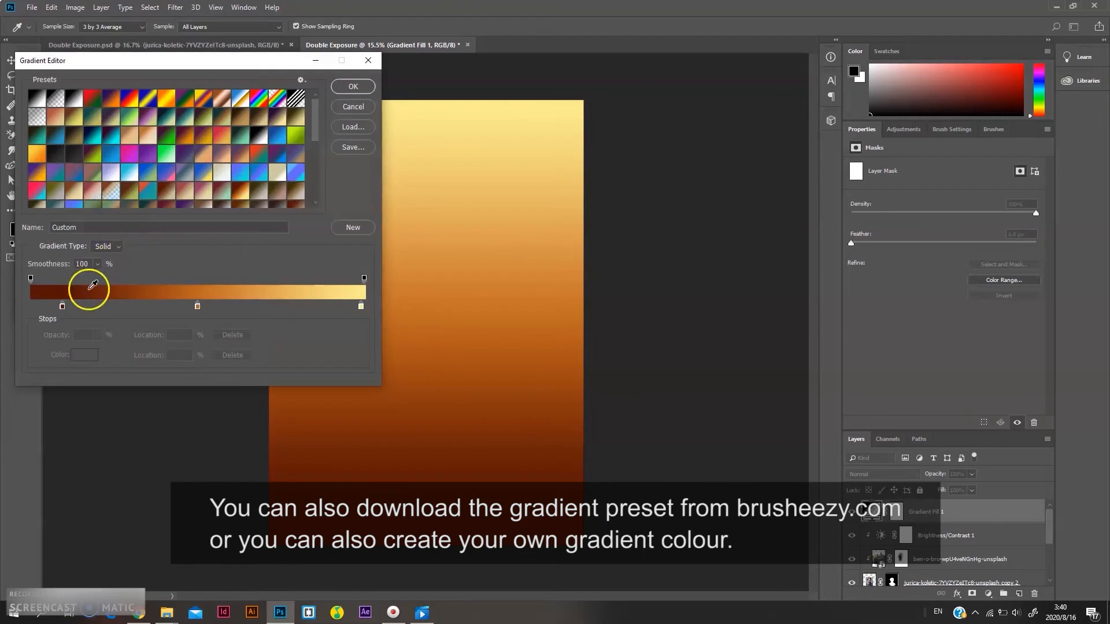
left_click_drag(62, 306, 34, 308)
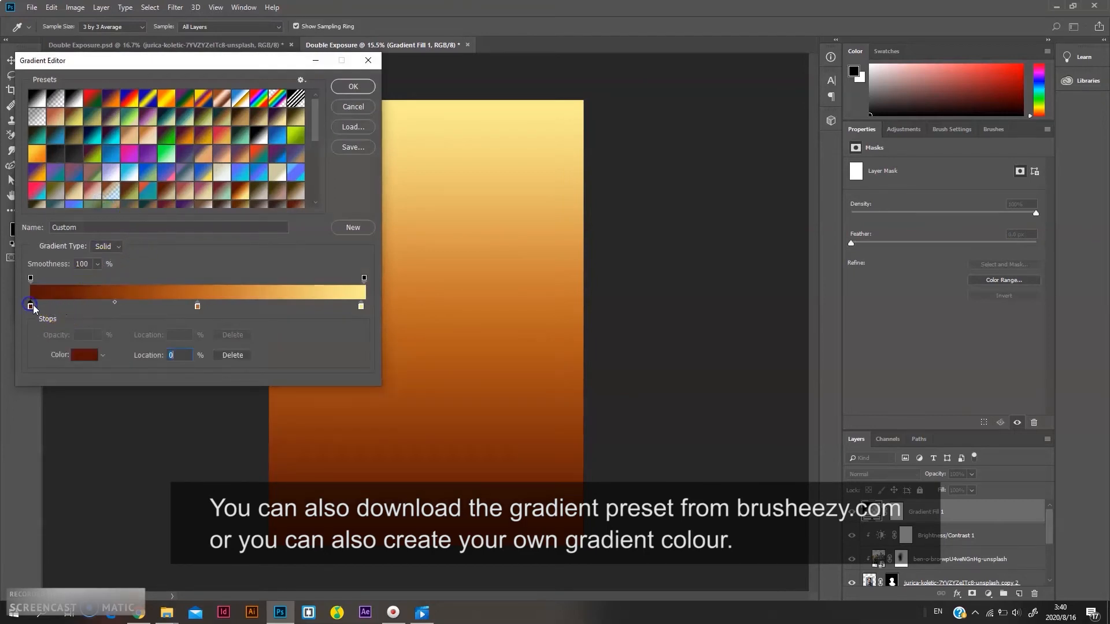
double_click(31, 307)
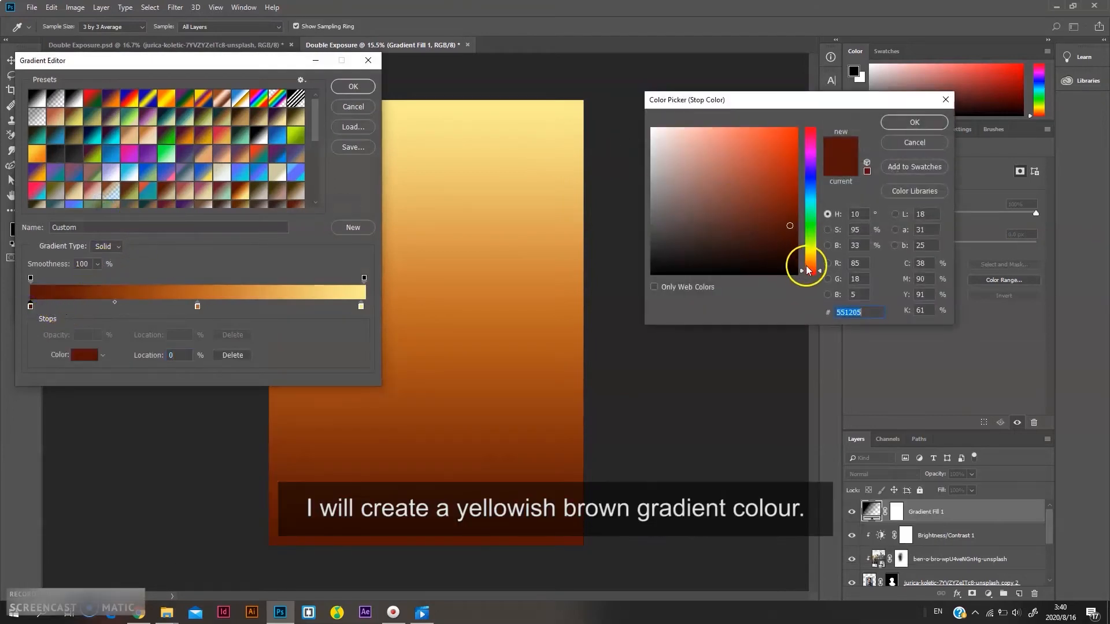
left_click_drag(806, 264, 811, 259)
left_click_drag(764, 202, 758, 147)
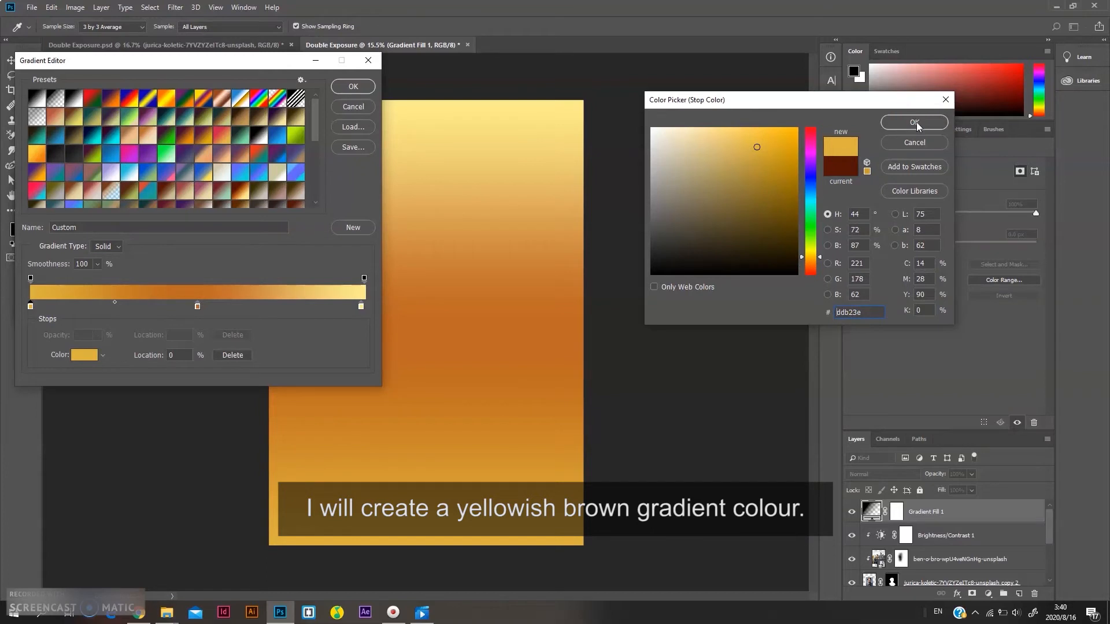
left_click(915, 122)
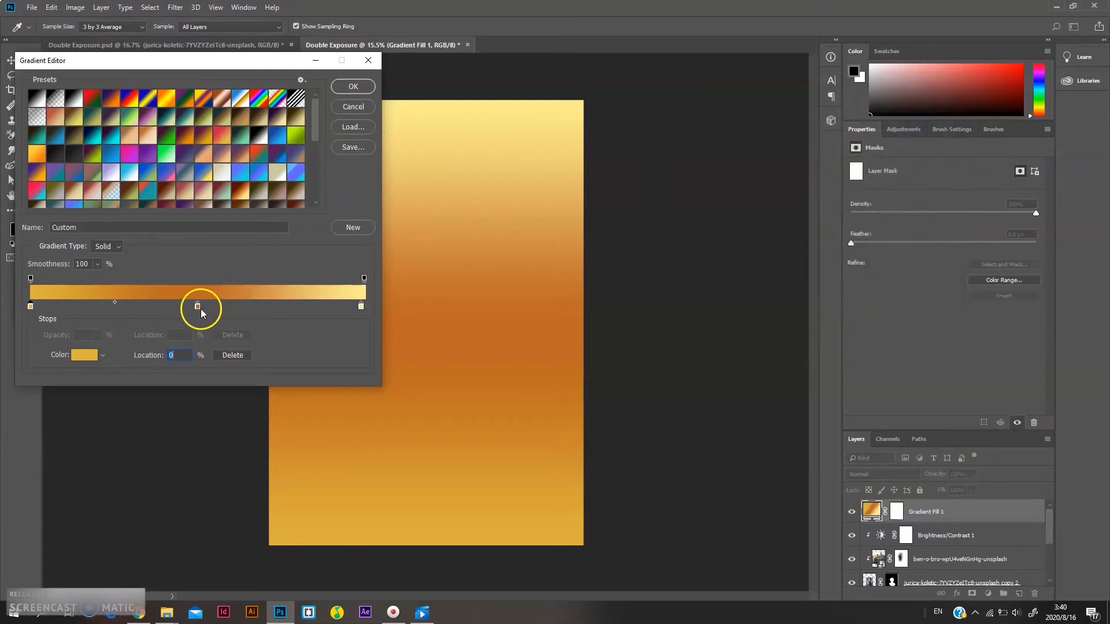
Remove the middle colour stop from the gradient and set the left stop's colour to #e1ae34
left_click_drag(198, 307, 254, 295)
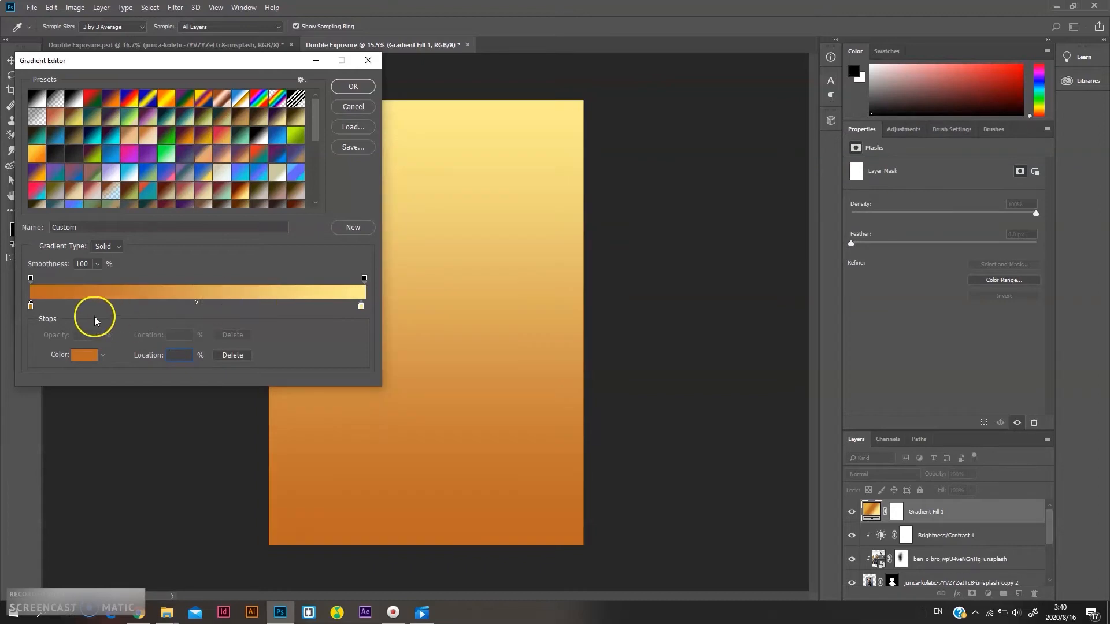
left_click(30, 307)
double_click(31, 306)
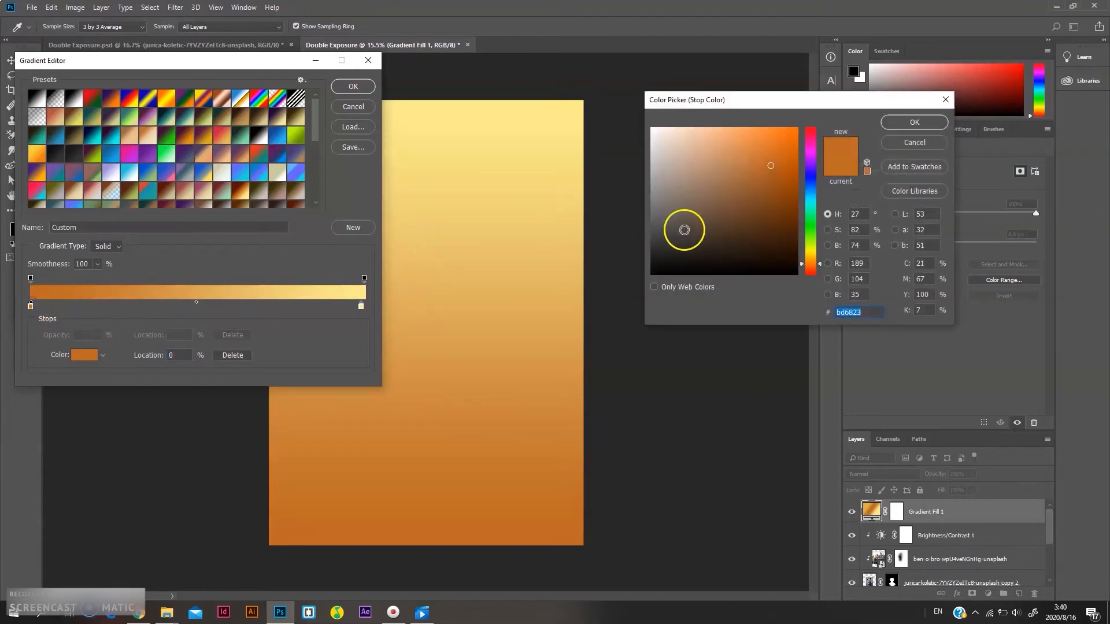
left_click(809, 255)
left_click_drag(809, 256, 808, 258)
mouse_move(766, 174)
left_mouse_down()
mouse_move(764, 145)
mouse_move(790, 139)
left_mouse_up()
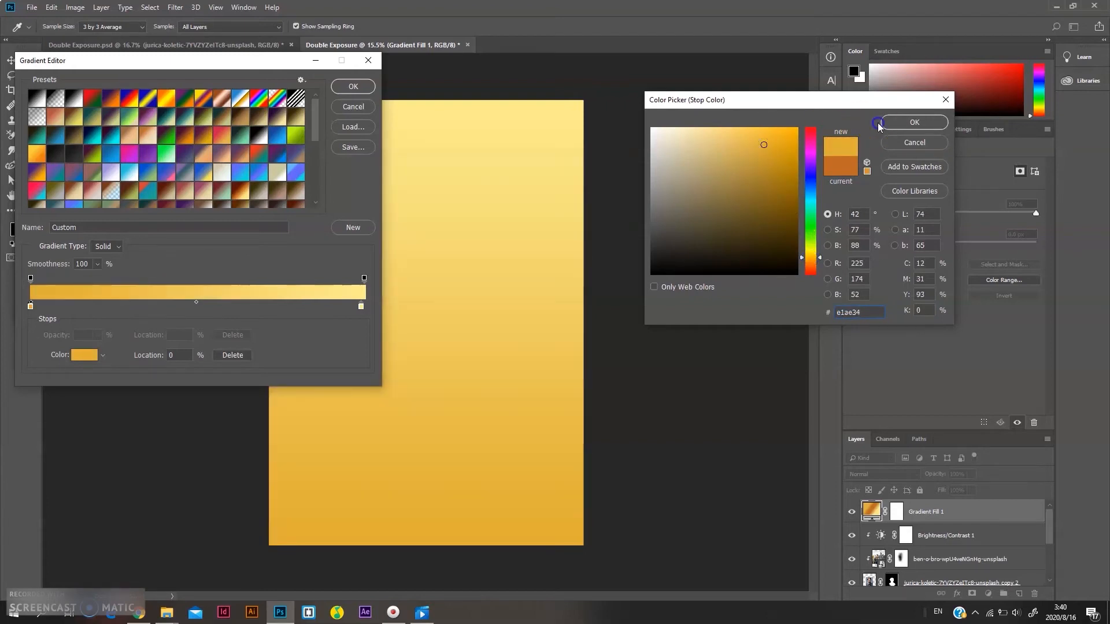
left_click(910, 122)
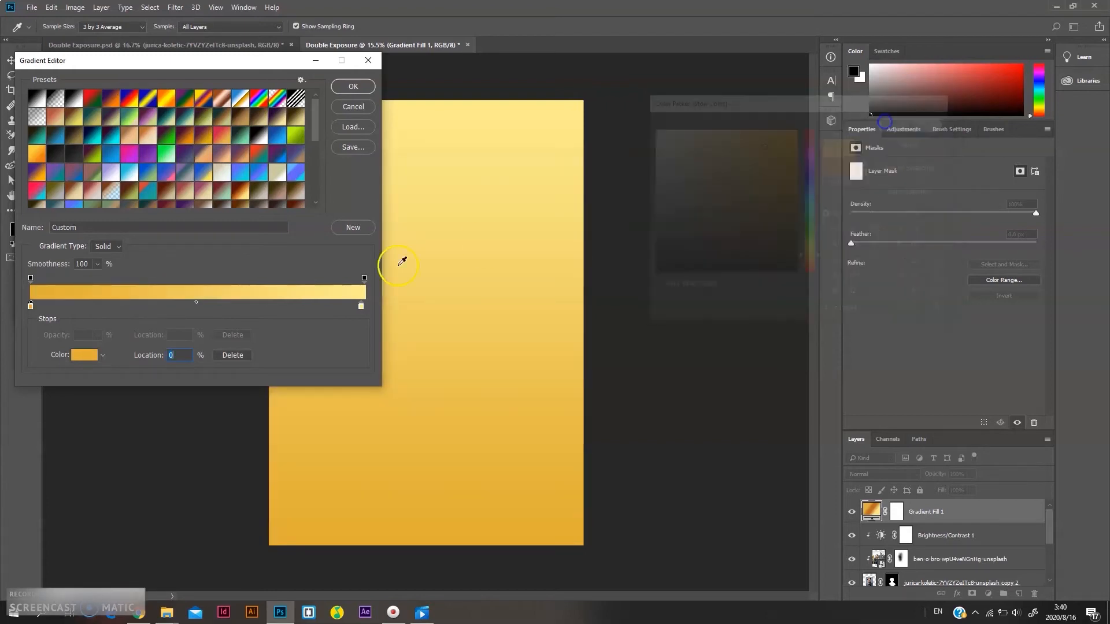
Set the right colour stop of the gradient to dark brown #5c3c1f
double_click(362, 307)
left_click_drag(666, 239, 763, 237)
left_click(810, 263)
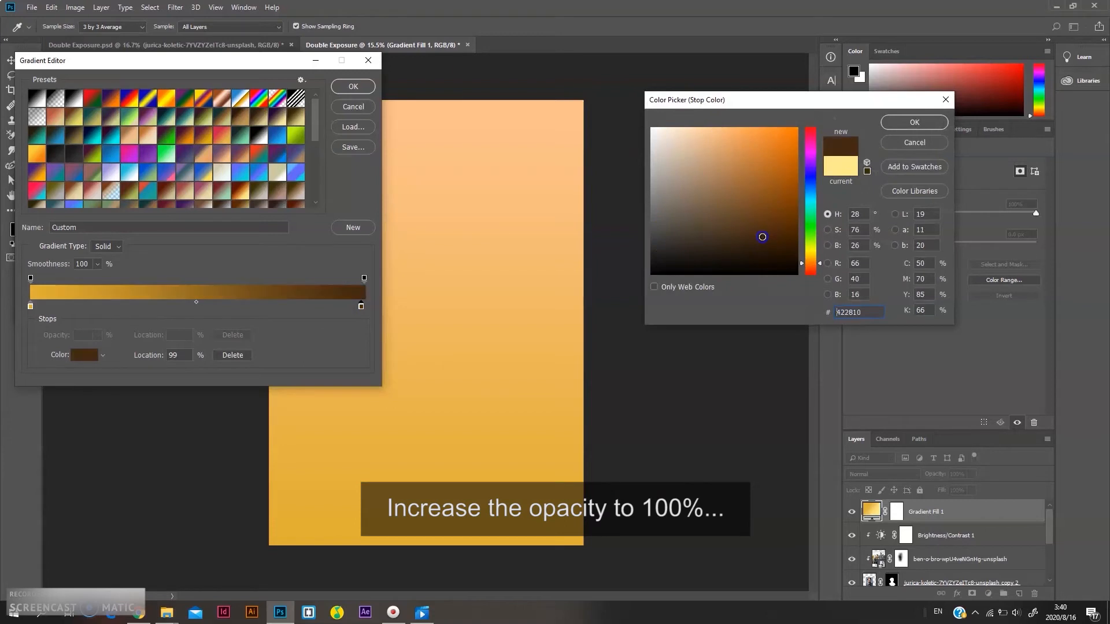
left_click(914, 122)
Set both opacity stops of the gradient to 100% and close the gradient editor
left_click(30, 278)
left_click(364, 279)
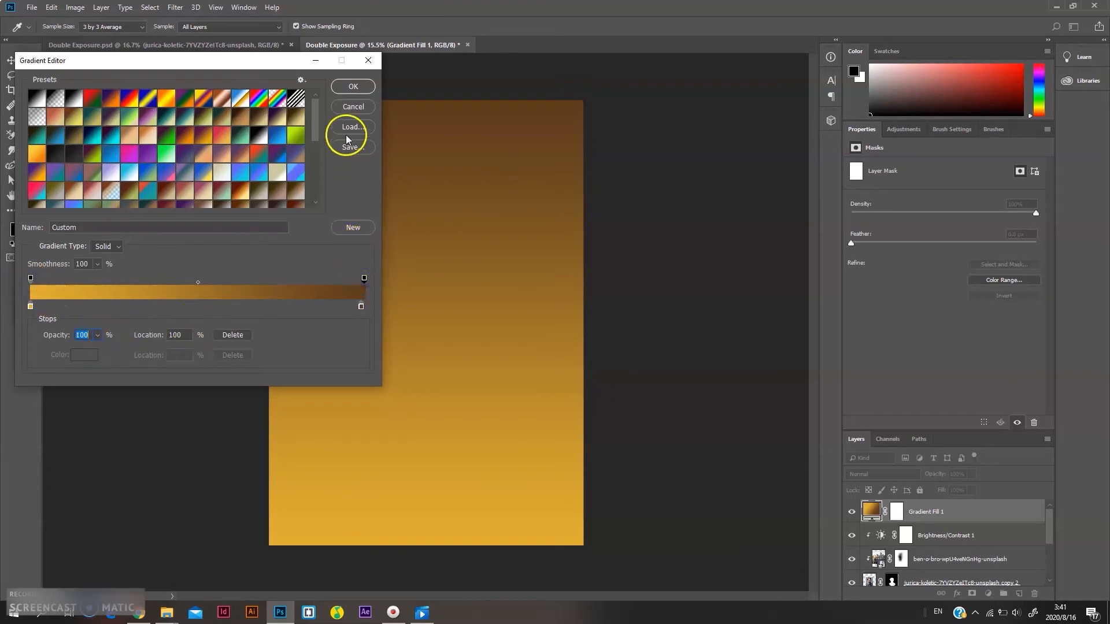
left_click(353, 87)
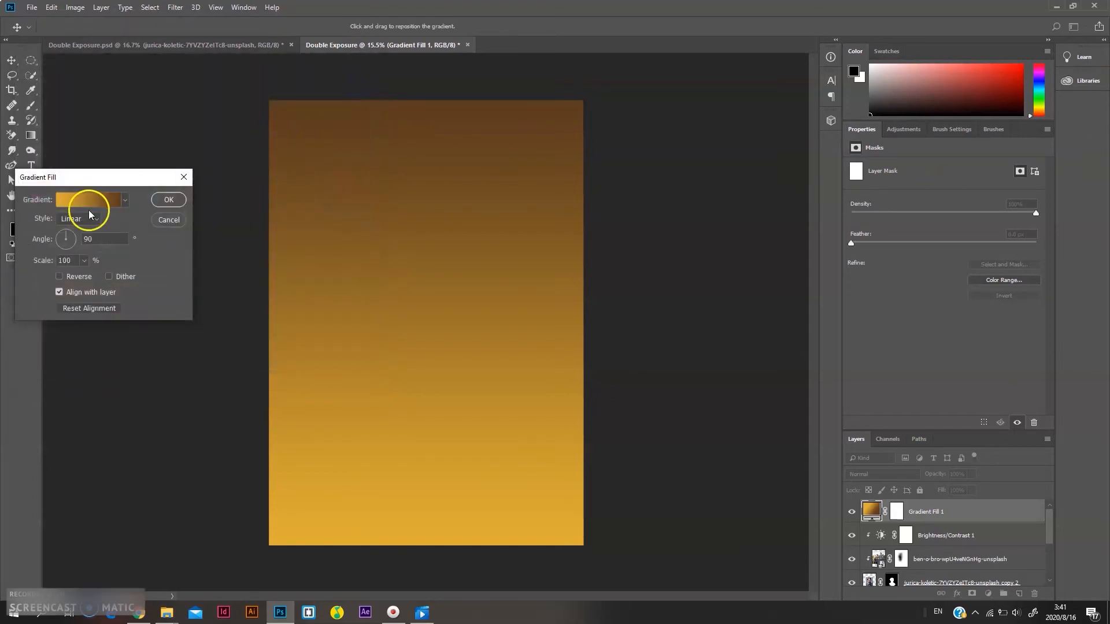
Reverse the gradient fill, confirm it, and clip the Gradient Fill layer to the layers below as a clipping mask
left_click(73, 284)
left_click(164, 201)
right_click(921, 515)
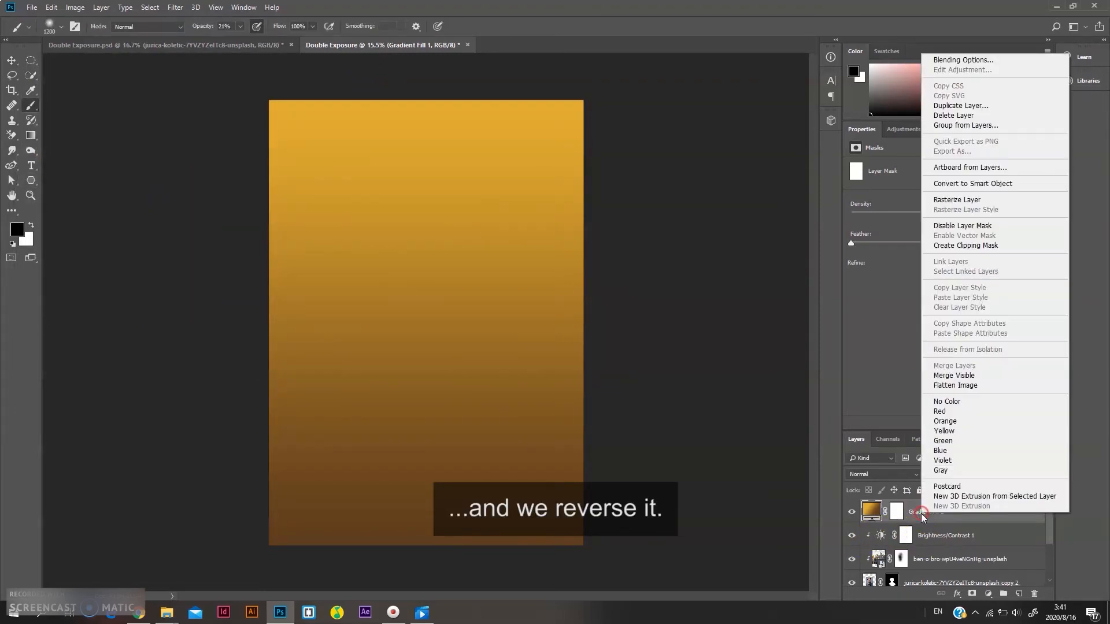
left_click(980, 245)
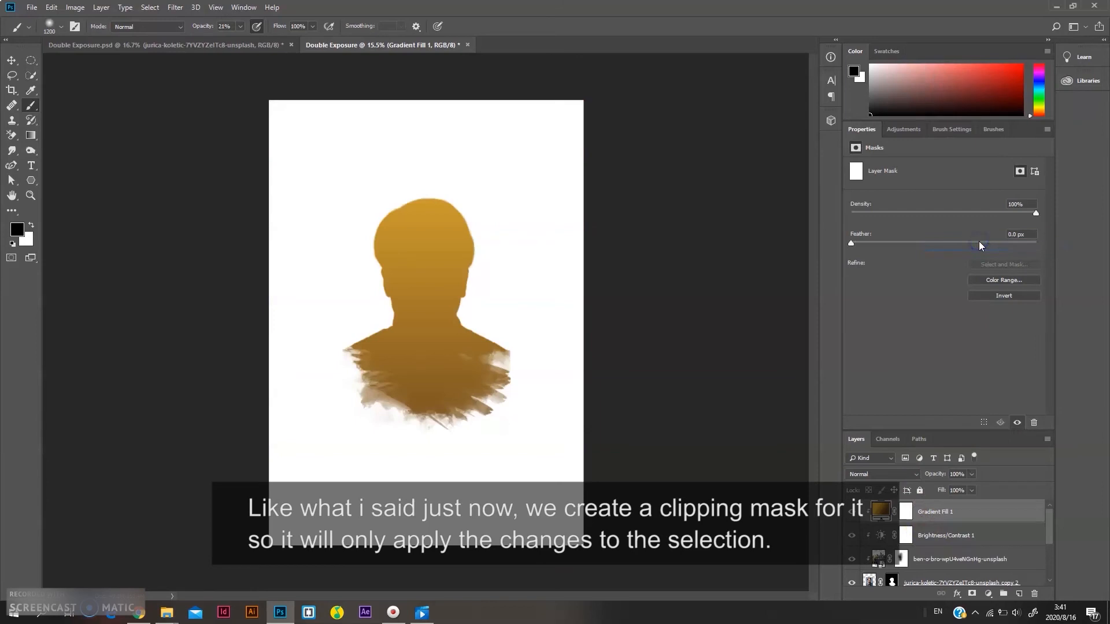
Set the gradient fill layer's blend mode to Overlay and its opacity to 66%
left_click(971, 474)
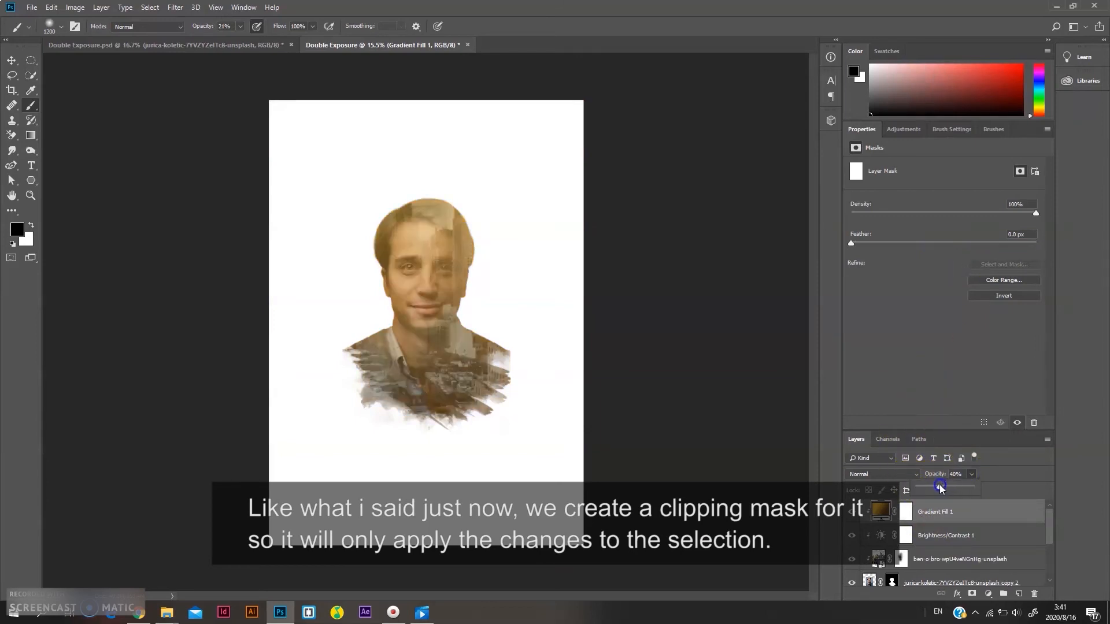
left_click_drag(940, 489, 936, 489)
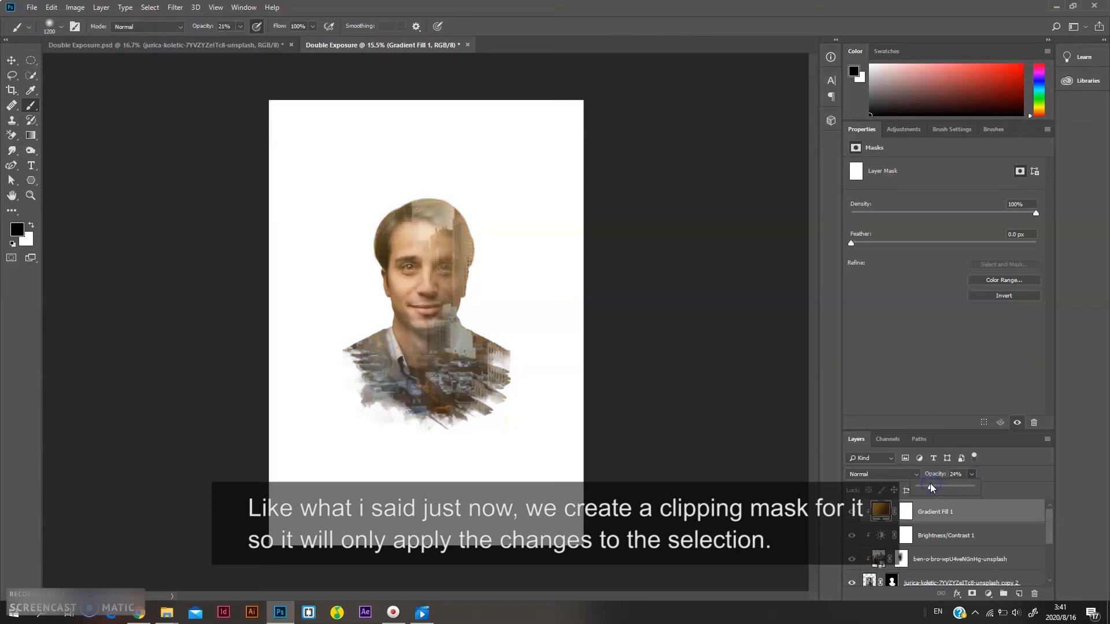
left_click(881, 474)
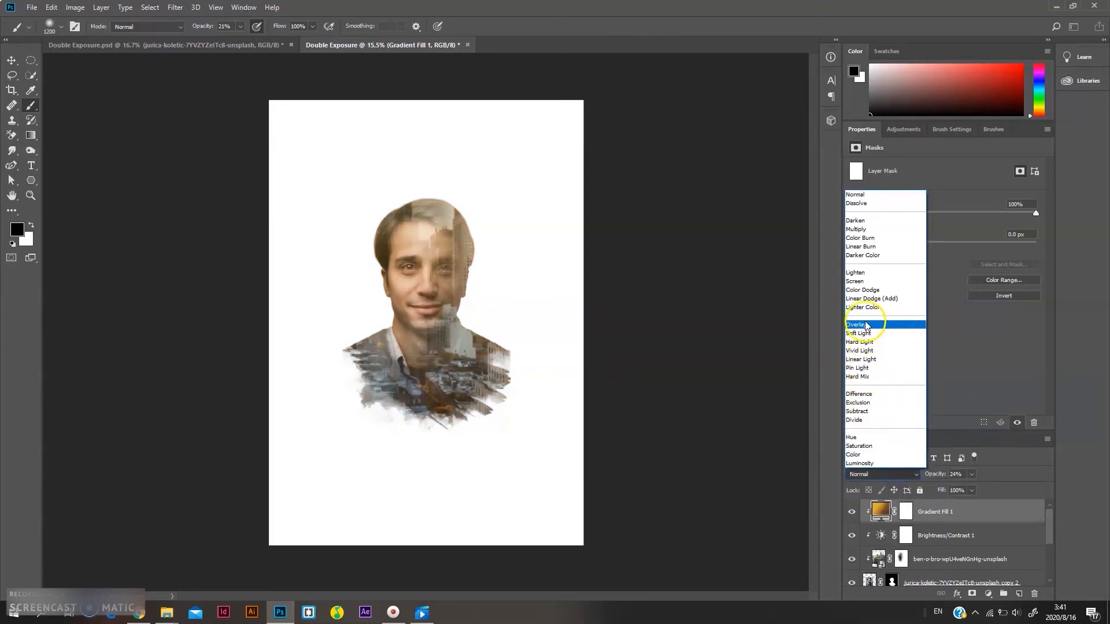
left_click(865, 322)
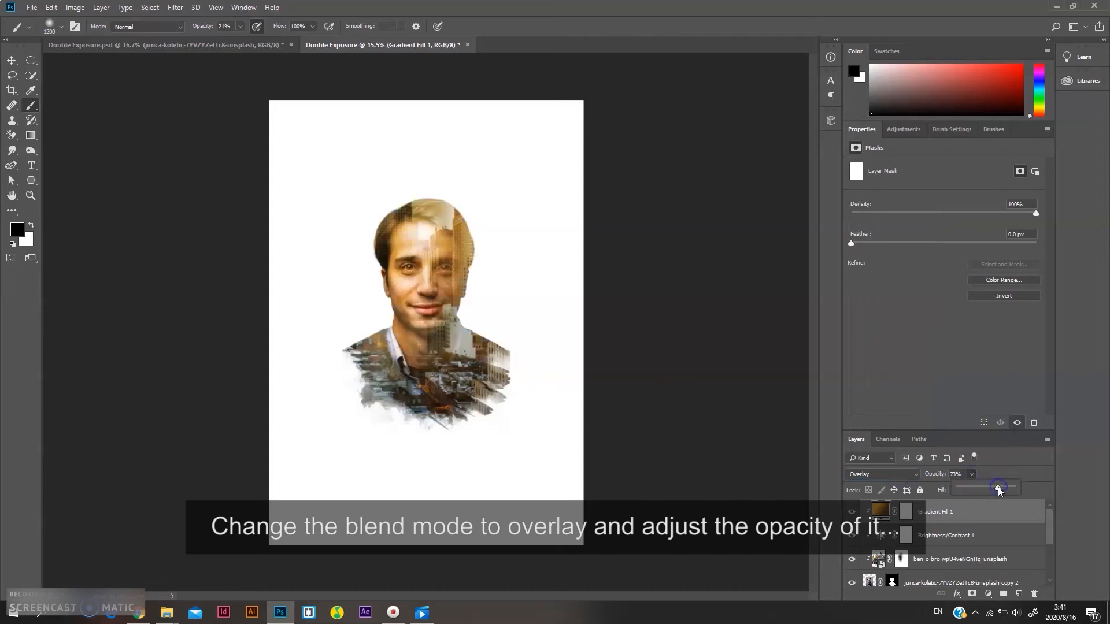
left_click_drag(994, 492, 991, 493)
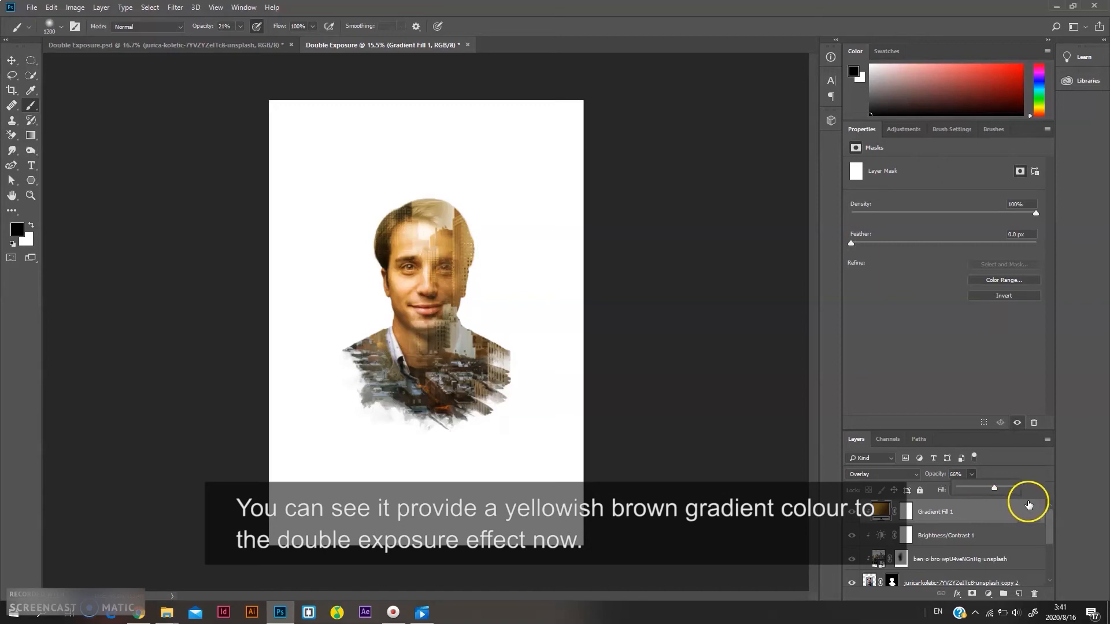
Add a white Solid Color fill layer above the portrait copy layer as a new background
scroll(1002, 562, "down", 4)
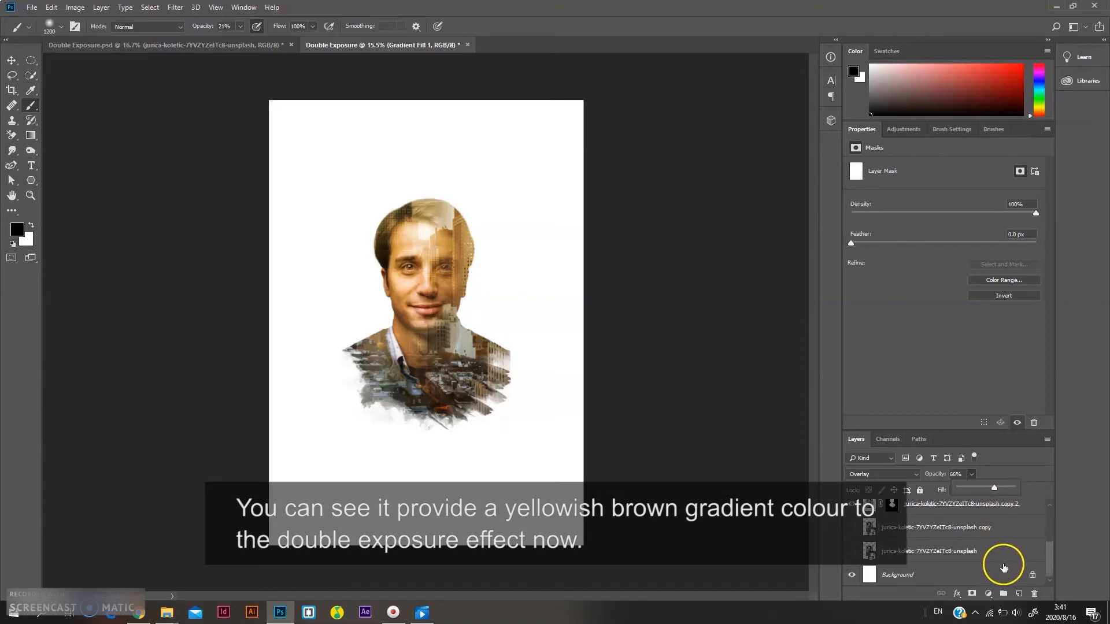
left_click(994, 552)
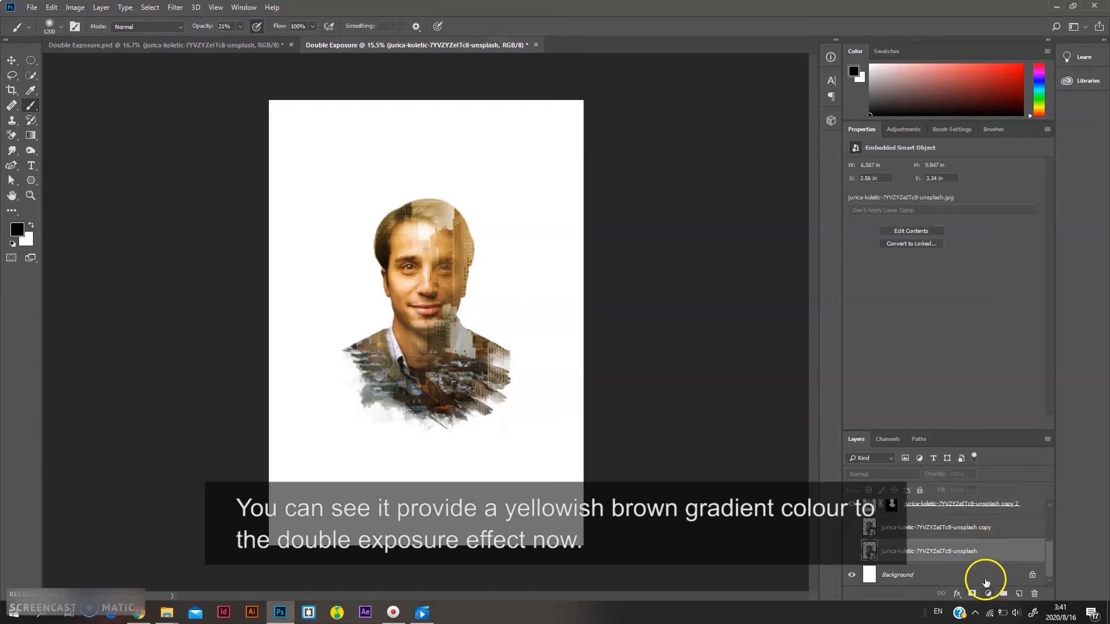
scroll(986, 564, "up", 4)
scroll(986, 558, "down", 4)
left_click(976, 535)
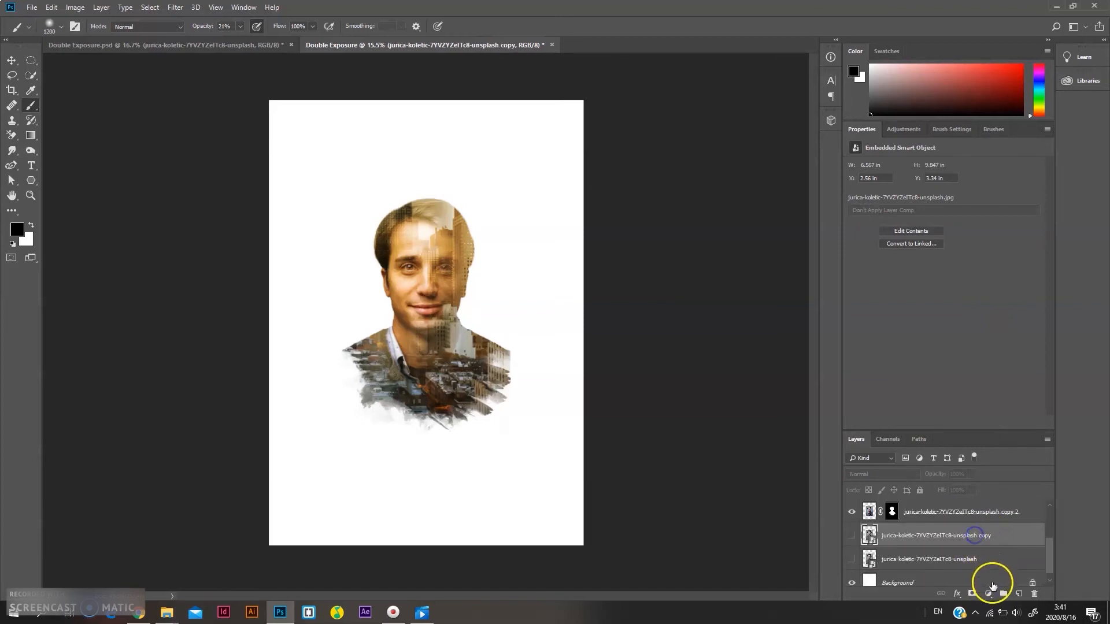
left_click(994, 593)
left_click(1000, 385)
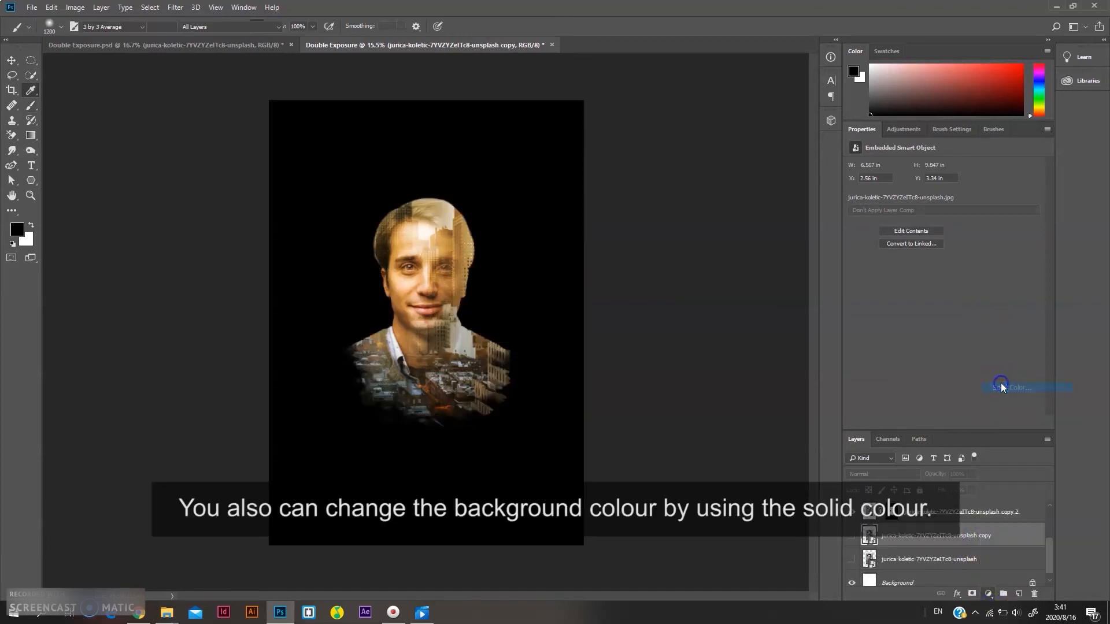
left_click_drag(692, 169, 641, 125)
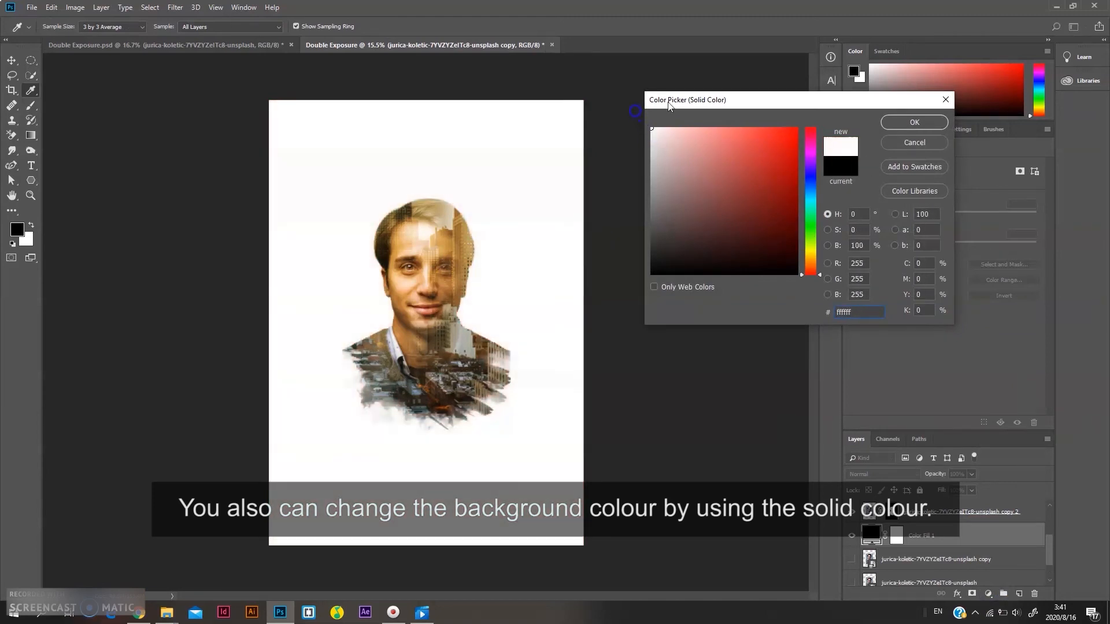
left_click(921, 122)
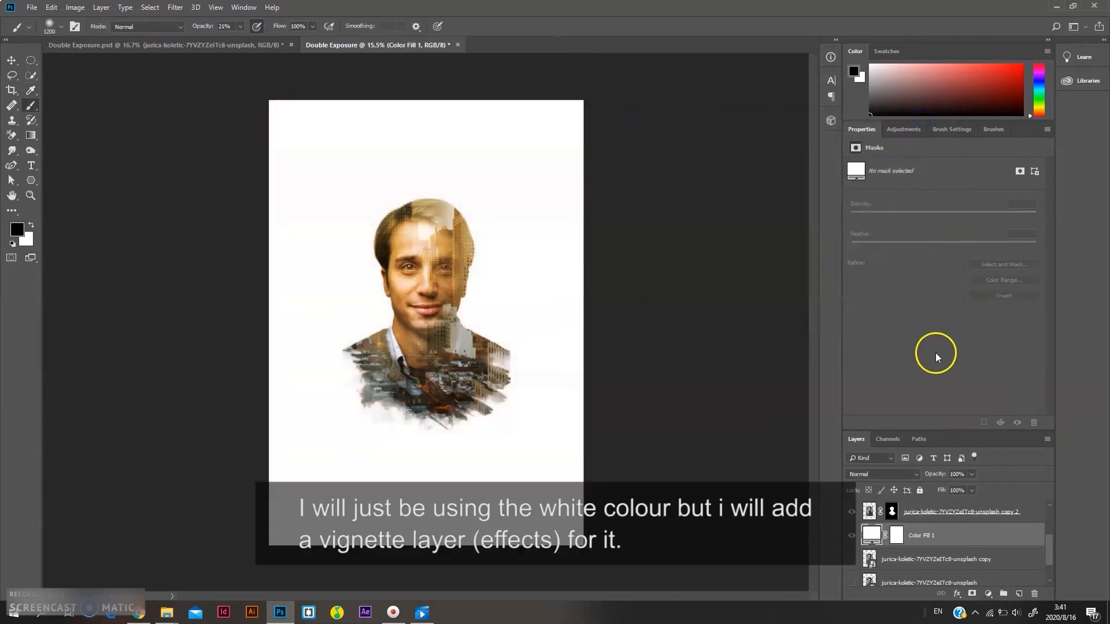
Add a new Gradient Fill layer using the black-to-transparent preset gradient for a vignette
left_click(989, 594)
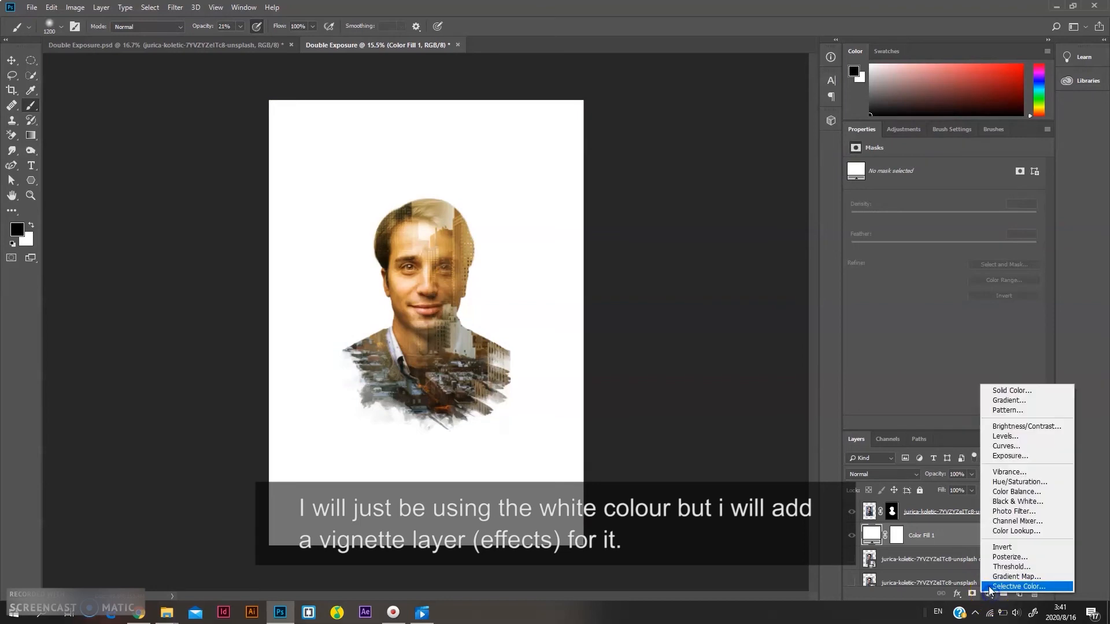
left_click(990, 405)
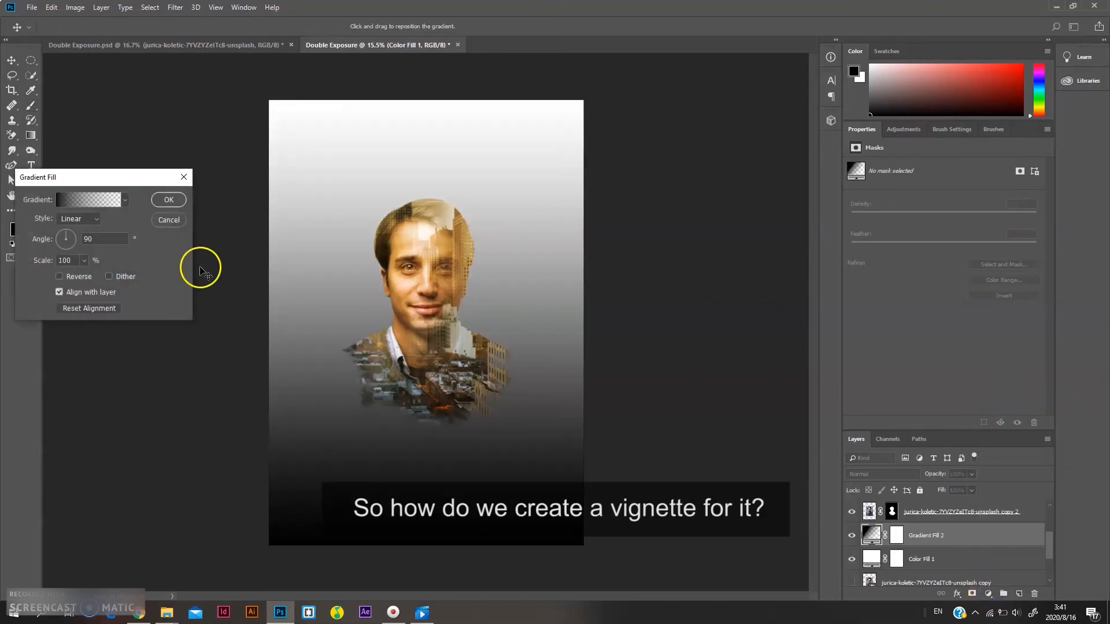
left_click(125, 200)
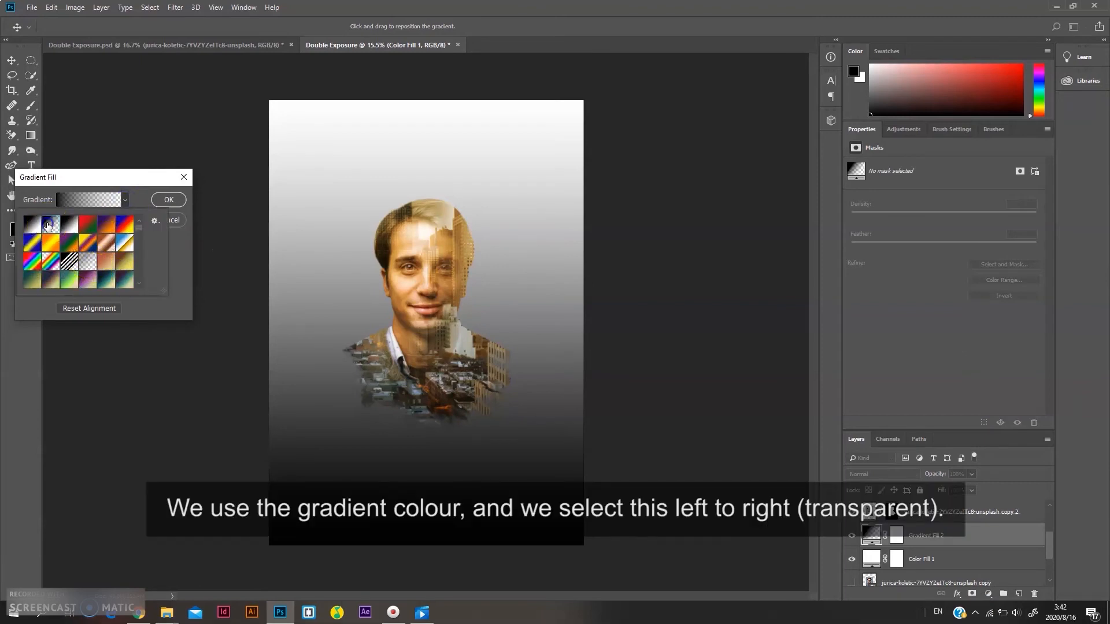
left_click(87, 262)
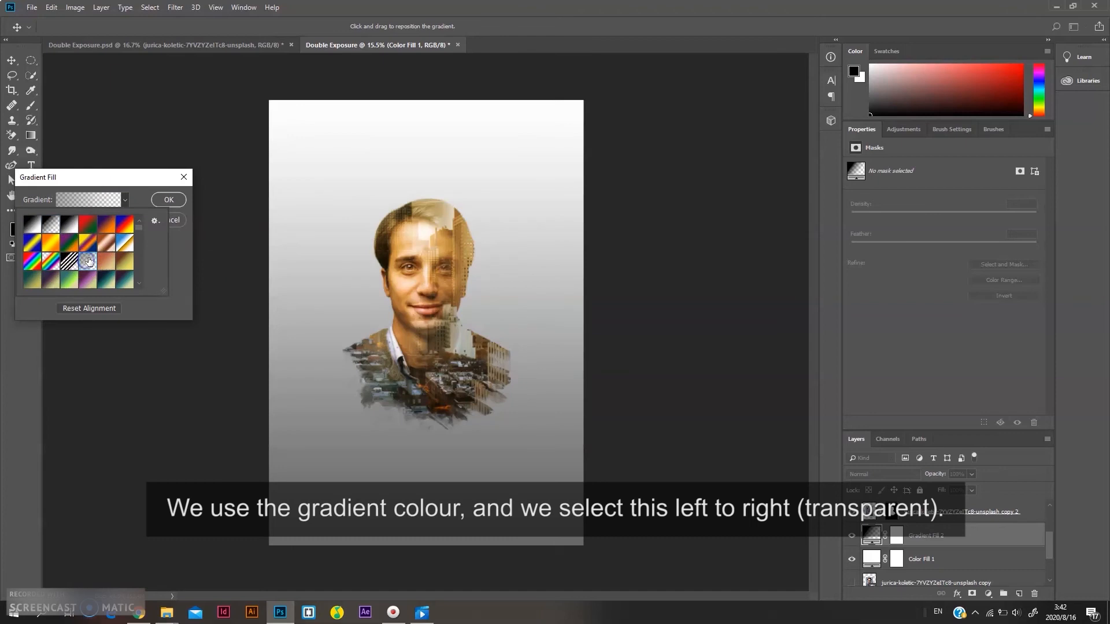
left_click(140, 200)
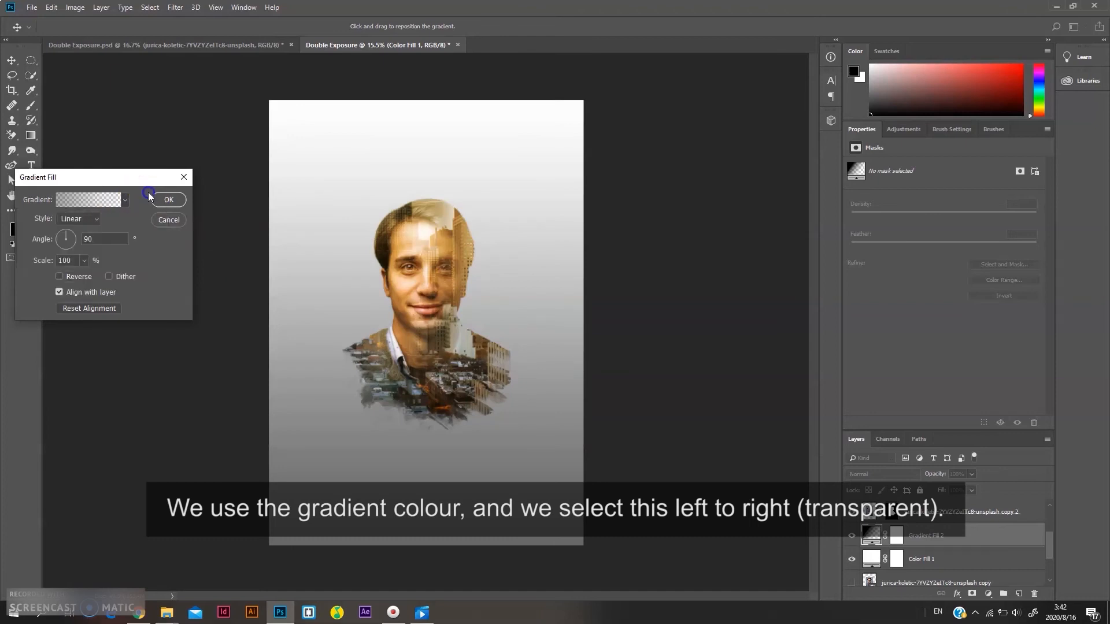
Set the vignette gradient to Radial style, reversed, with a scale of about 319%, and confirm
left_click(81, 277)
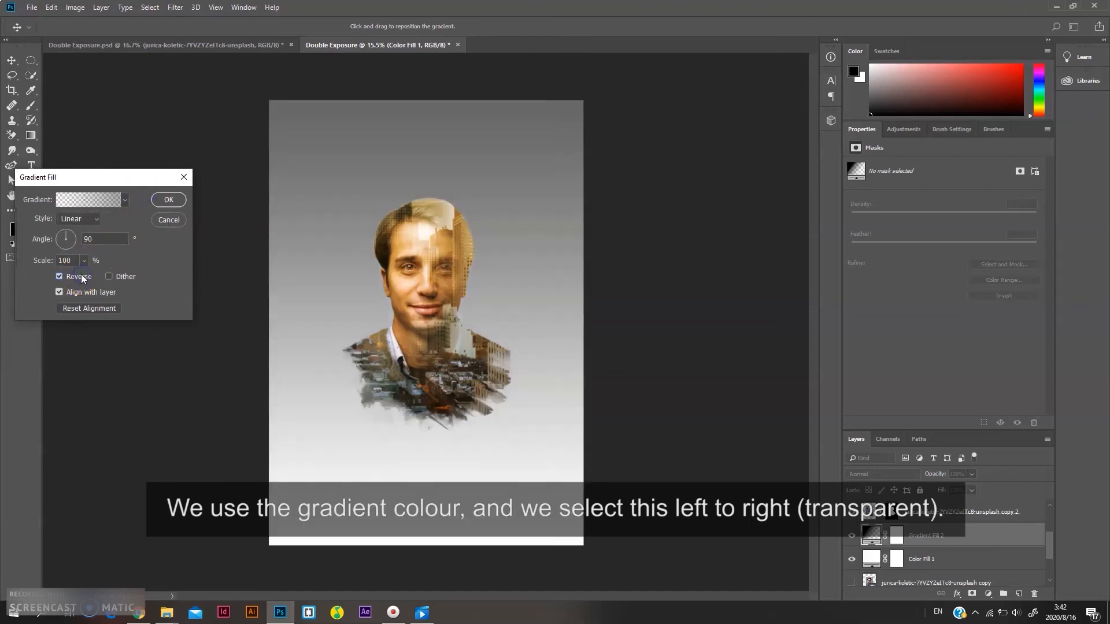
left_click(81, 277)
left_click(79, 218)
left_click(71, 241)
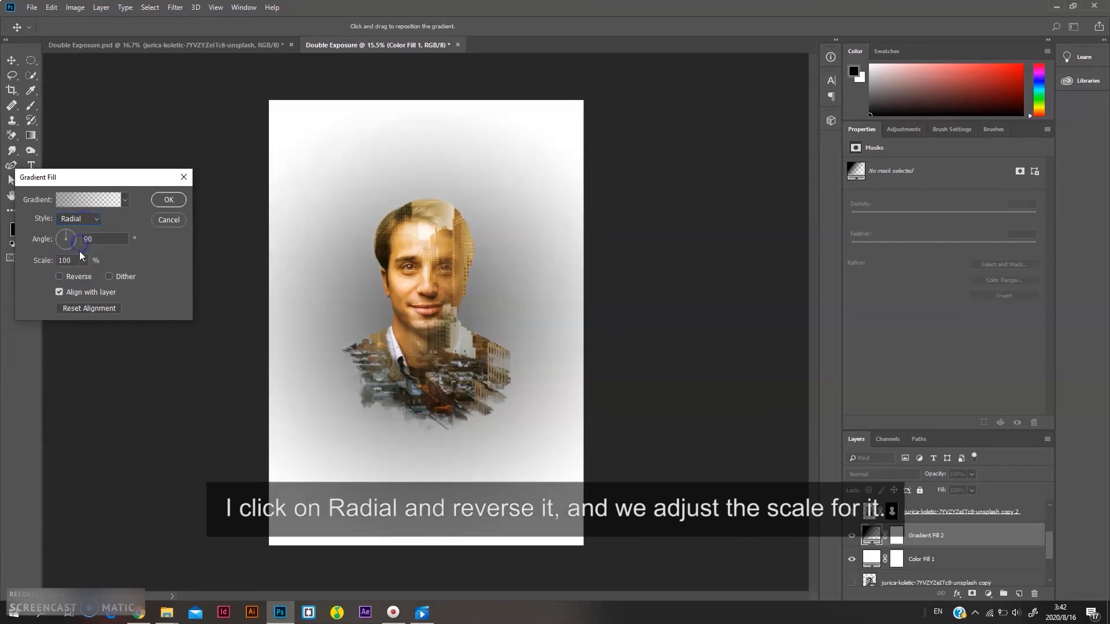
left_click(79, 277)
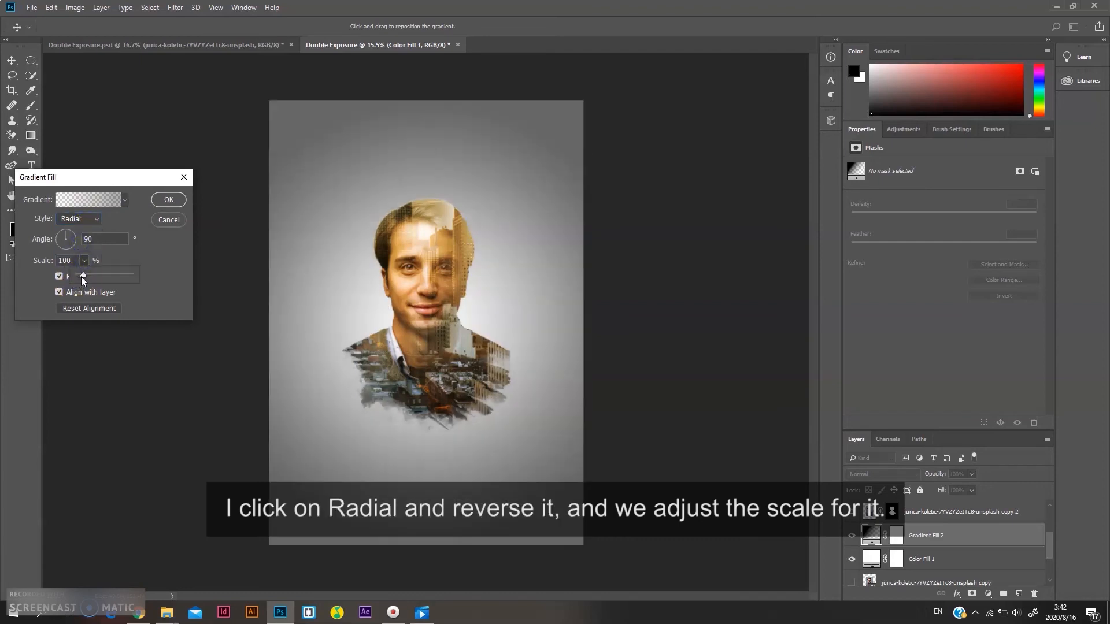
left_click_drag(95, 277, 100, 274)
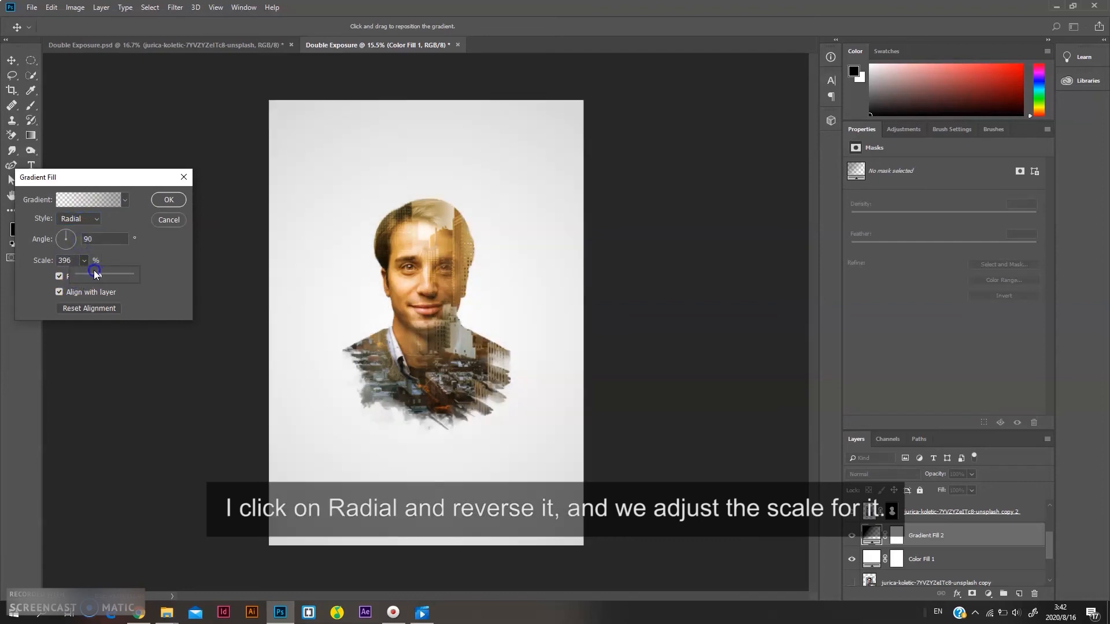
left_click(91, 271)
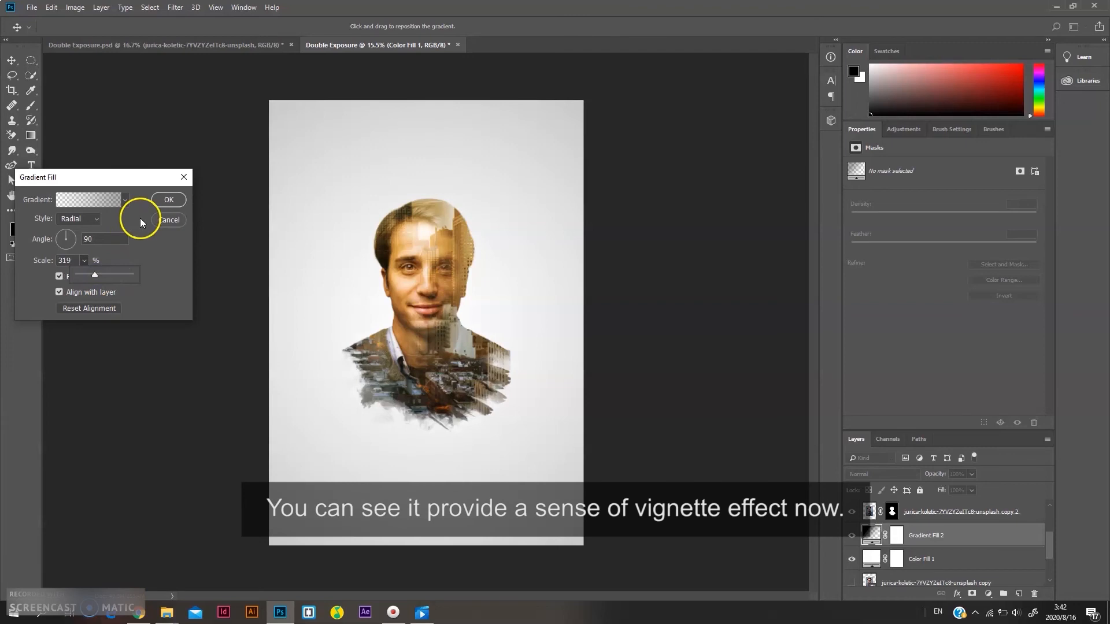
left_click(166, 200)
Move the vignette gradient layer to the top of the layer stack
left_click_drag(937, 531, 927, 501)
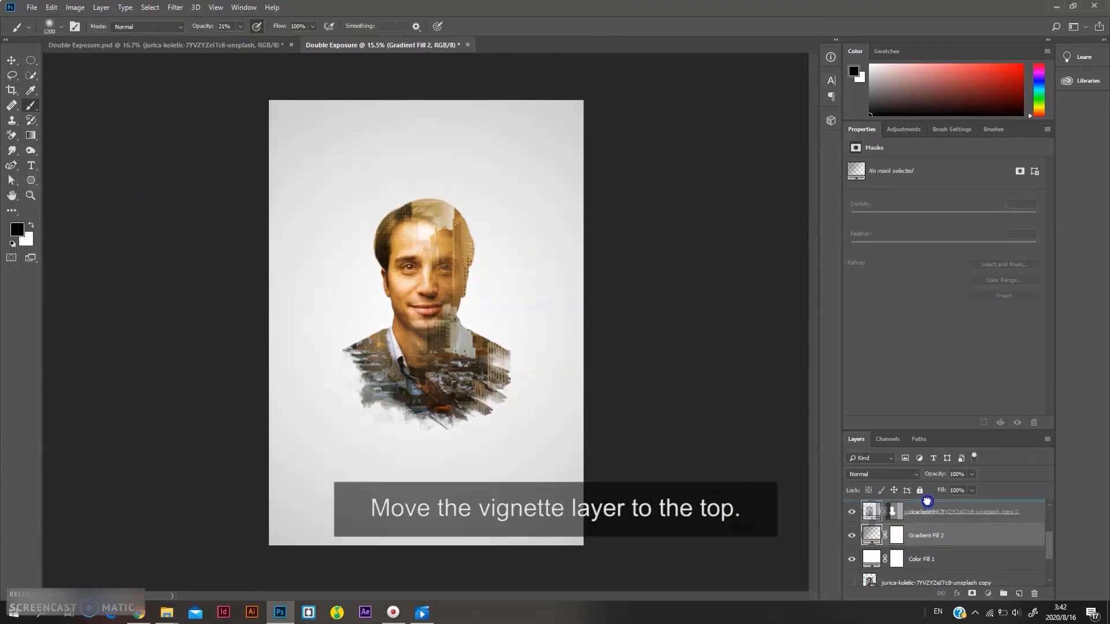
left_click_drag(1016, 502, 1016, 502)
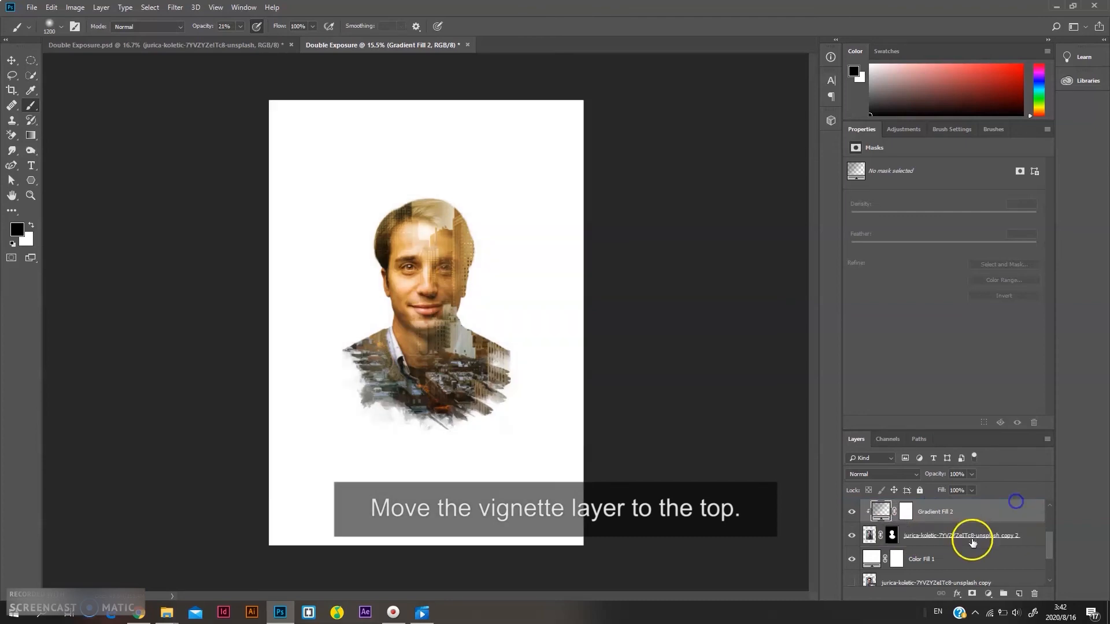
scroll(971, 540, "up", 3)
left_click_drag(938, 582, 932, 515)
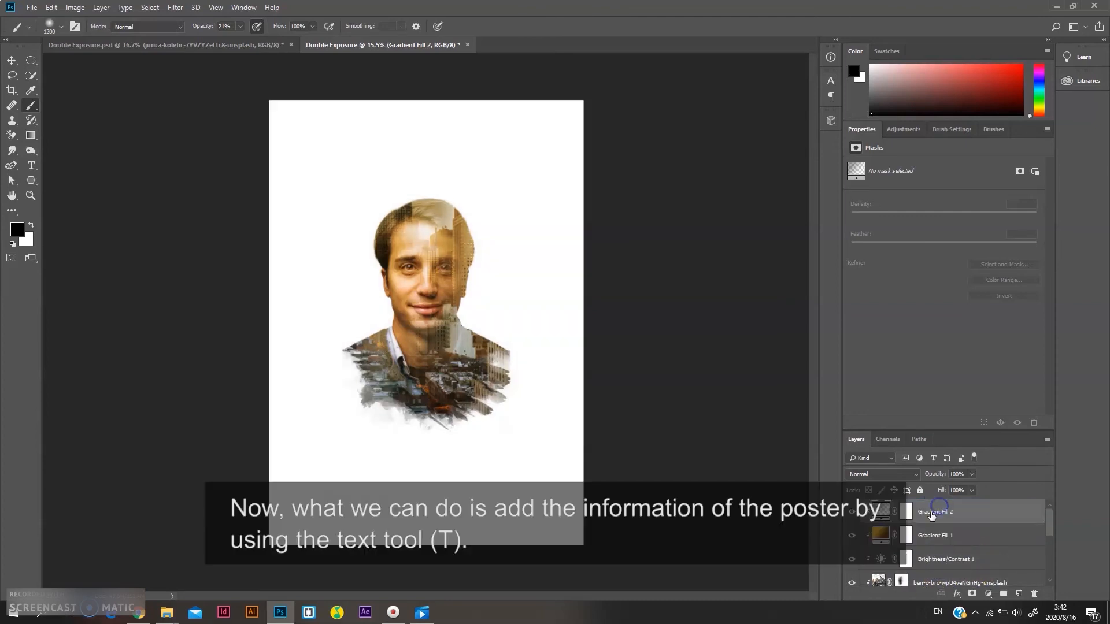
Release the vignette layer's clipping mask and select the first gradient fill layer
right_click(931, 515)
left_click(974, 246)
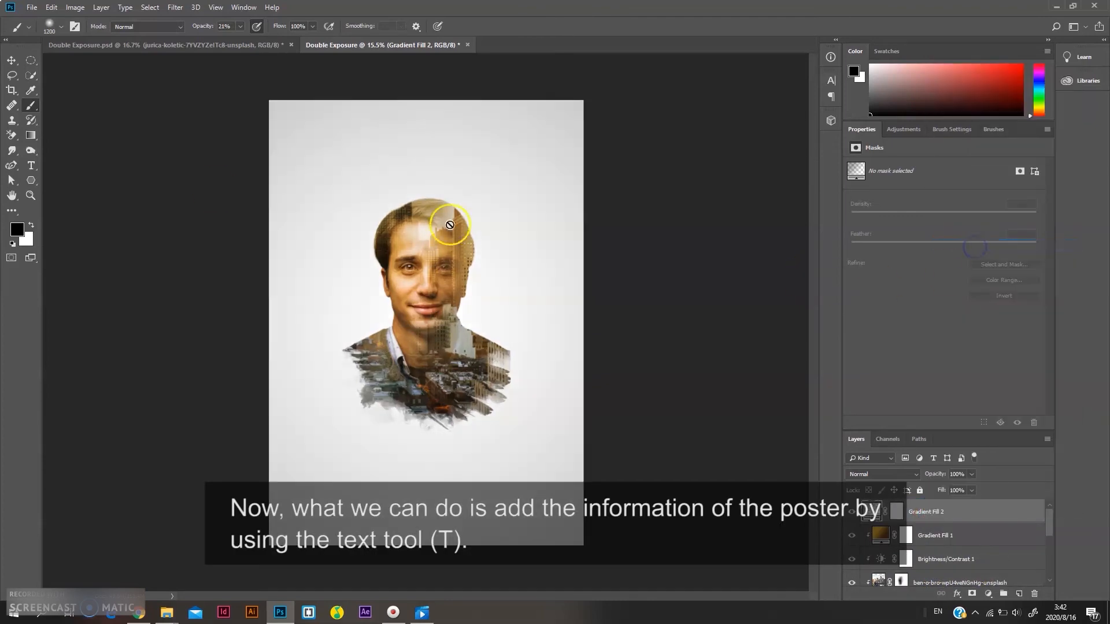
left_click(948, 530)
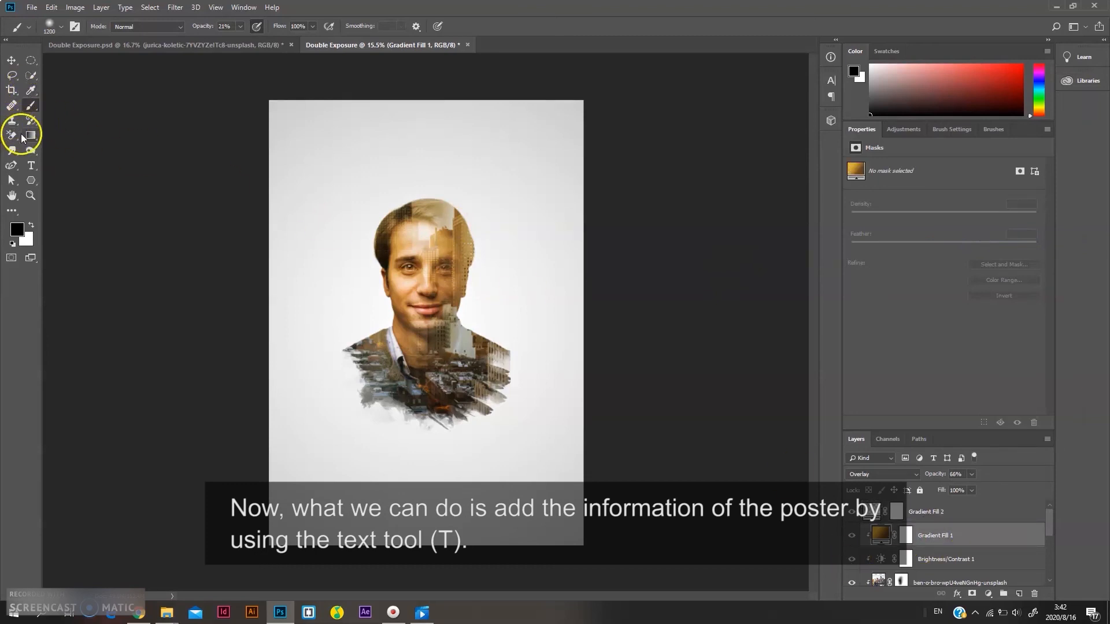
Draw a text box near the top of the poster and type "A BLABLABLA LOL FILM" at 30 pt
left_click(32, 164)
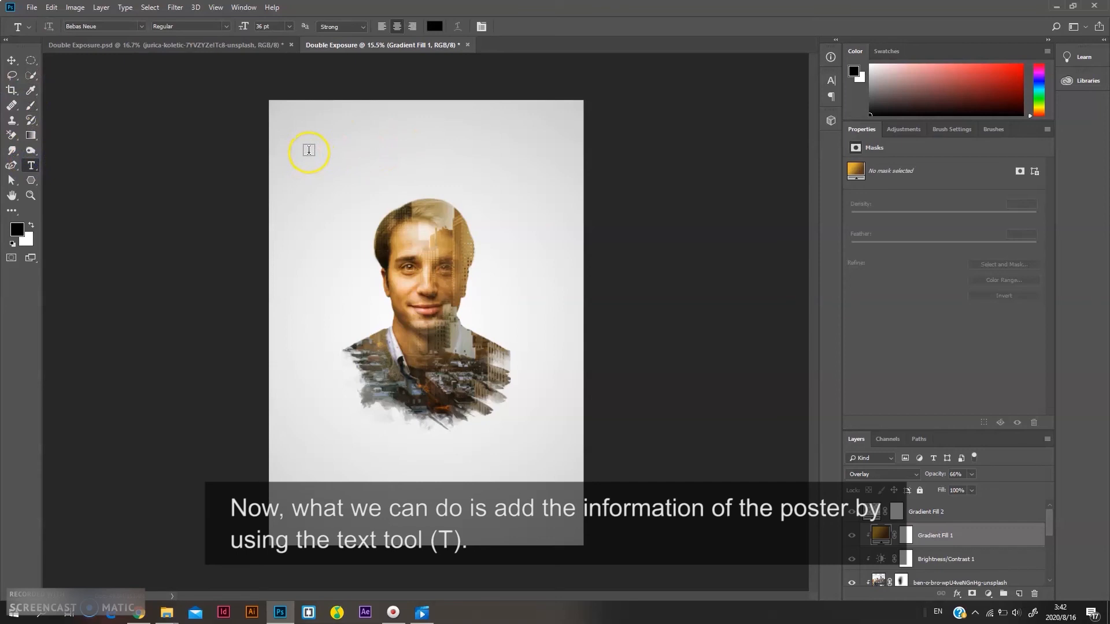
left_click_drag(309, 151, 553, 170)
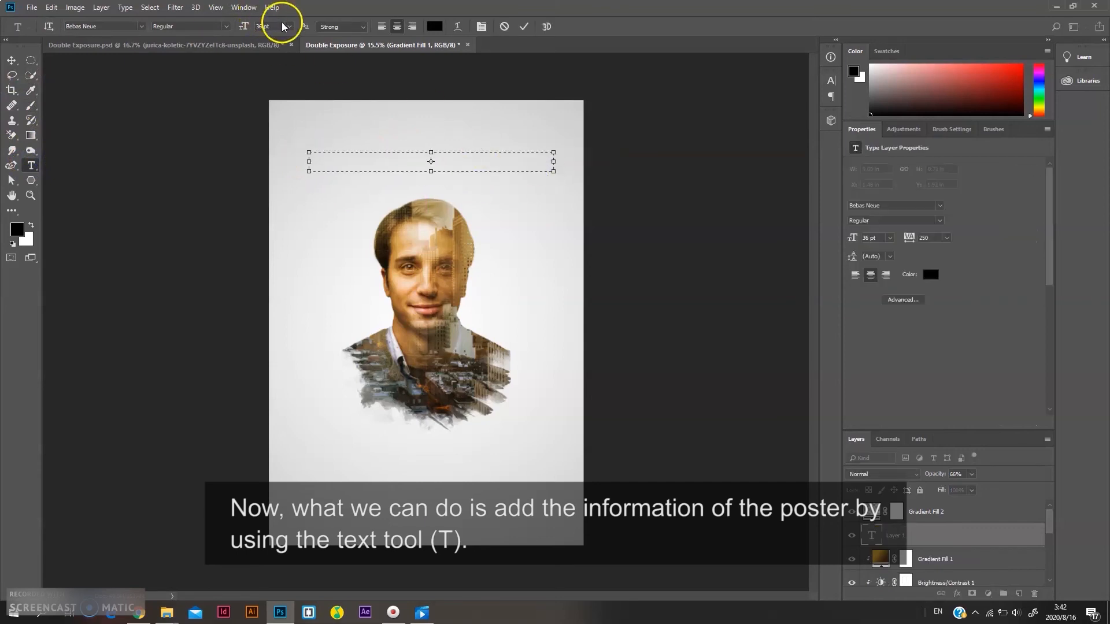
left_click(288, 27)
left_click(281, 138)
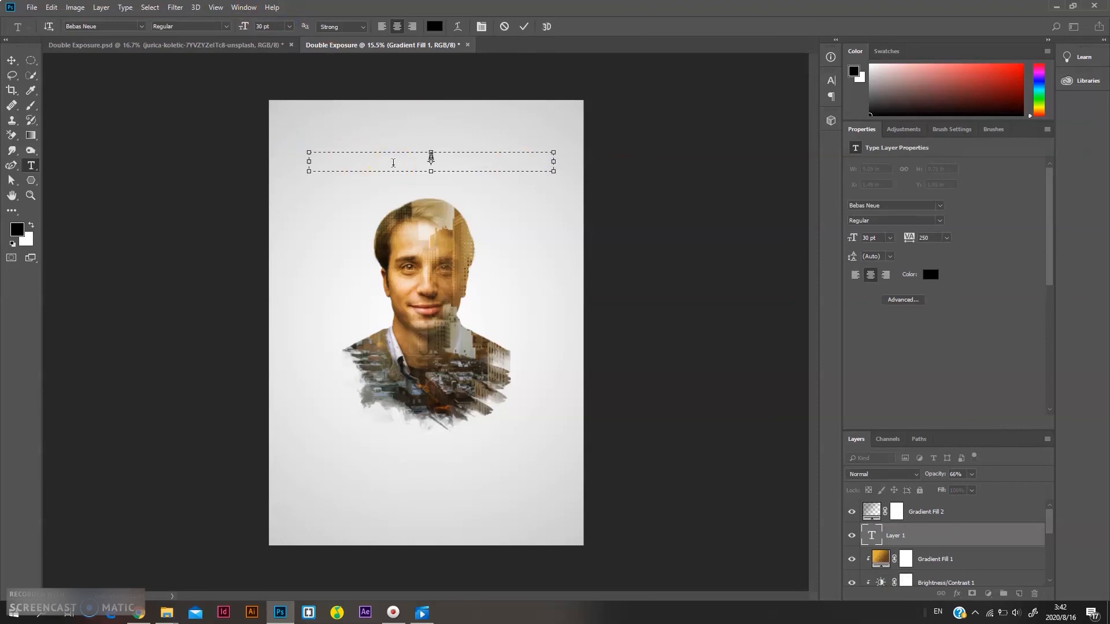
type("A BLABLABLA LOL FILM")
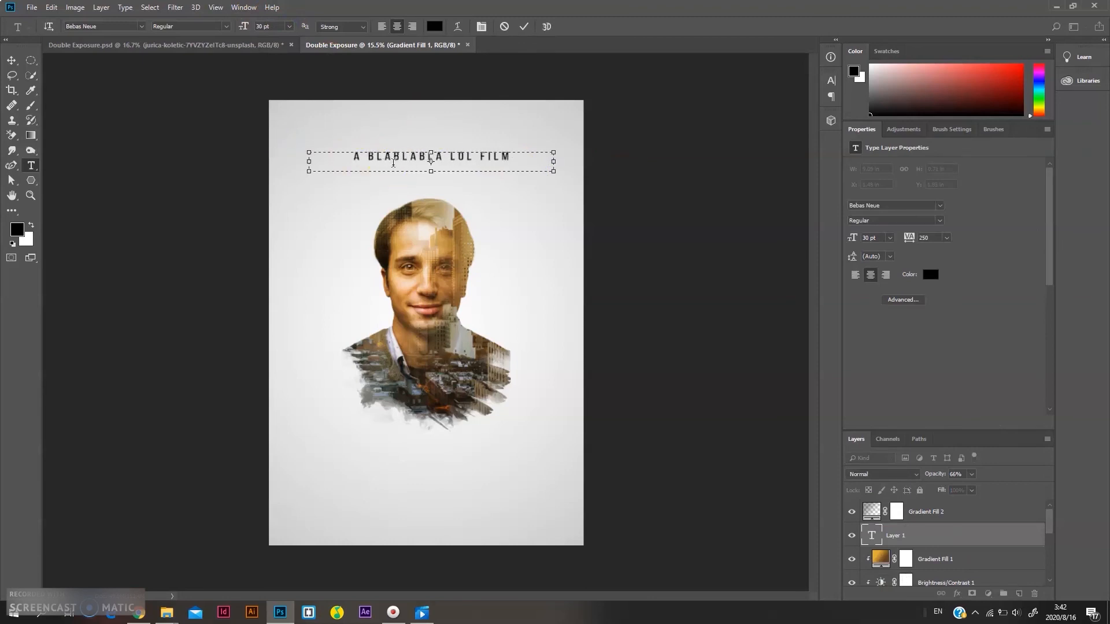
Select the whole headline and set its font size to 36 pt
left_click_drag(481, 161, 277, 161)
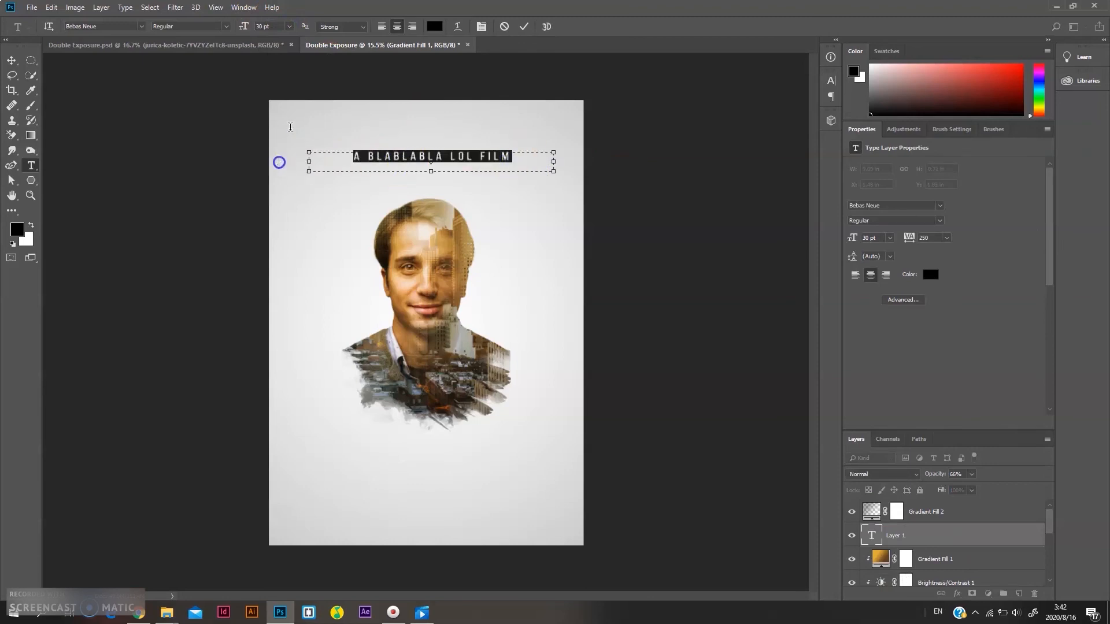
left_click(288, 27)
left_click(276, 147)
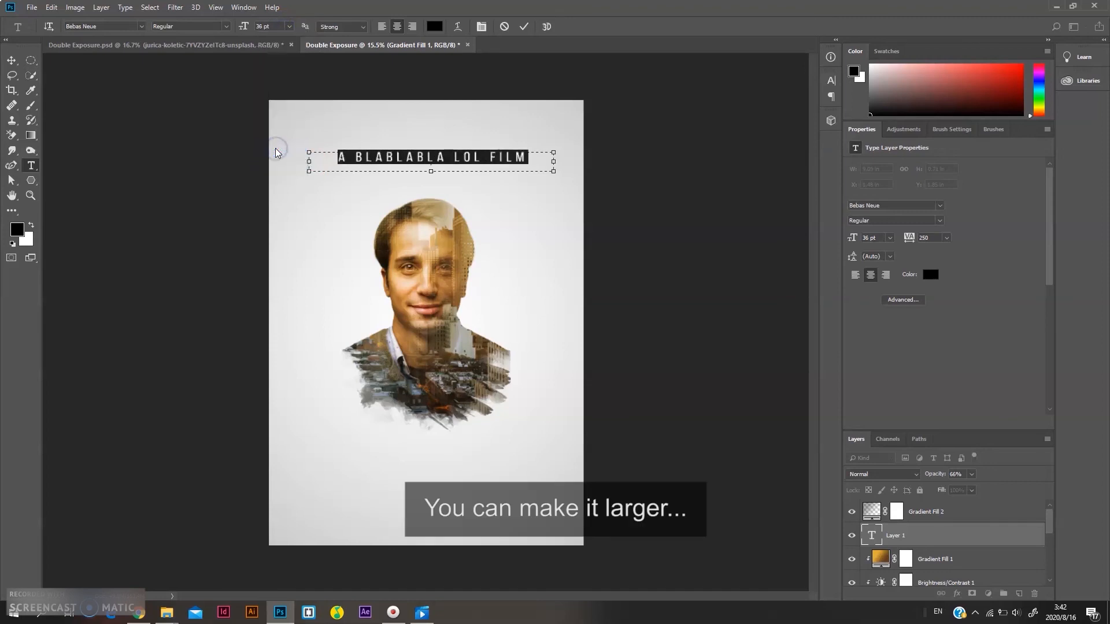
Set the words "BLABLABLA LOL" in the headline to Bold
left_click(401, 155)
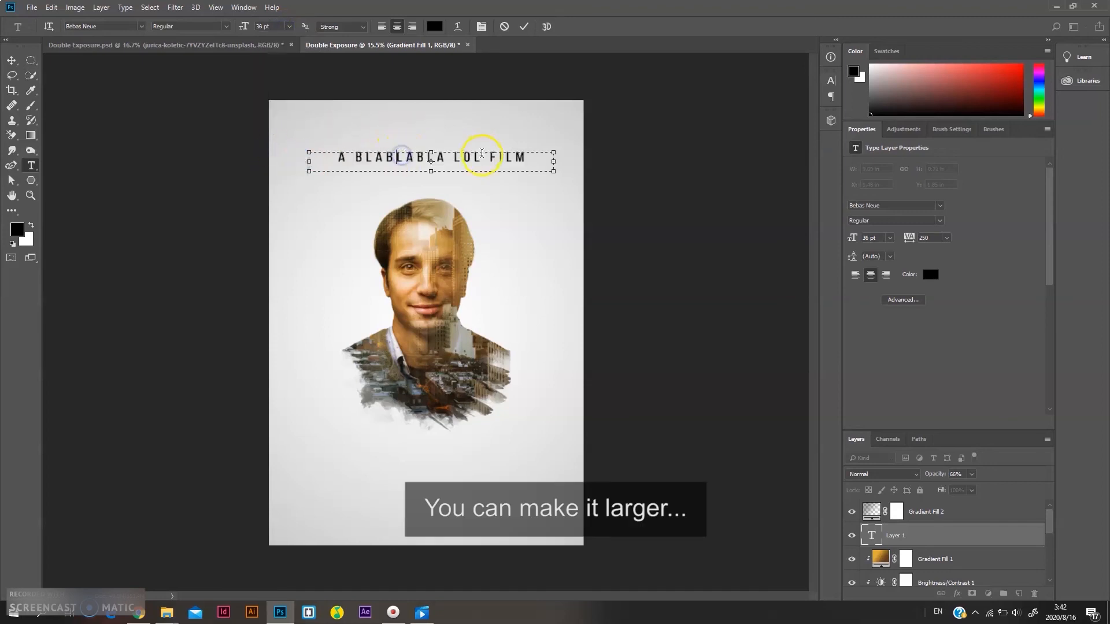
left_click_drag(482, 156, 357, 157)
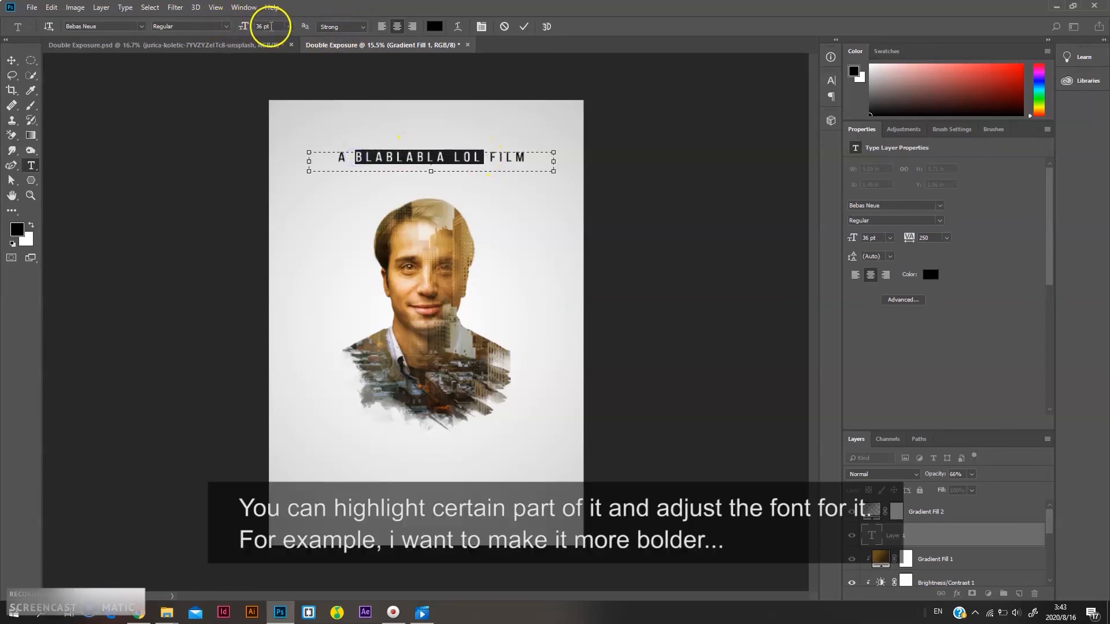
left_click(225, 26)
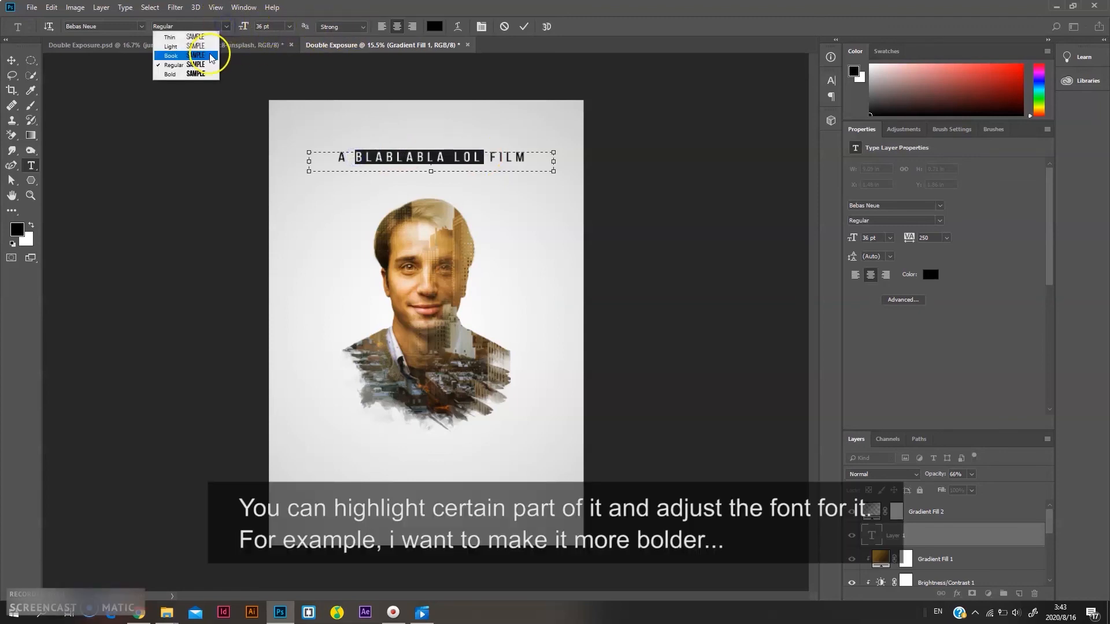
left_click(195, 73)
Set the word "FILM" in the headline to Light
left_click(466, 156)
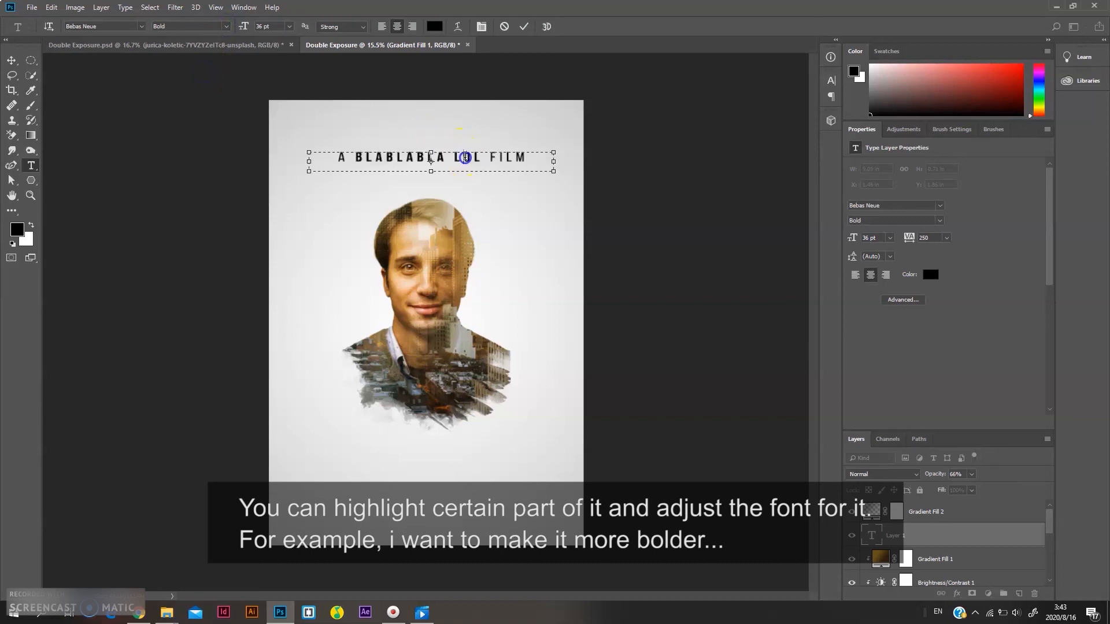
left_click_drag(532, 158, 489, 157)
left_click(226, 26)
left_click(195, 46)
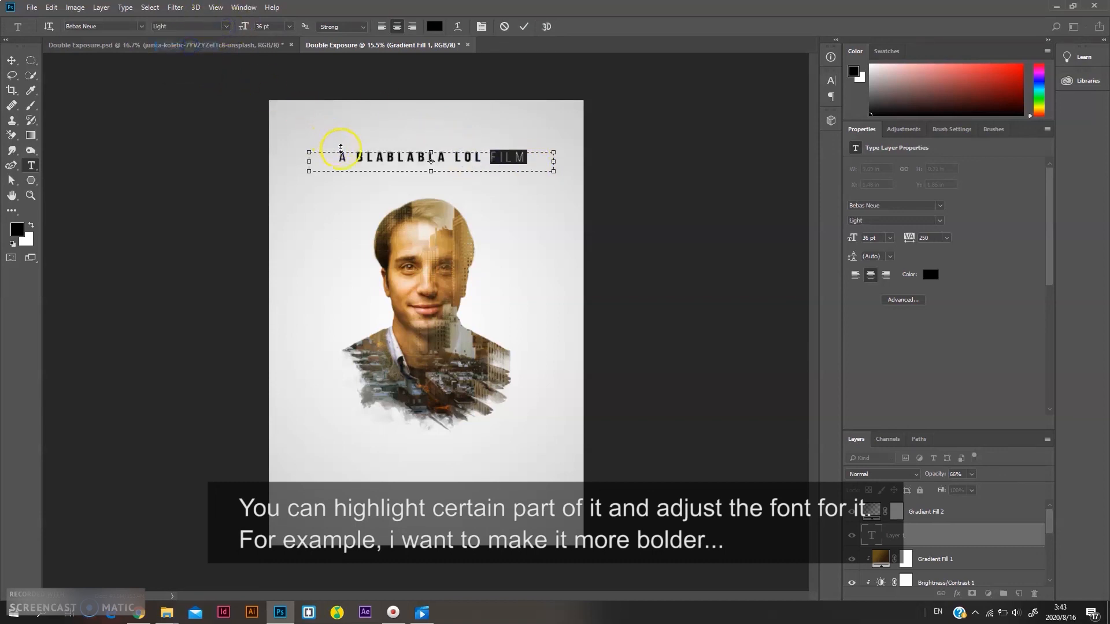
Set the letter "A" and the word "FILM" to Book weight
left_click_drag(348, 157, 300, 152)
left_click(225, 26)
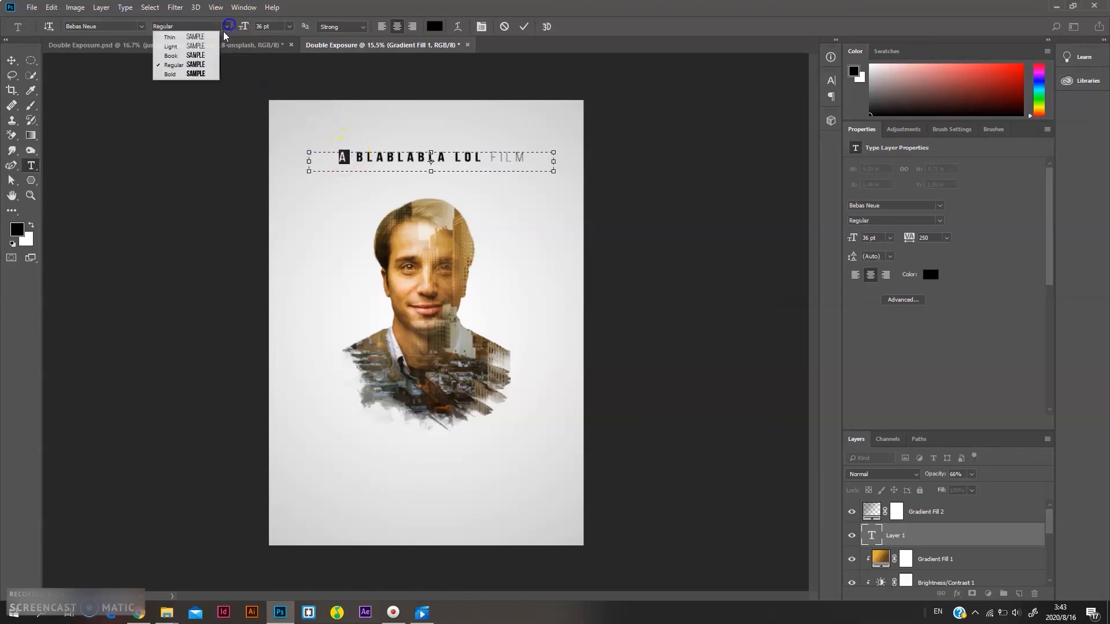
left_click(199, 56)
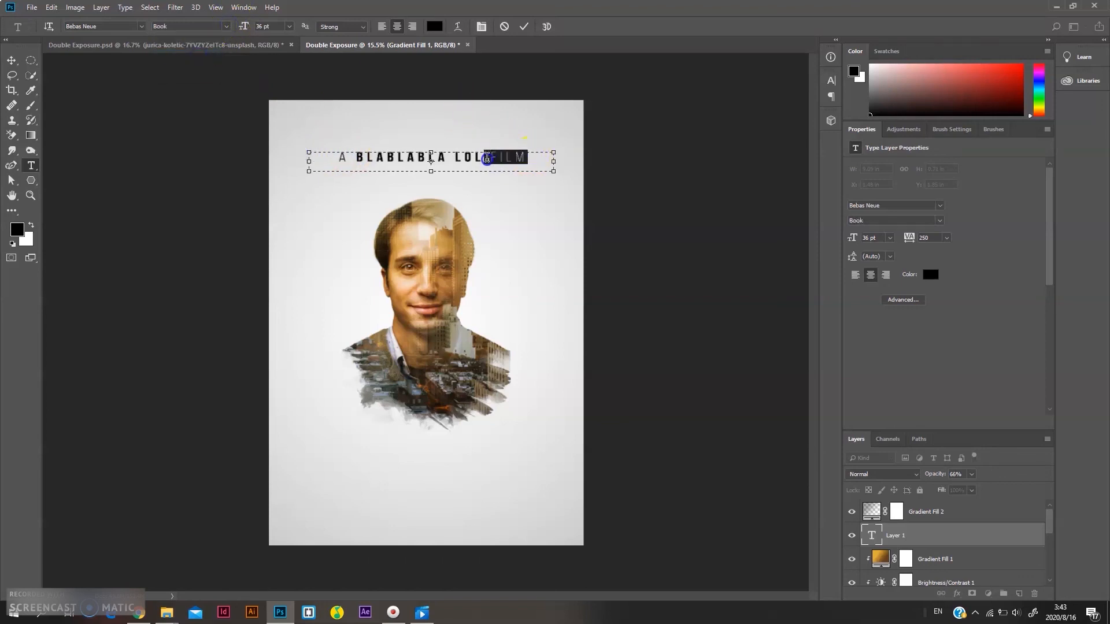
left_click(225, 26)
left_click(199, 55)
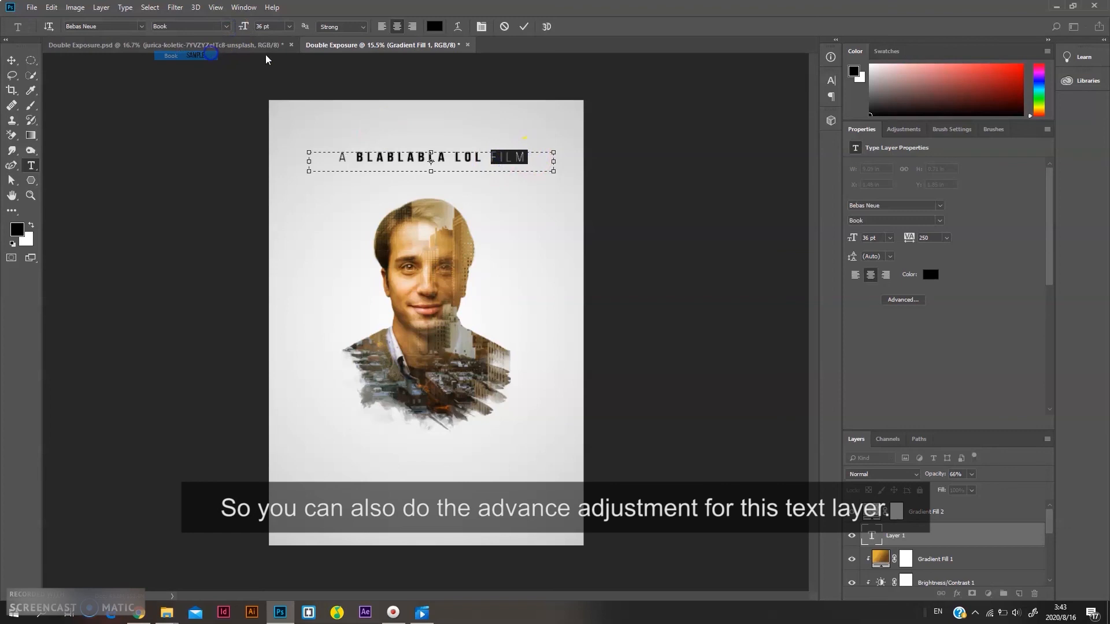
left_click(413, 156)
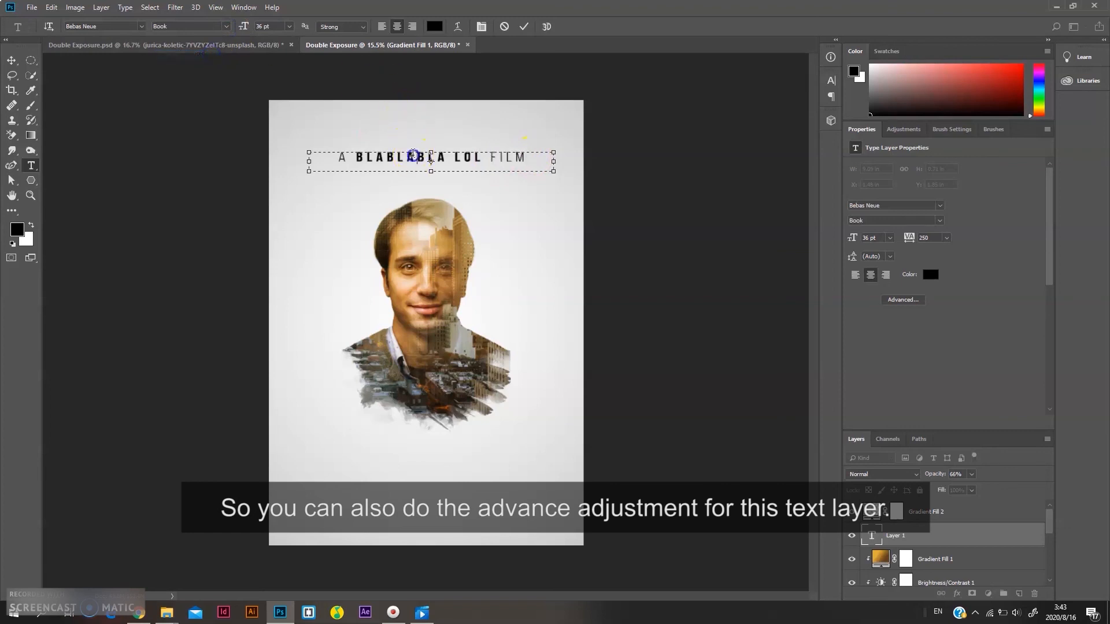
Open the Character panel for the whole headline and try a tracking of 0
left_click(895, 301)
left_click_drag(522, 158, 276, 173)
left_click(909, 301)
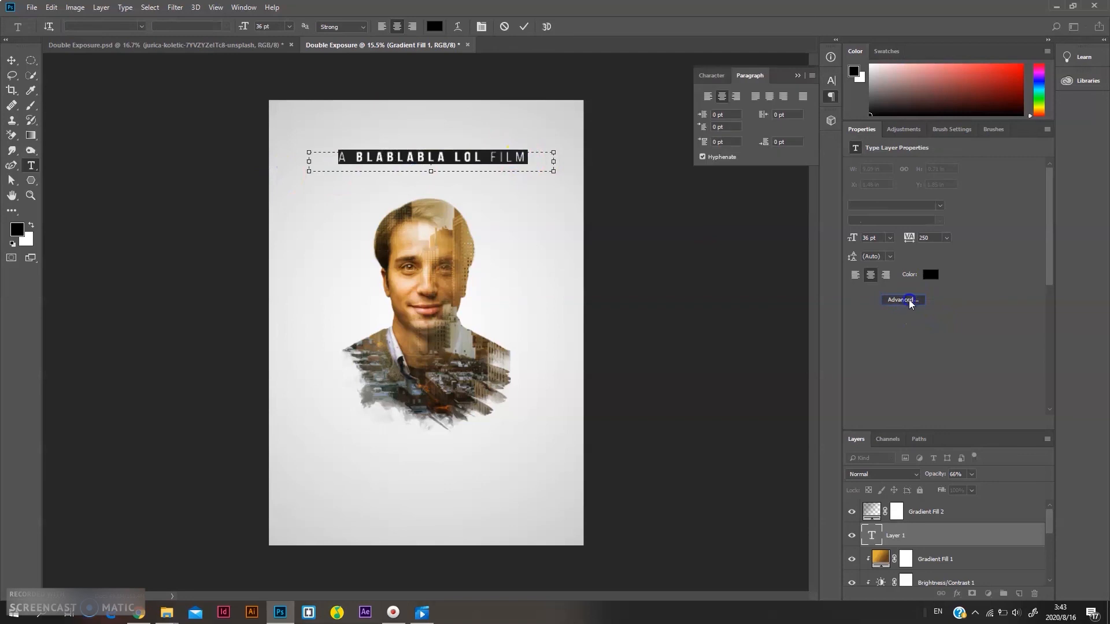
left_click(790, 125)
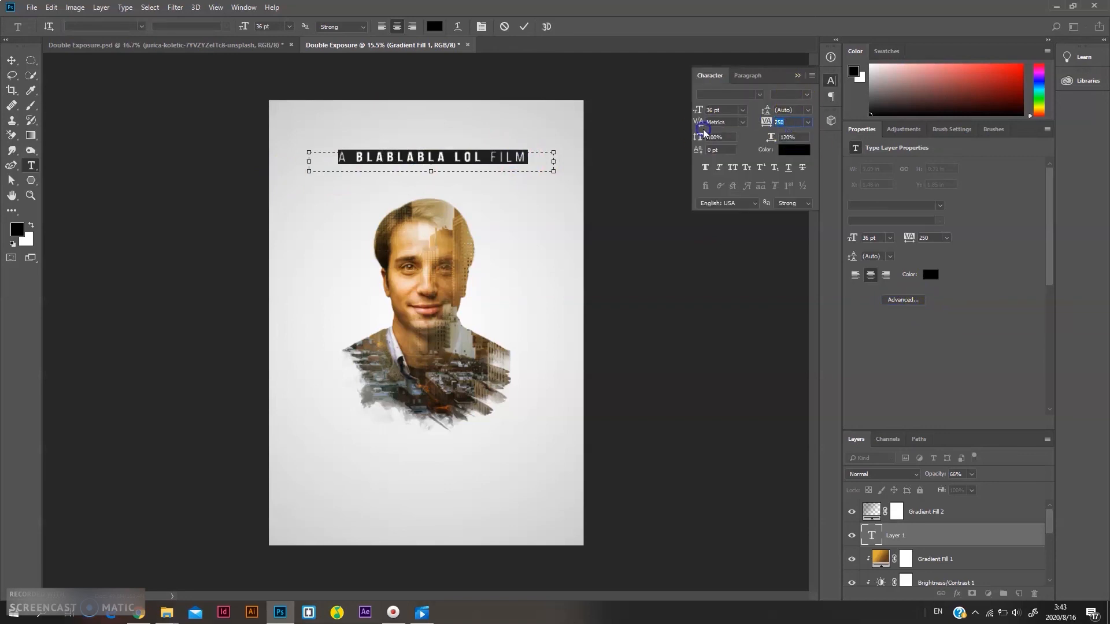
type("0")
key("Return")
left_click(786, 120)
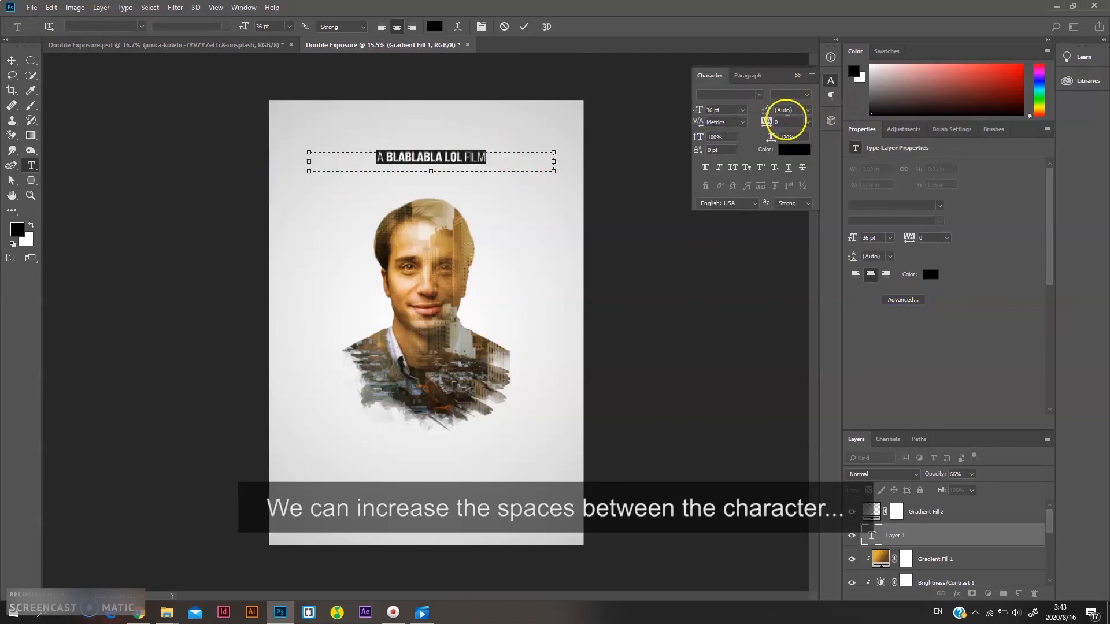
key("Return")
Set the headline's vertical scale to 100%
left_click(785, 128)
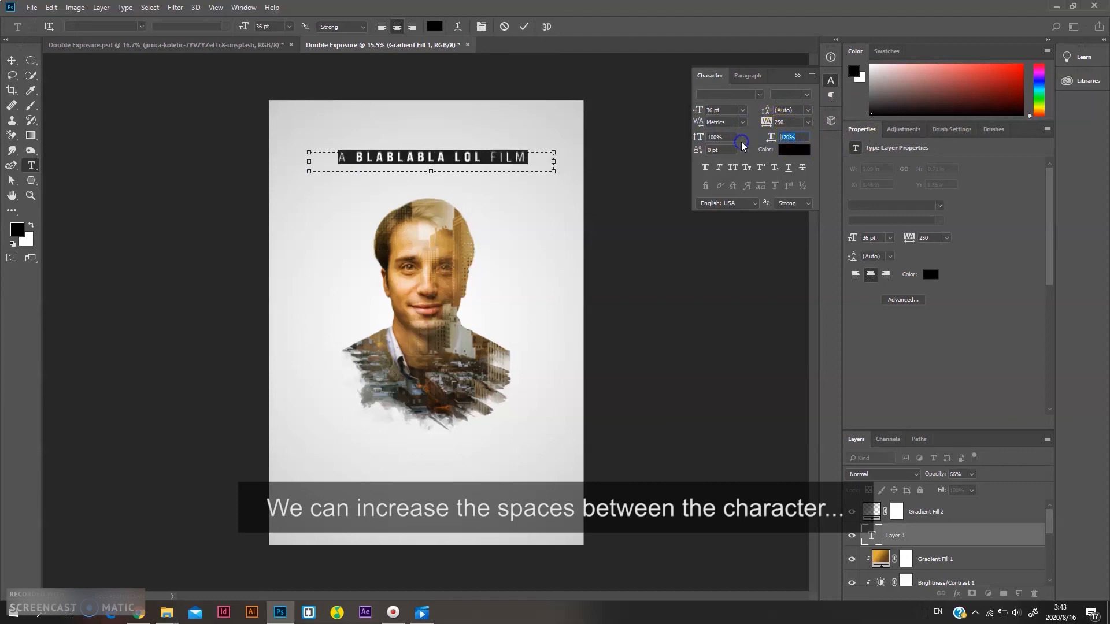
type("100")
key("Return")
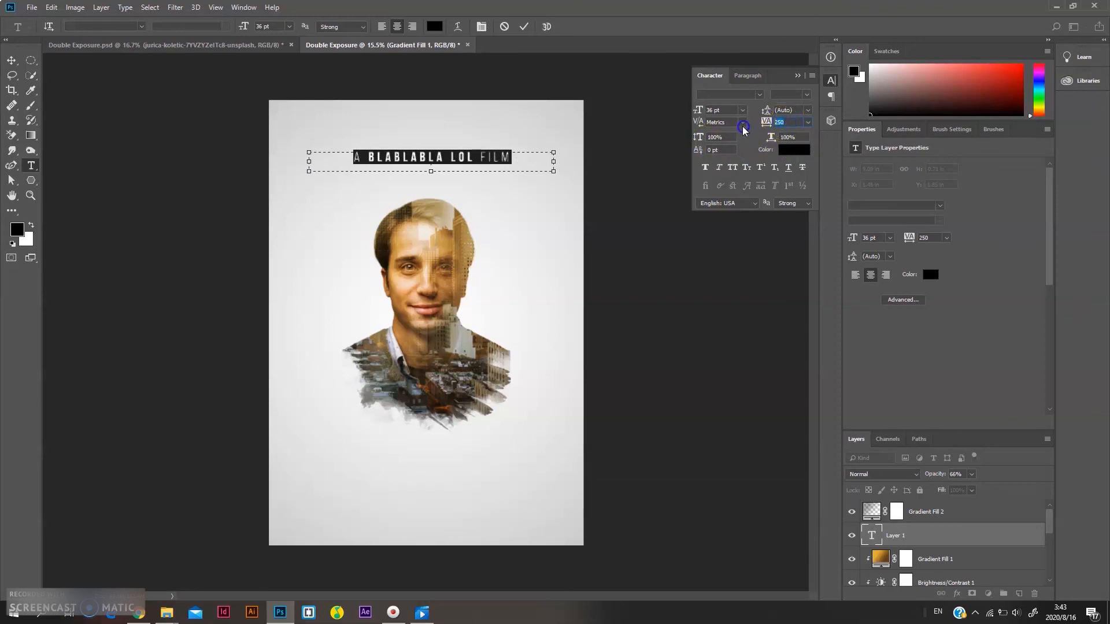
Set the headline's tracking to 400, close the Character panel and commit the text
left_click_drag(800, 120, 711, 137)
key("Return")
left_click(782, 123)
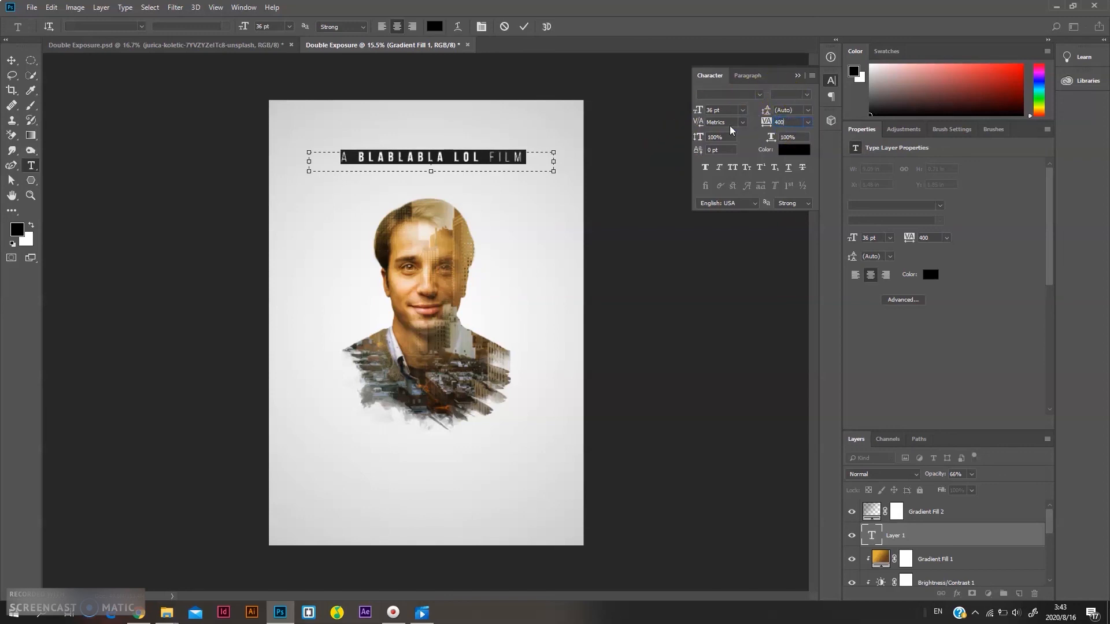
left_click(798, 76)
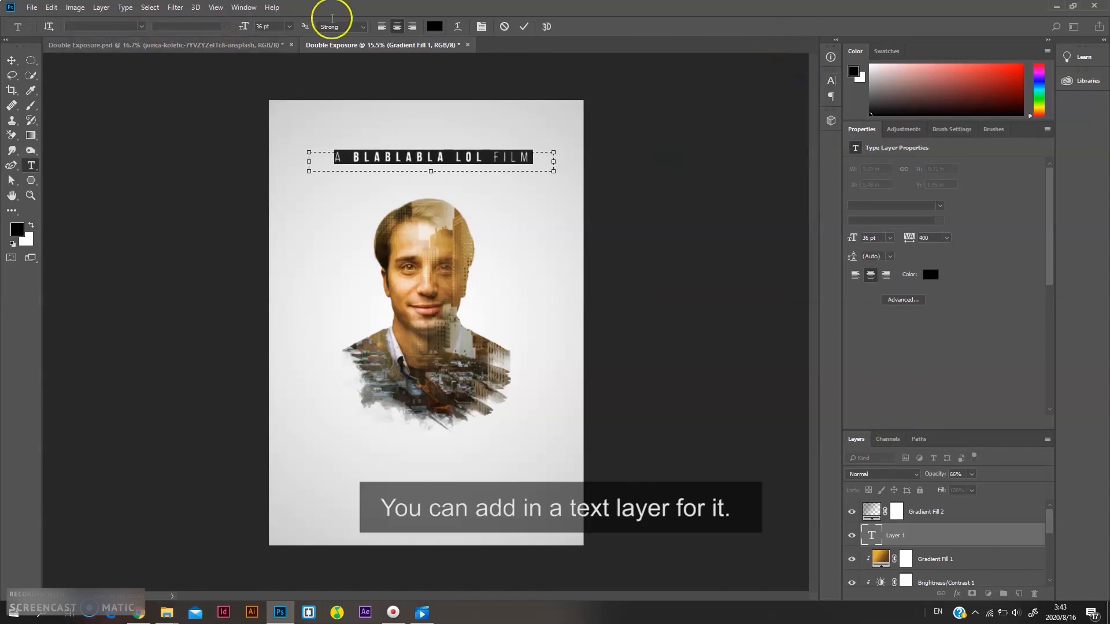
left_click(524, 27)
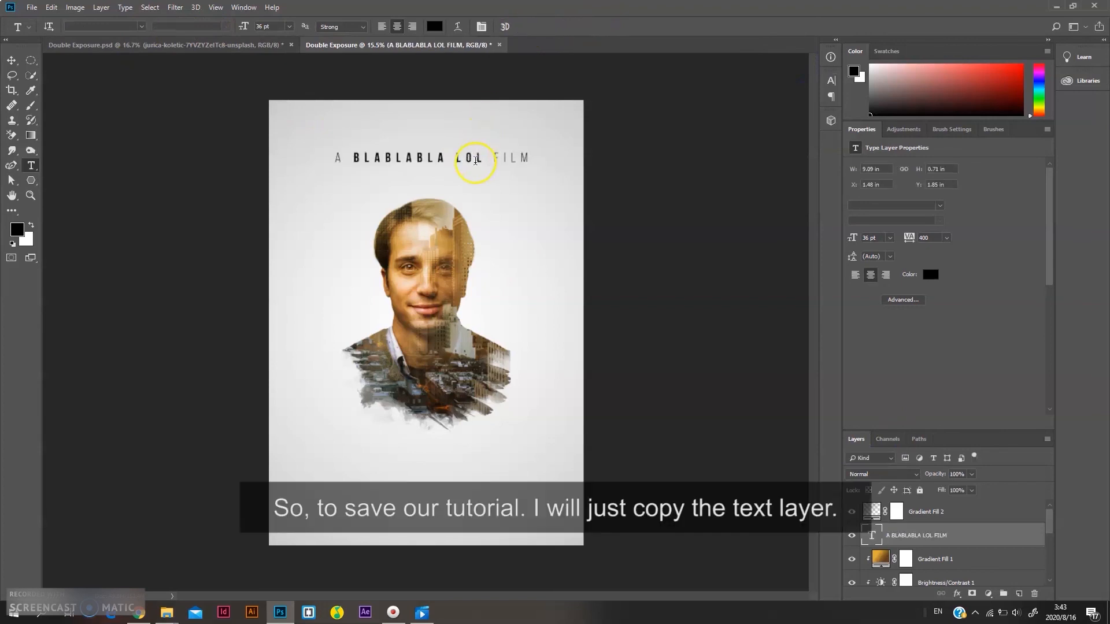
Copy the "What River copy" title and credits text layers from Double Exposure.psd into the working poster
left_click(159, 46)
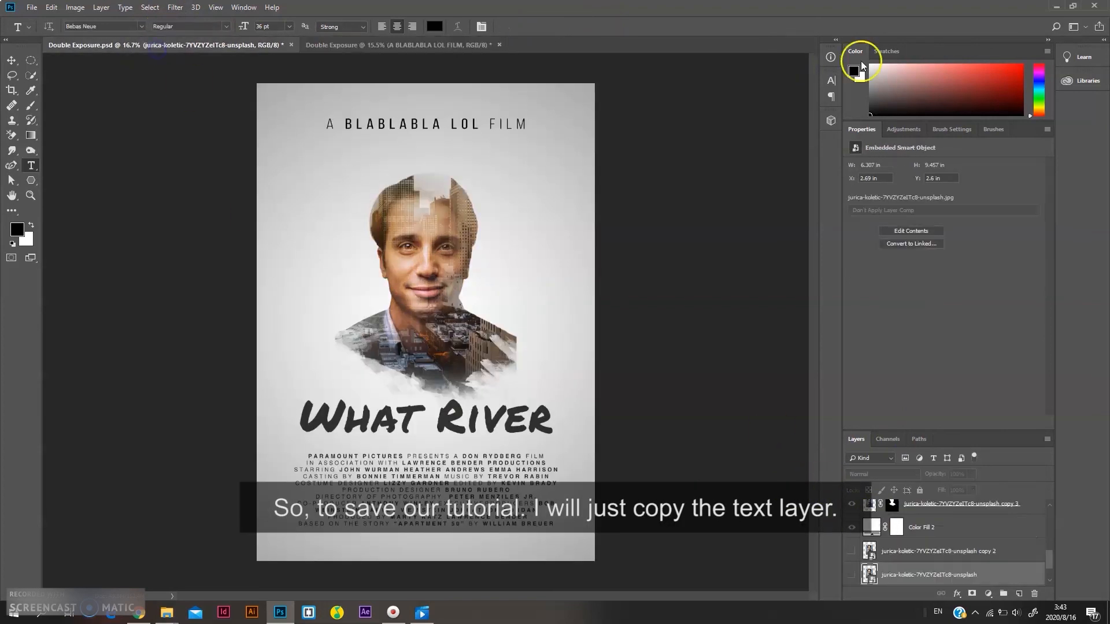
scroll(930, 520, "up", 5)
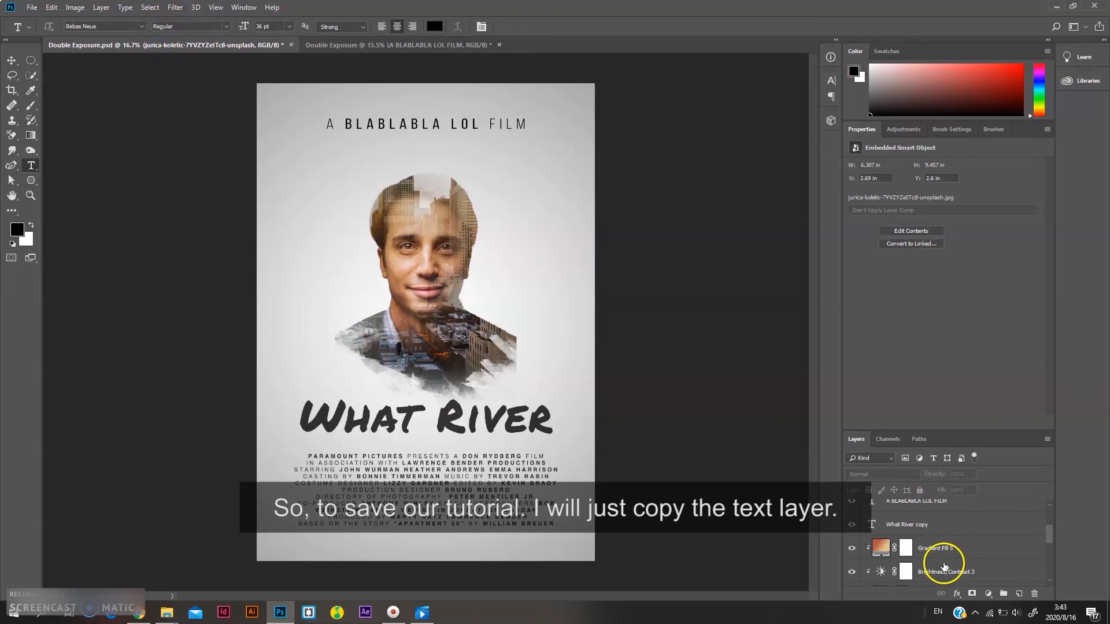
left_click(941, 550)
scroll(941, 551, "up", 3)
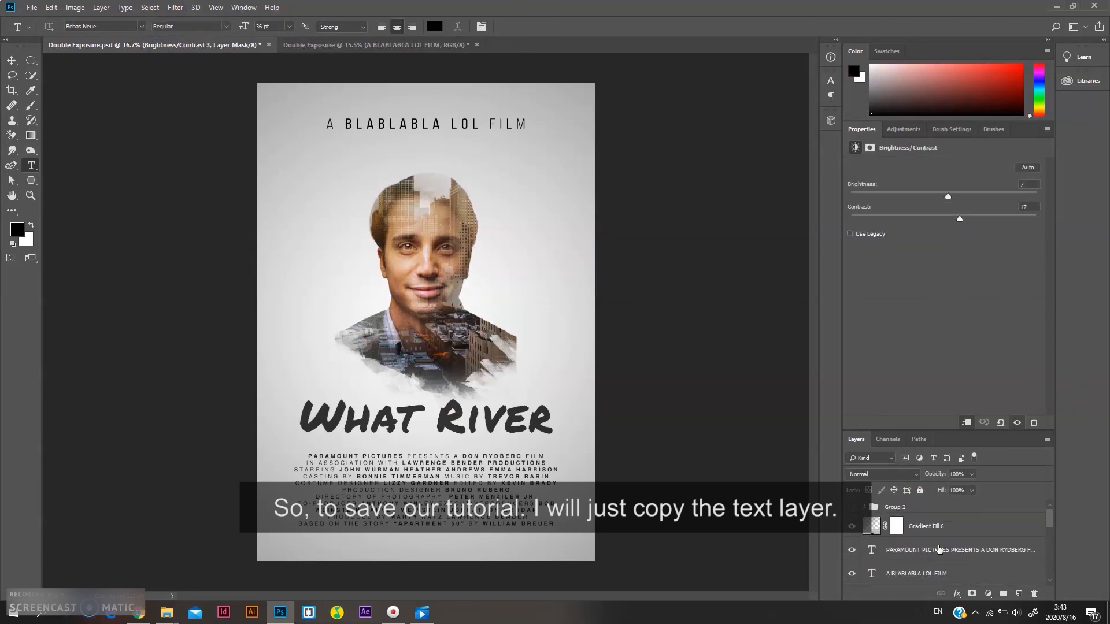
left_click(939, 551)
scroll(940, 552, "down", 2)
scroll(941, 553, "up", 1)
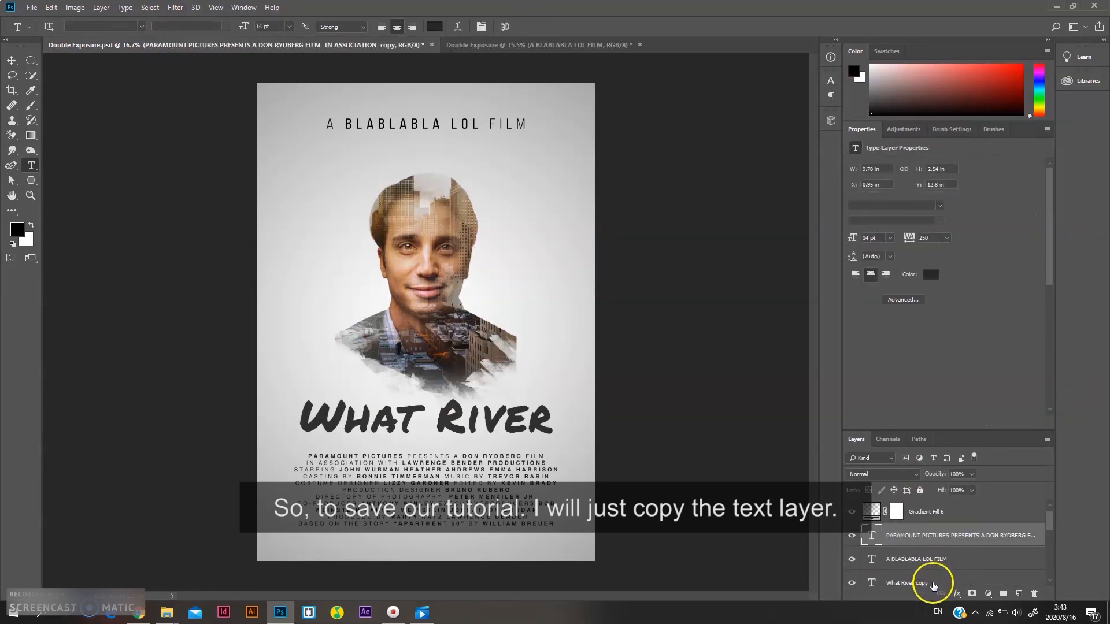
left_click(932, 583, "ctrl")
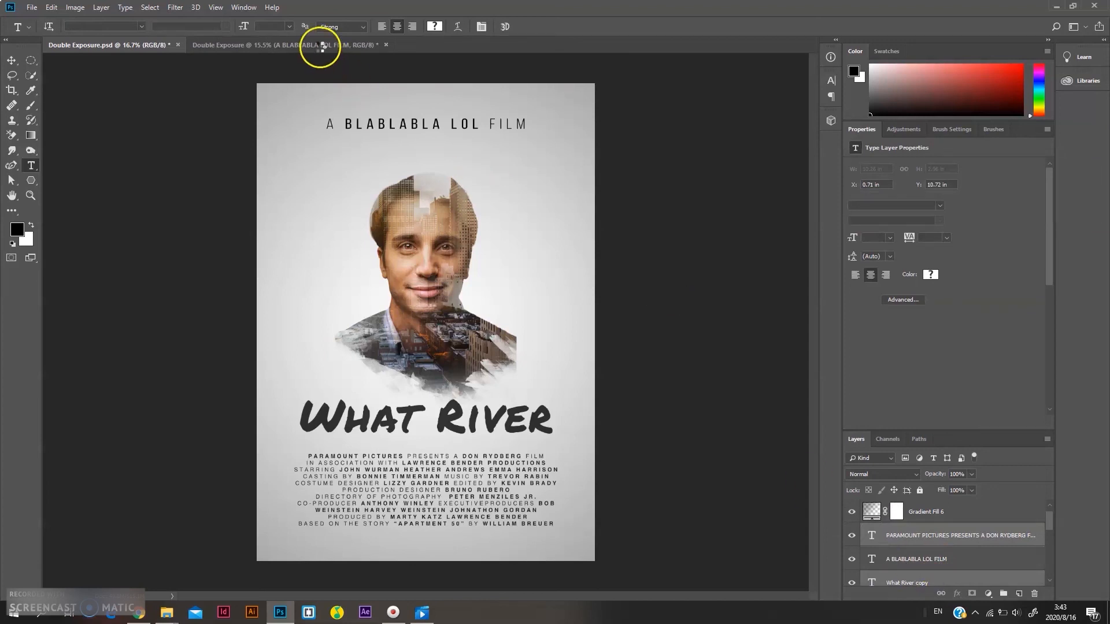
left_click_drag(320, 45, 441, 339)
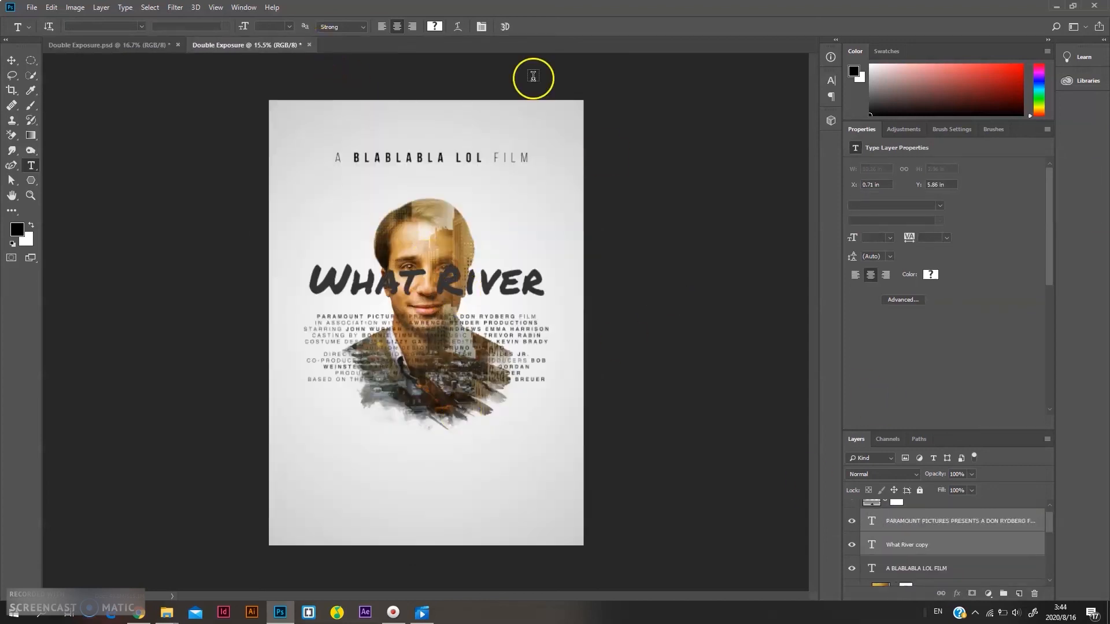
Move the title and credits text down to the lower part of the poster
left_click(11, 60)
left_click_drag(477, 281, 479, 424)
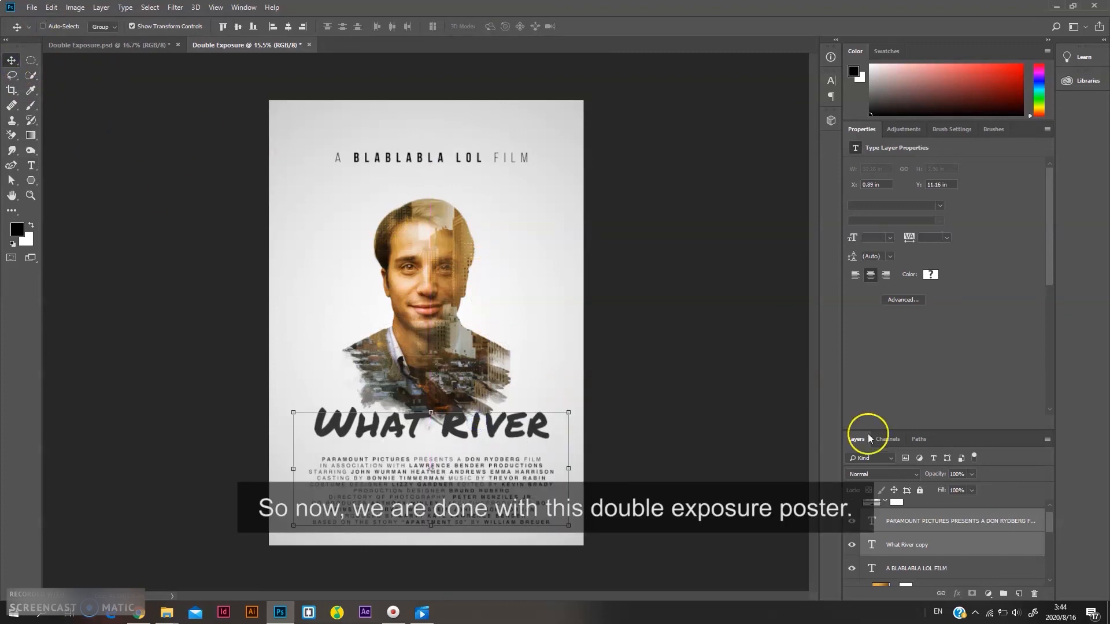
Select the jurica-koletic portrait copy layer in the layer stack
scroll(920, 543, "down", 3)
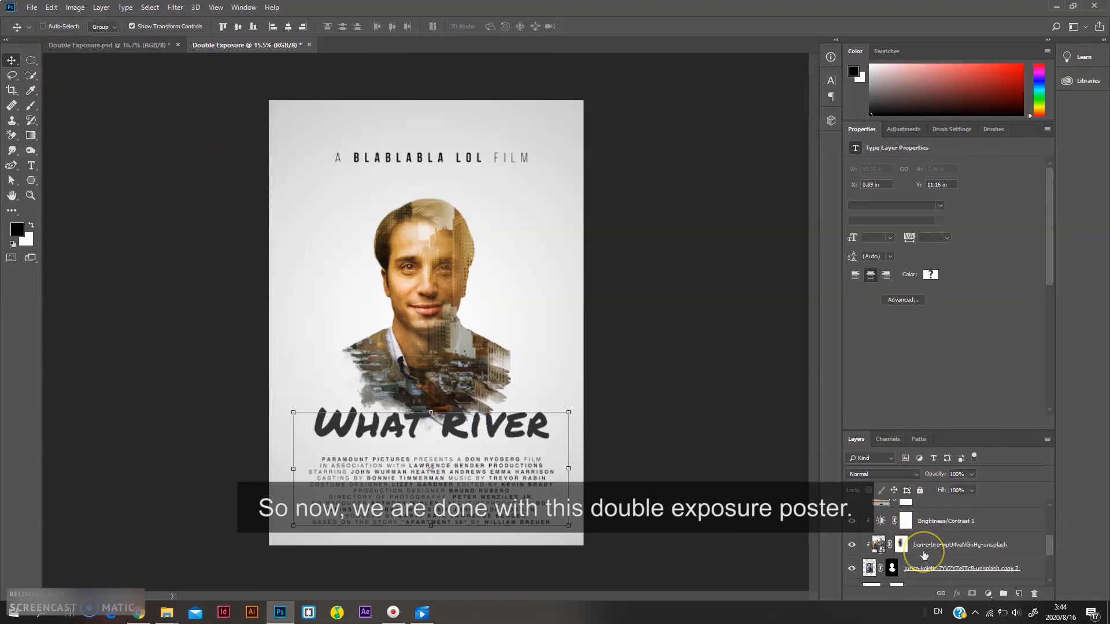
scroll(924, 555, "down", 2)
left_click(922, 549)
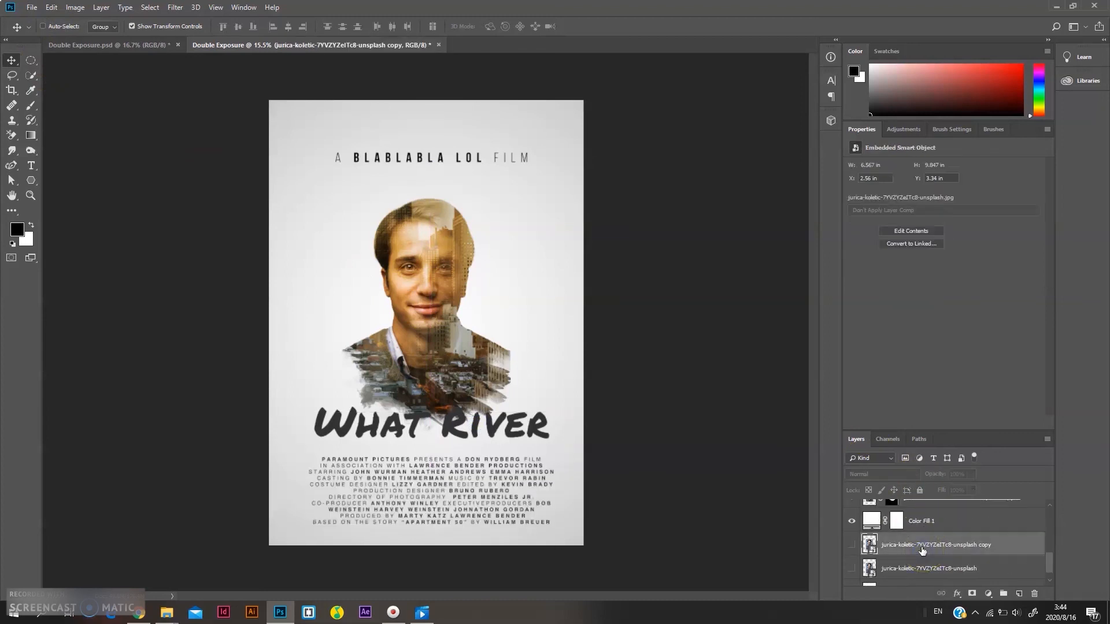